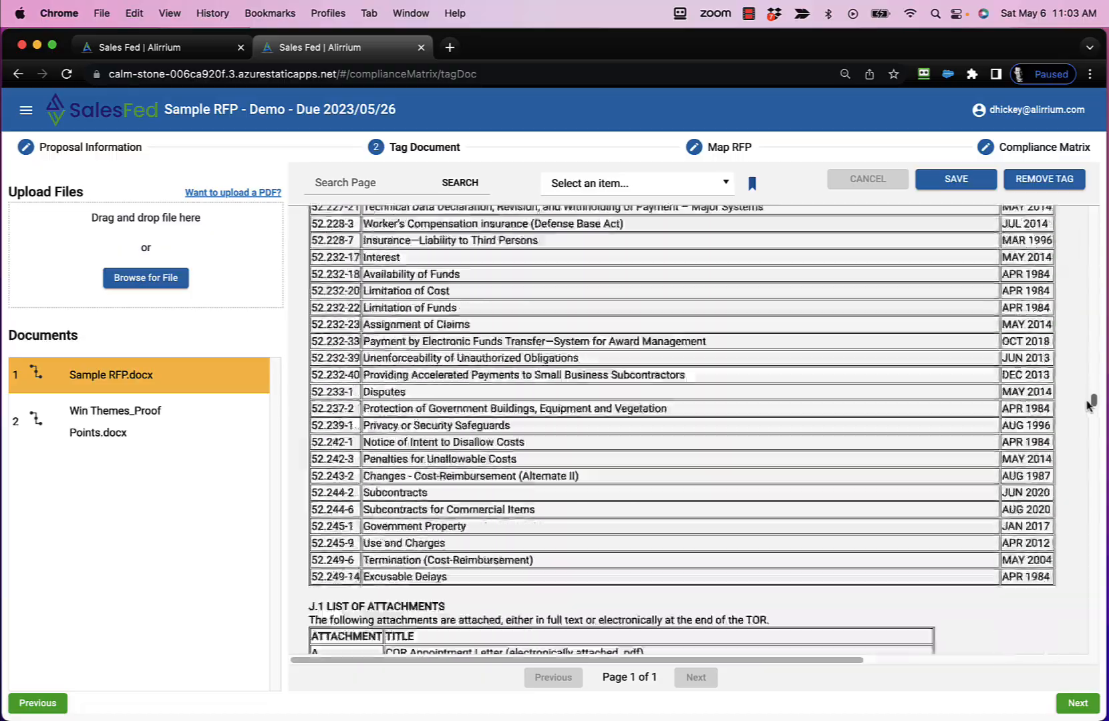
- Proceed from the tagged Sample RFP document to the Map RFP stage
scroll(1076, 540, "down", 20)
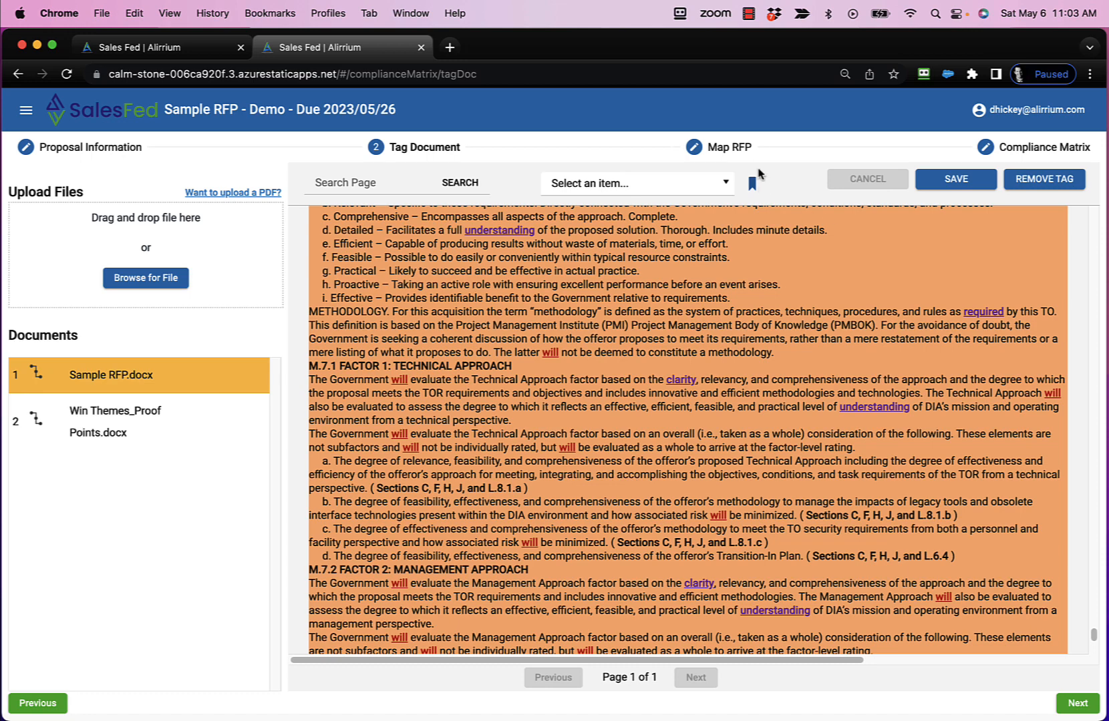
left_click(739, 150)
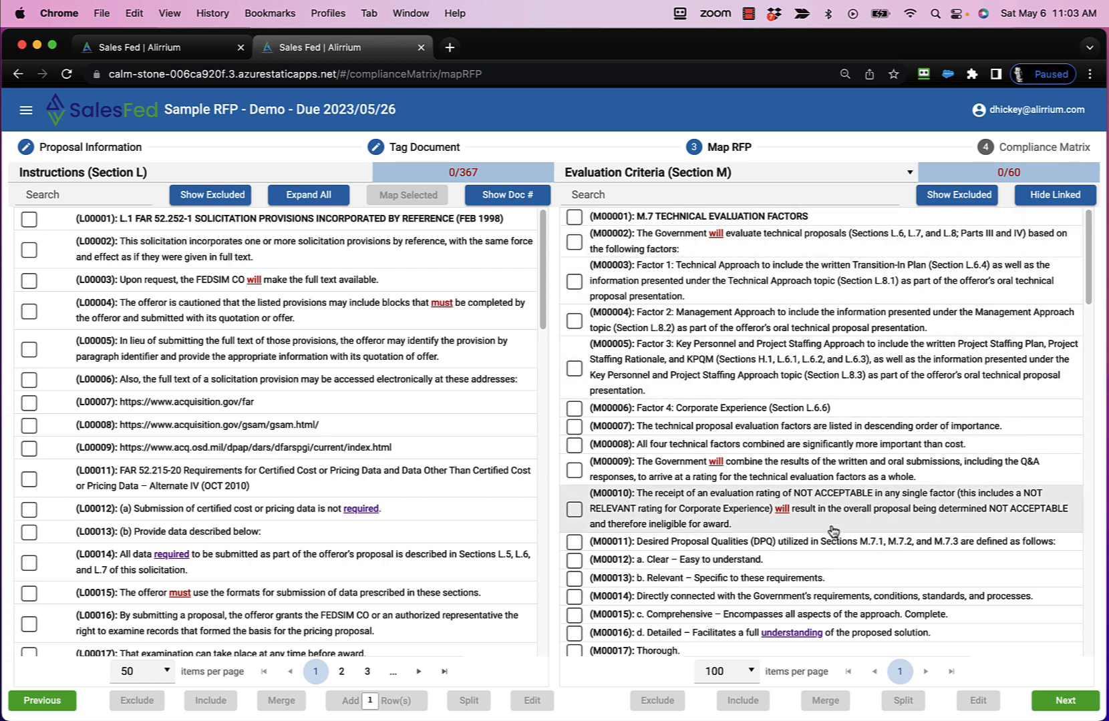
- View the Requirements (Section C) list for mapping and return to Evaluation Criteria (Section M)
left_click(910, 174)
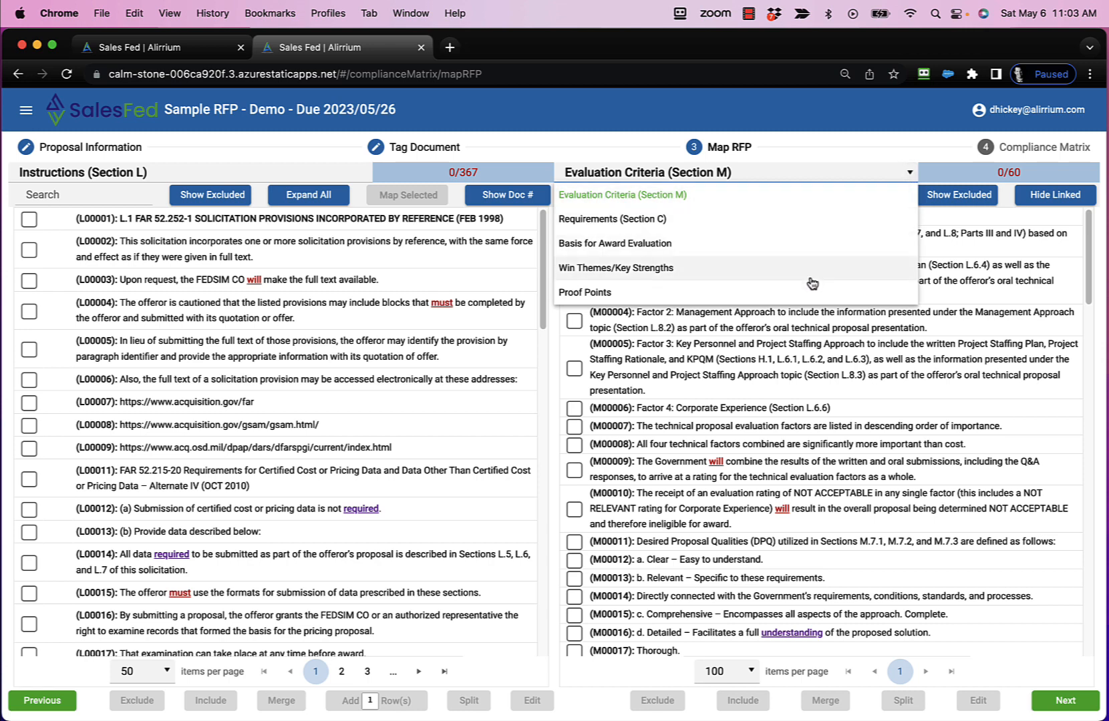
left_click(807, 226)
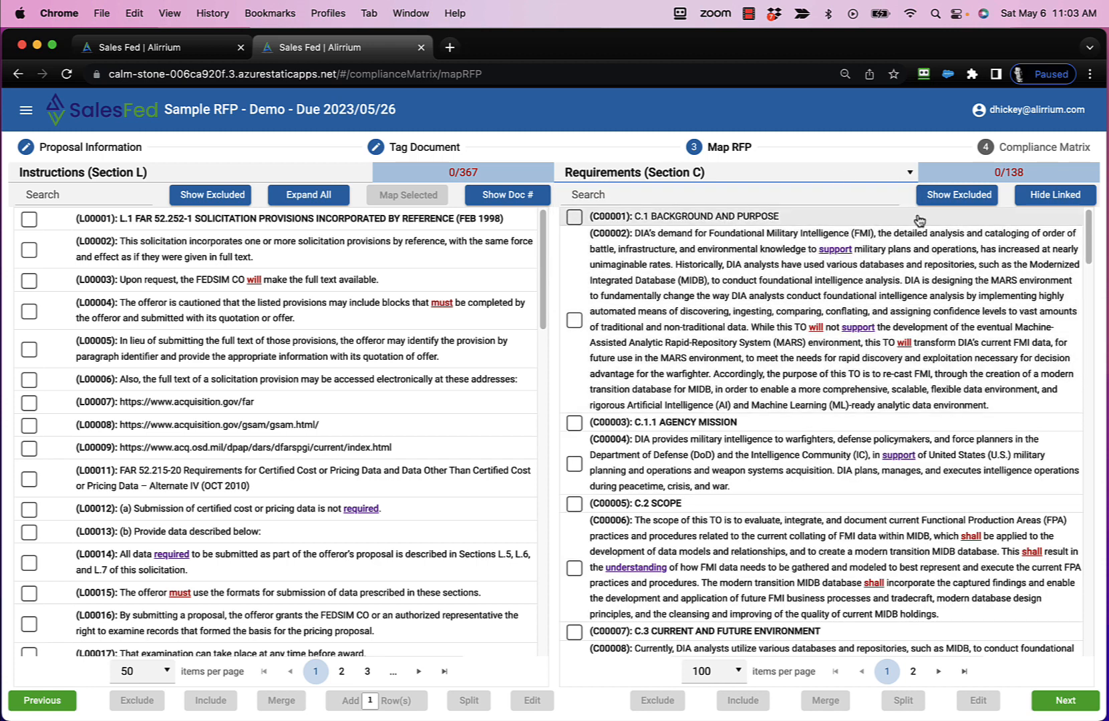
left_click(907, 174)
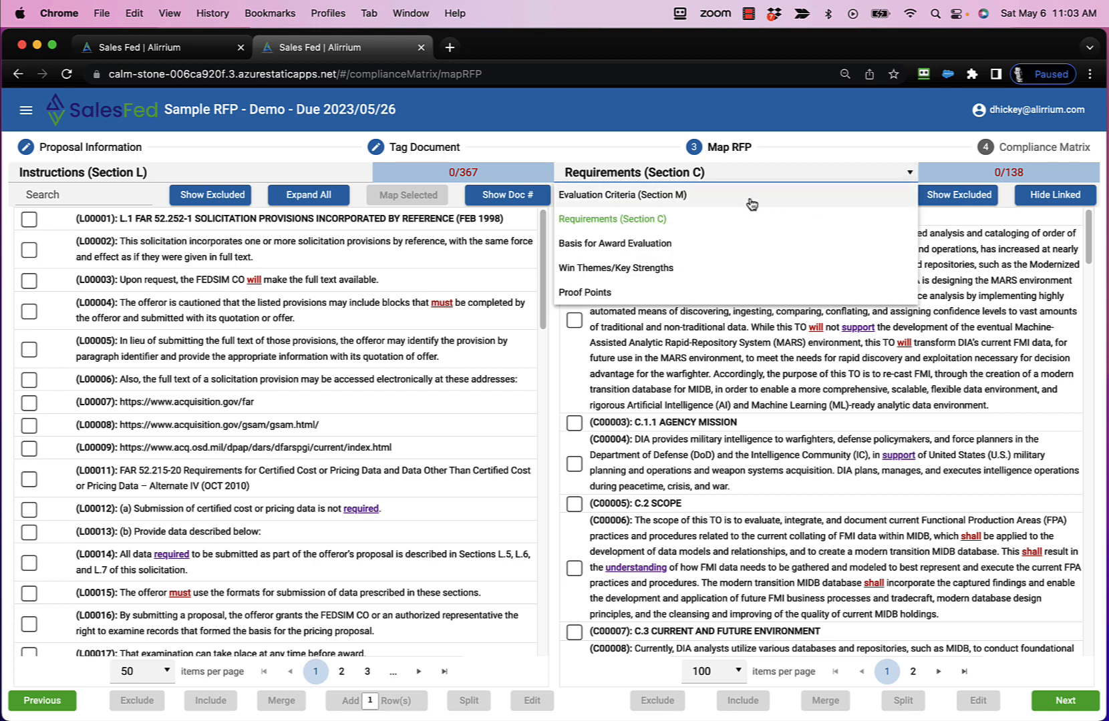
left_click(751, 200)
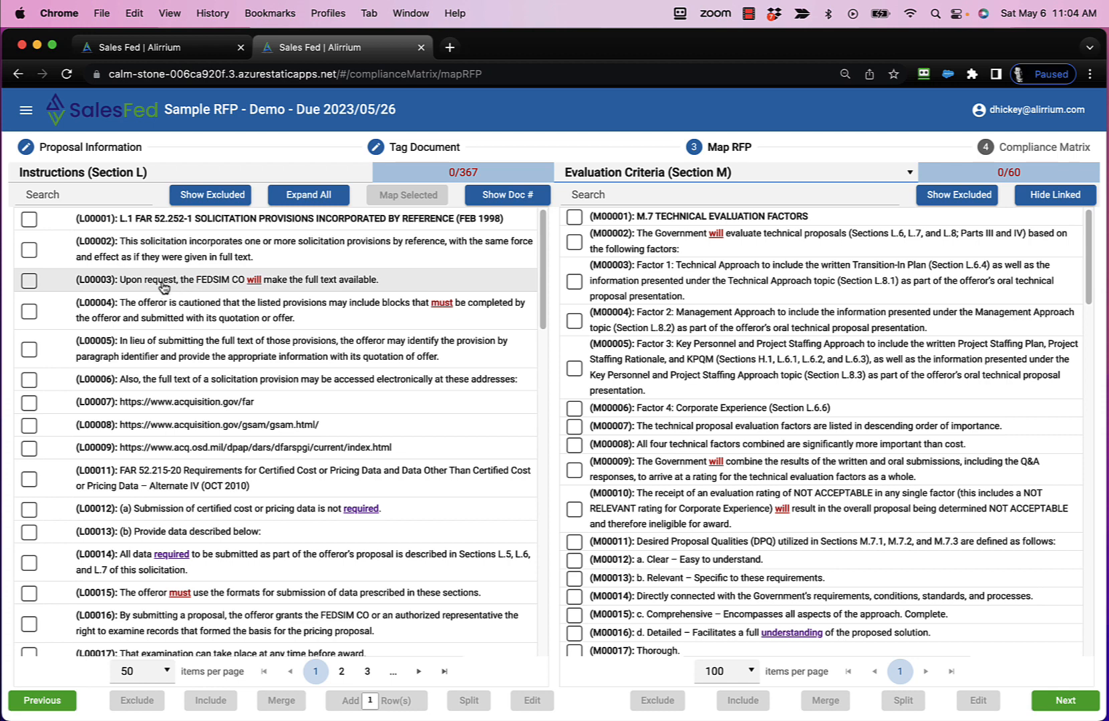
- Map evaluation criteria M00004, M00005 and M00006 together to instruction L00003
left_click(30, 284)
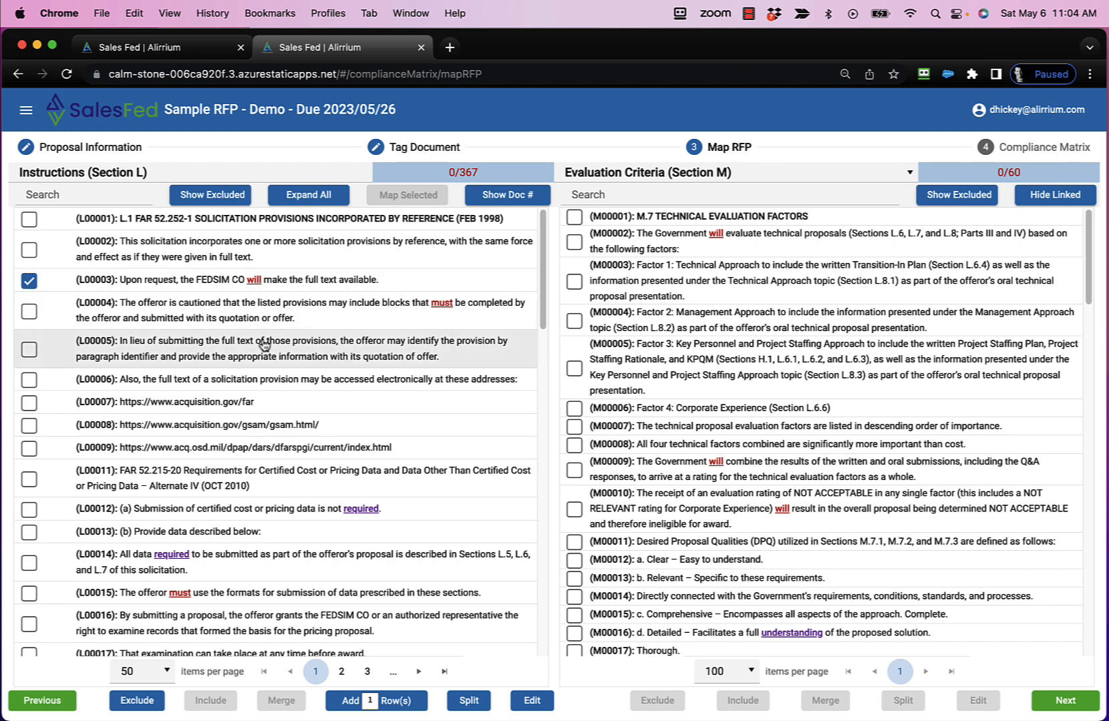
left_click(573, 321)
left_click(575, 370)
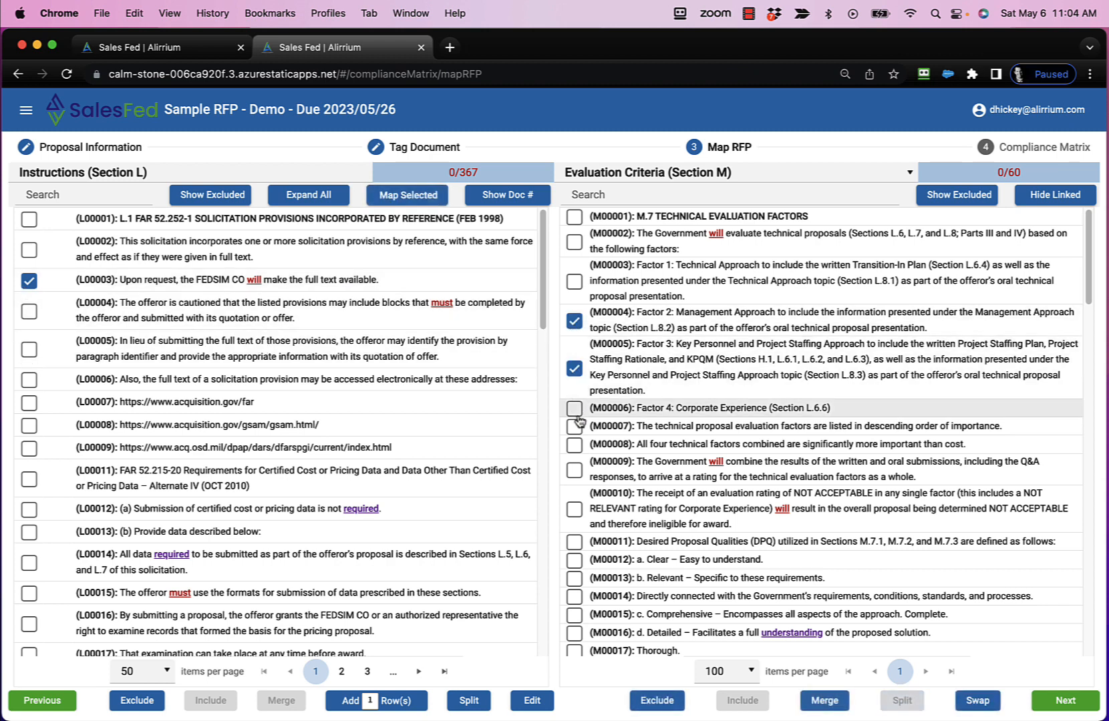
left_click(574, 408)
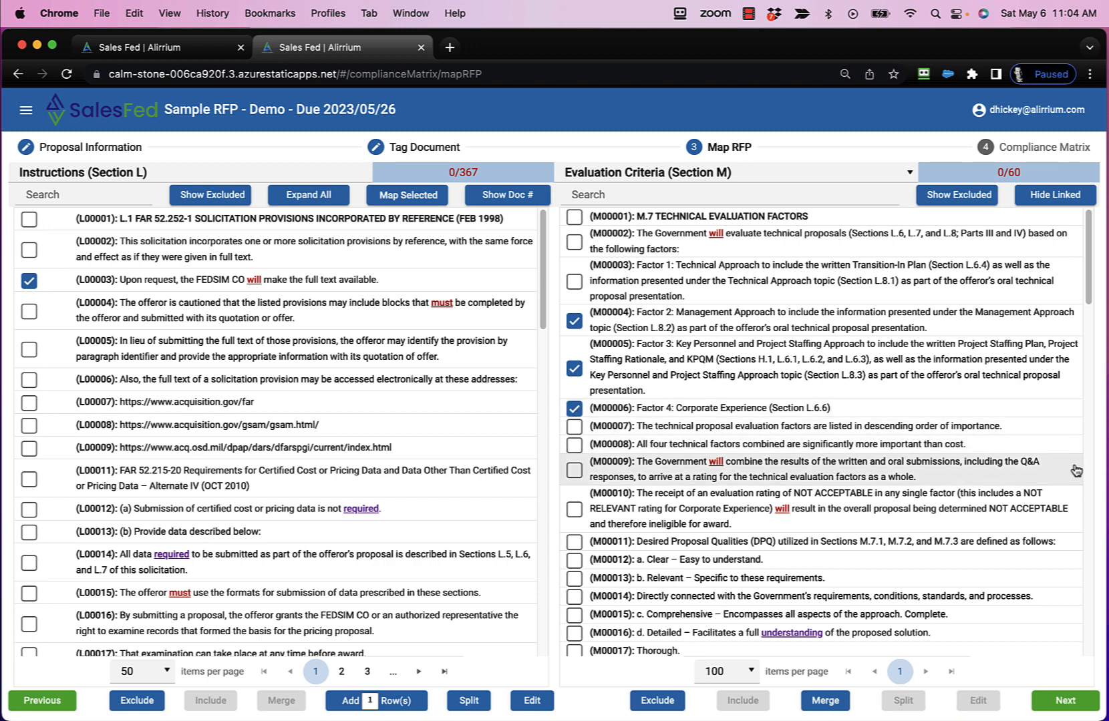
left_click(409, 197)
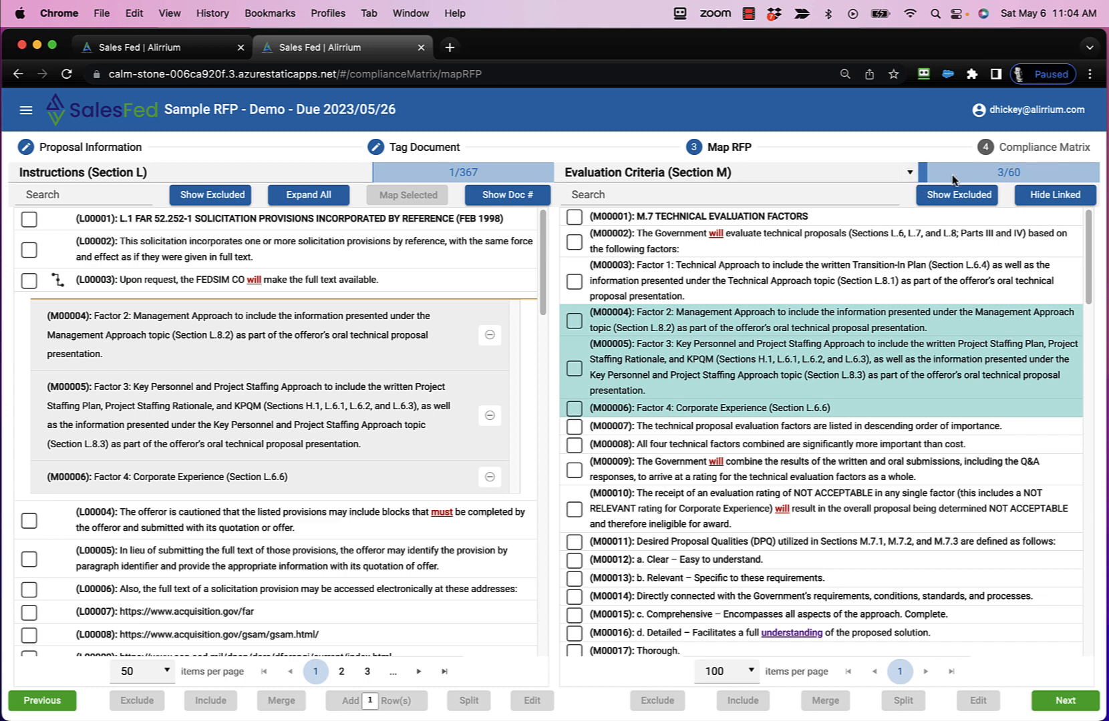
- Map evaluation criteria M00009 and M00010 together to instruction L00005
mouse_move(1062, 180)
mouse_move(500, 179)
left_click(30, 558)
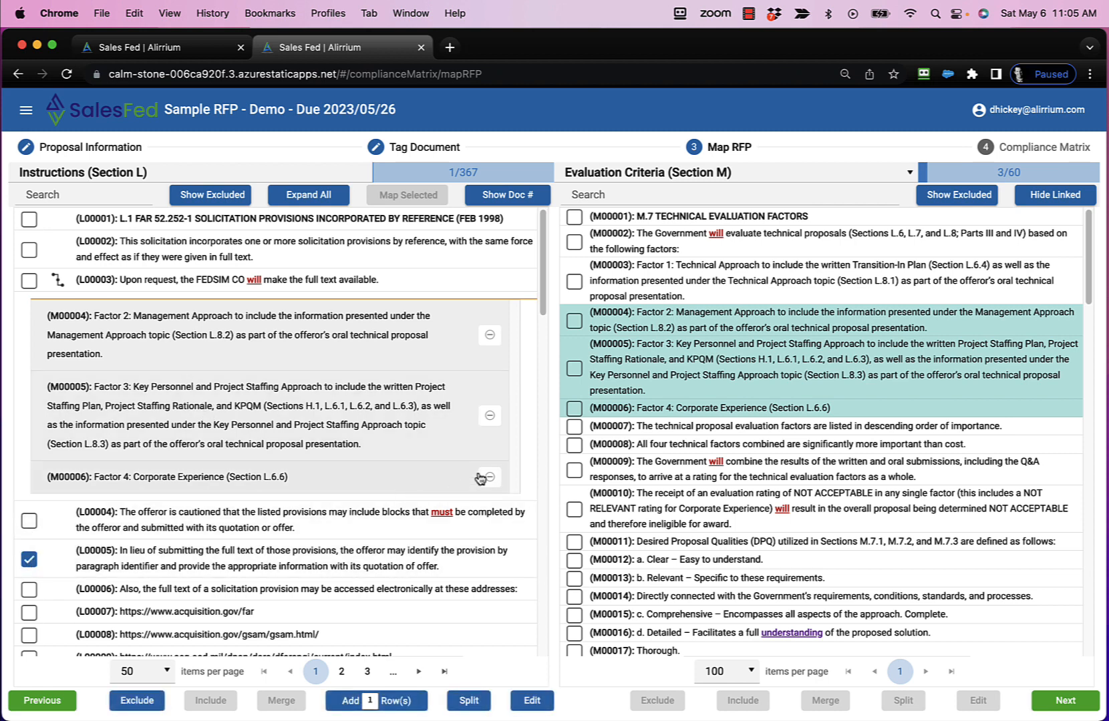
left_click(574, 470)
left_click(574, 510)
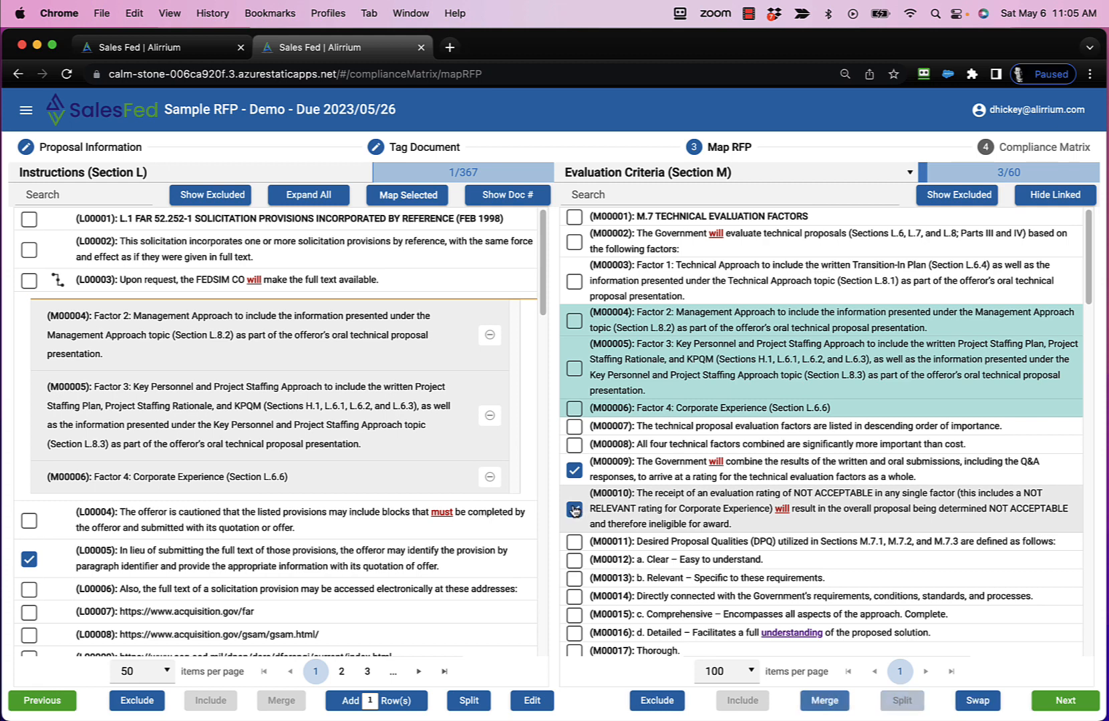
left_click(391, 197)
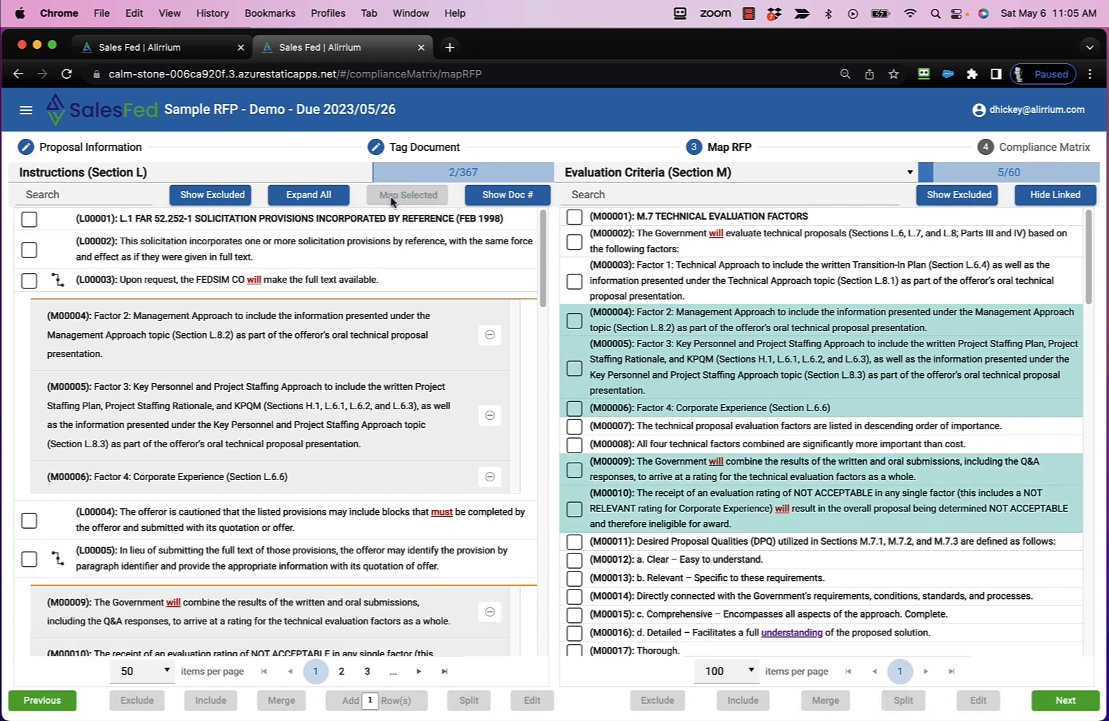
- Map criterion M00003 to instruction L00004, M00007 to L00005, and M00011 to L00006
scroll(545, 271, "down", 3)
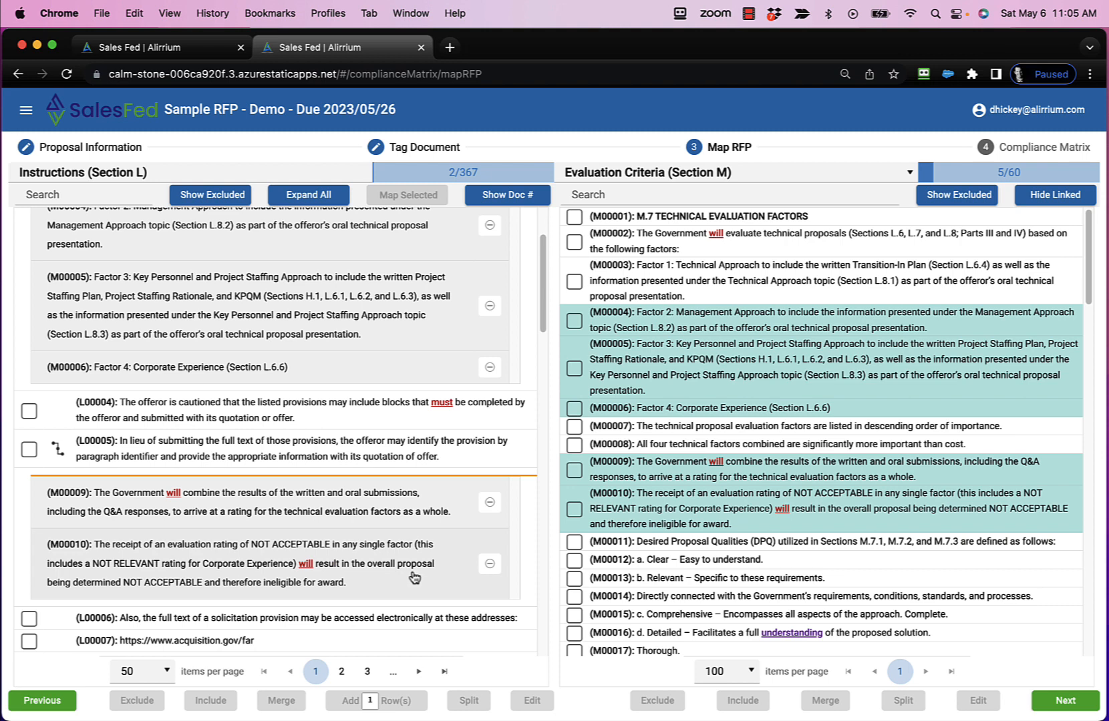
left_click_drag(651, 279, 364, 415)
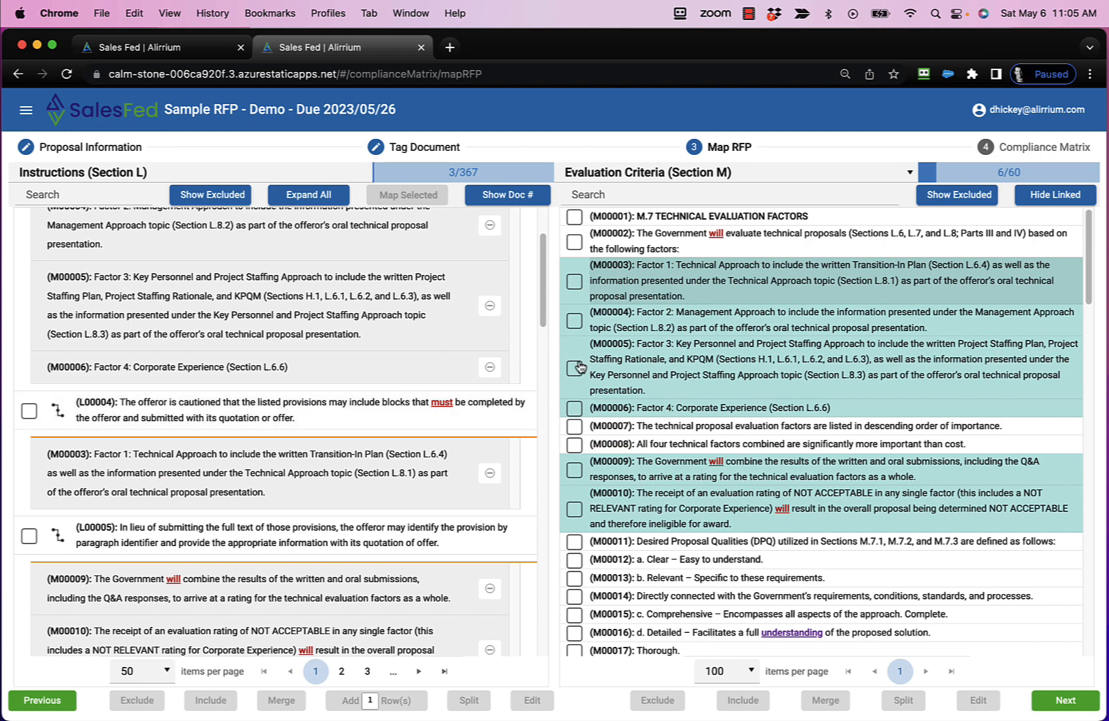
left_click_drag(748, 427, 433, 548)
scroll(444, 504, "down", 5)
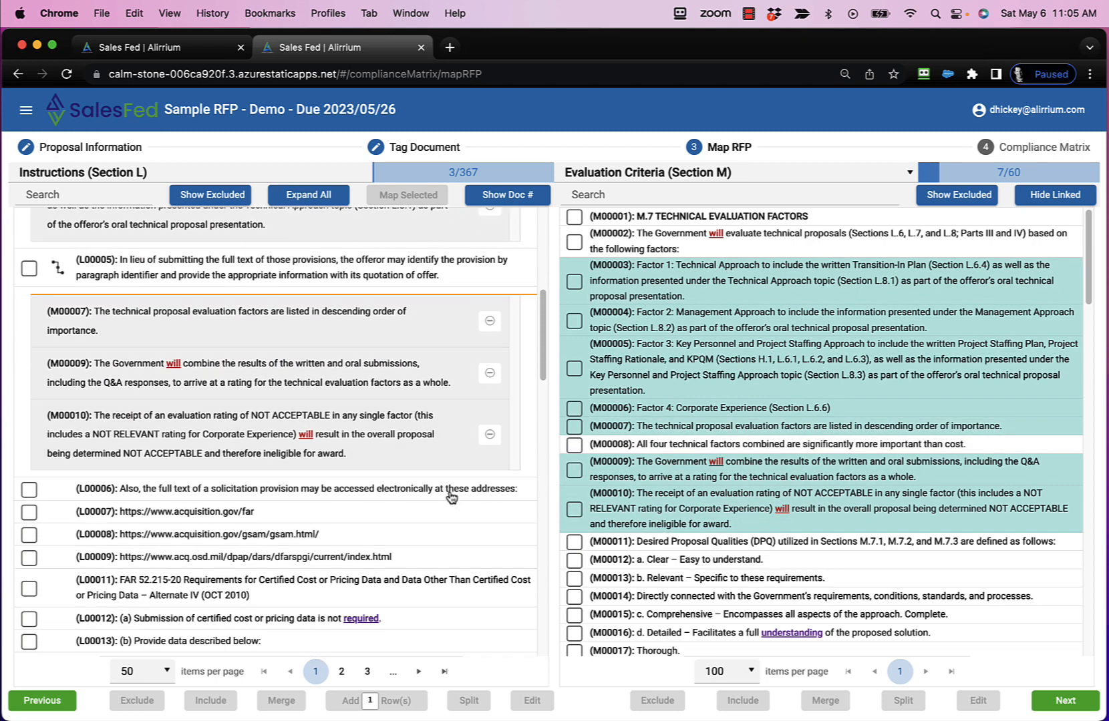
left_click_drag(693, 541, 463, 498)
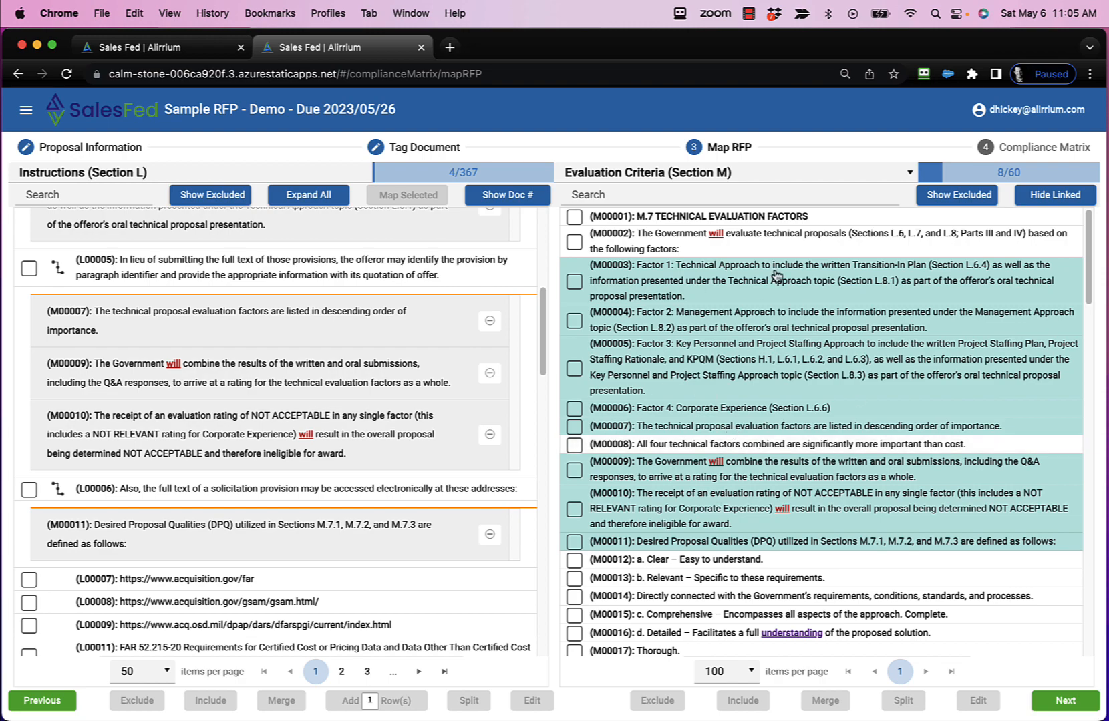
- Map the Degree of Relevance table, criterion M00056, to instruction L00007
scroll(768, 491, "down", 10)
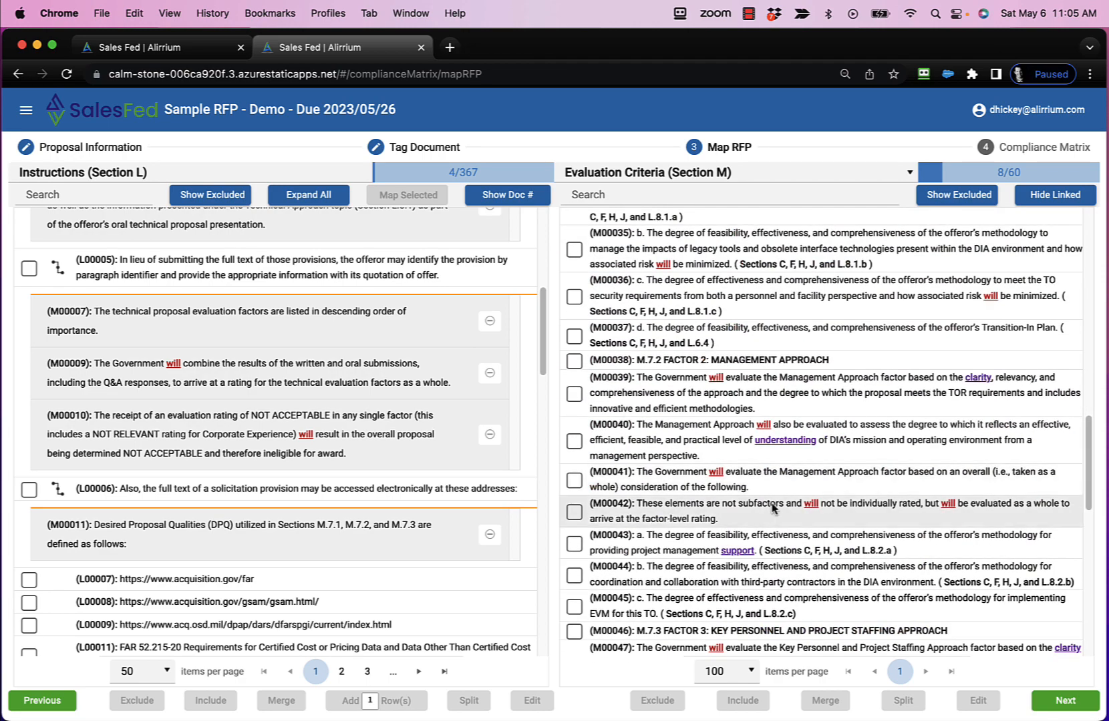
scroll(773, 508, "down", 10)
scroll(773, 504, "up", 13)
scroll(834, 458, "down", 1)
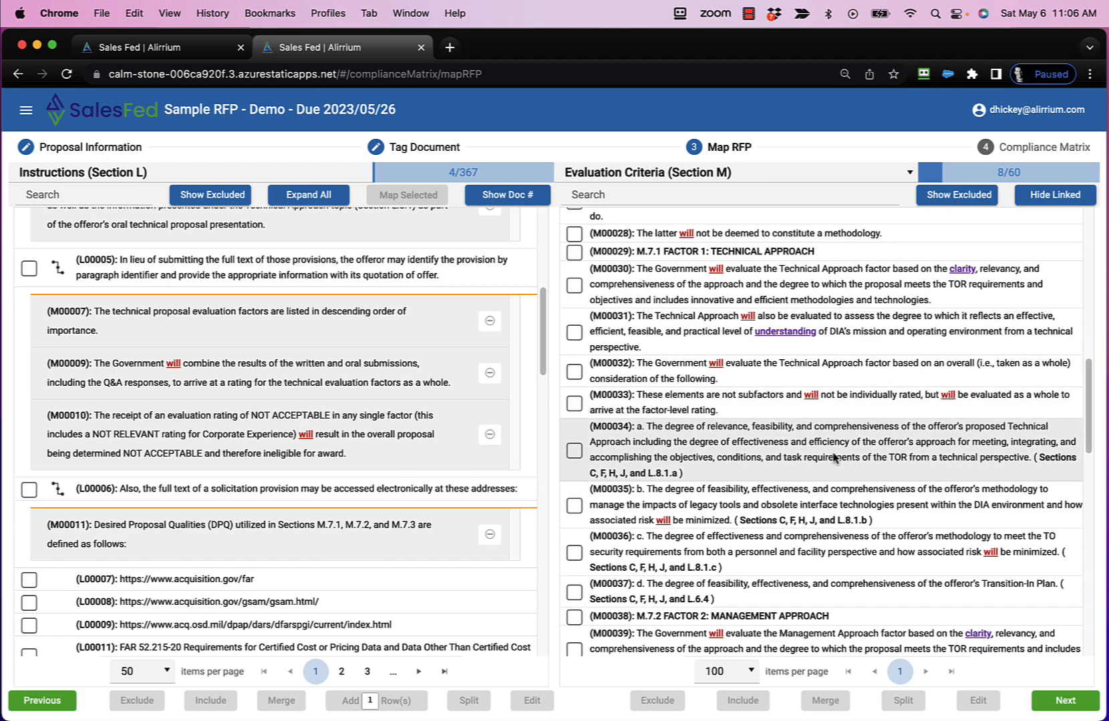
scroll(821, 464, "down", 10)
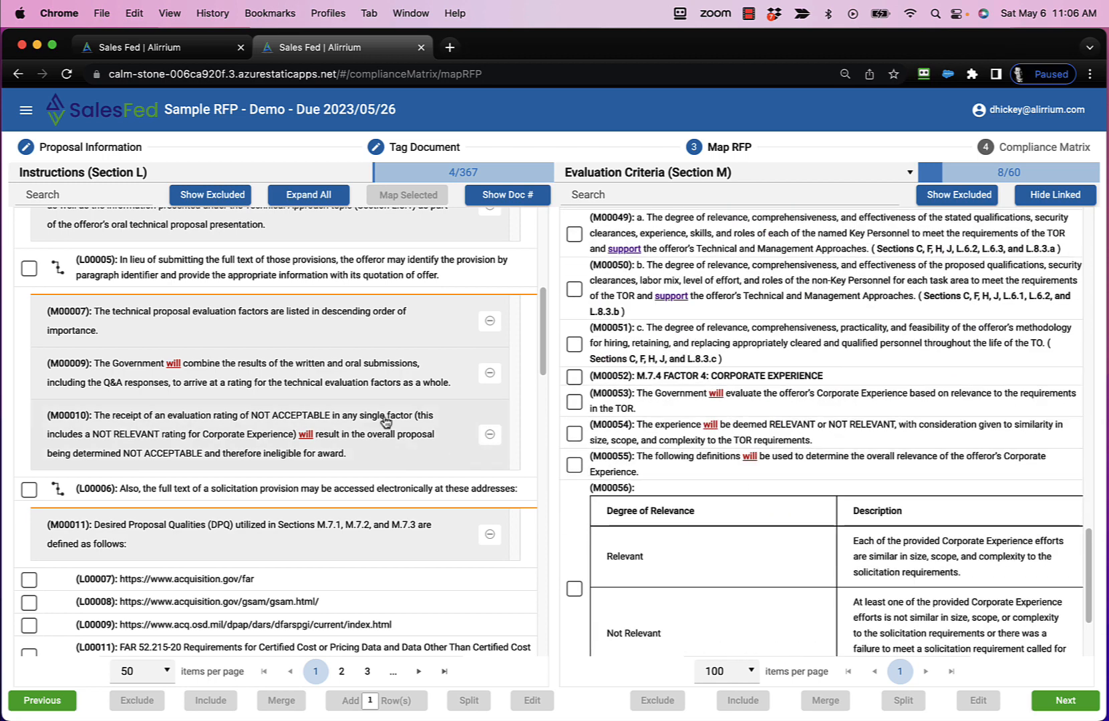
scroll(386, 421, "down", 1)
left_click_drag(713, 582, 416, 579)
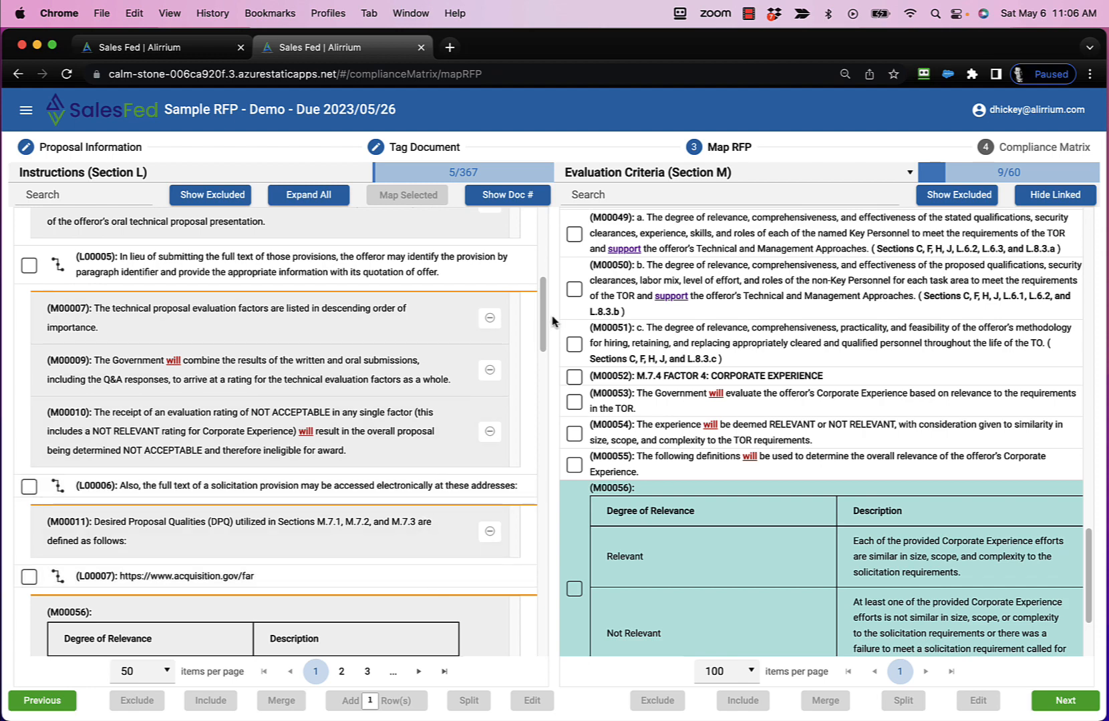
- From Requirements (Section C), map C00038 to instruction L00005 and C00036 to instruction L00006
mouse_move(542, 313)
left_mouse_down()
mouse_move(554, 371)
mouse_move(541, 306)
left_mouse_up()
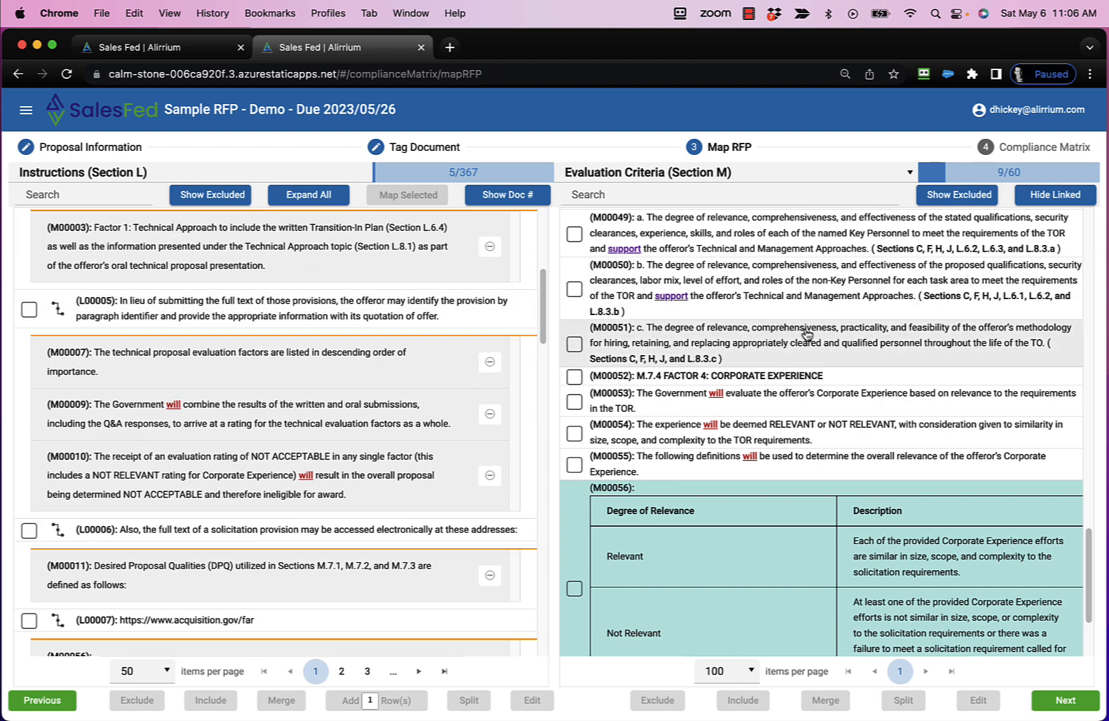
left_click(894, 179)
left_click(768, 221)
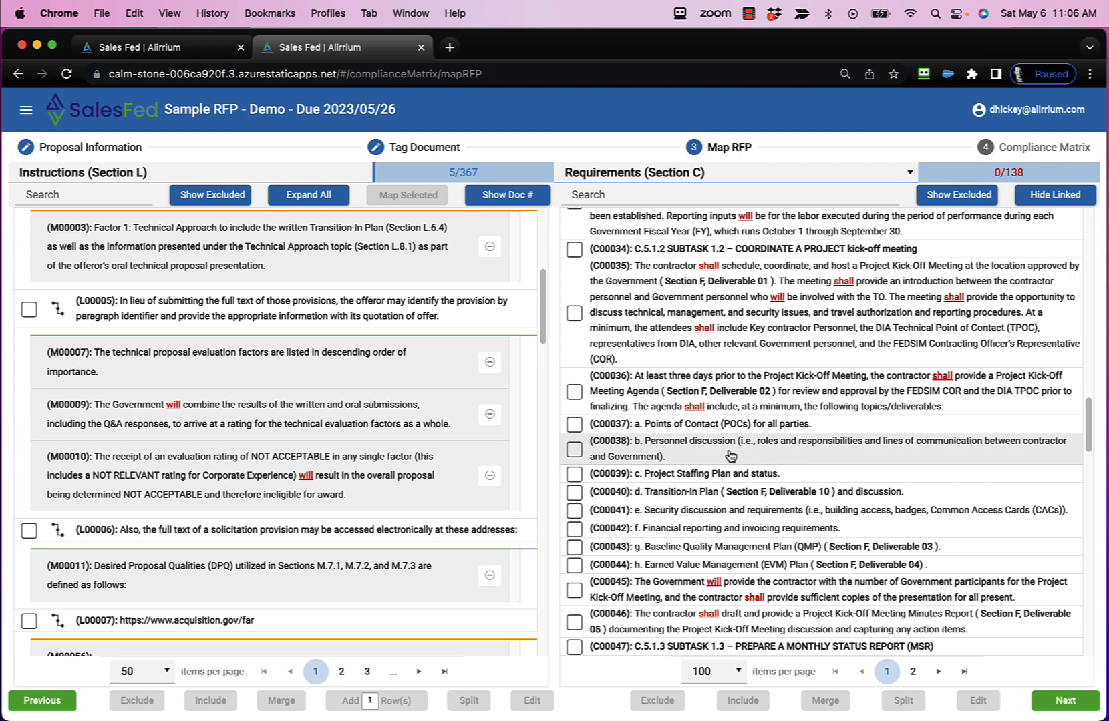
left_click_drag(729, 455, 396, 336)
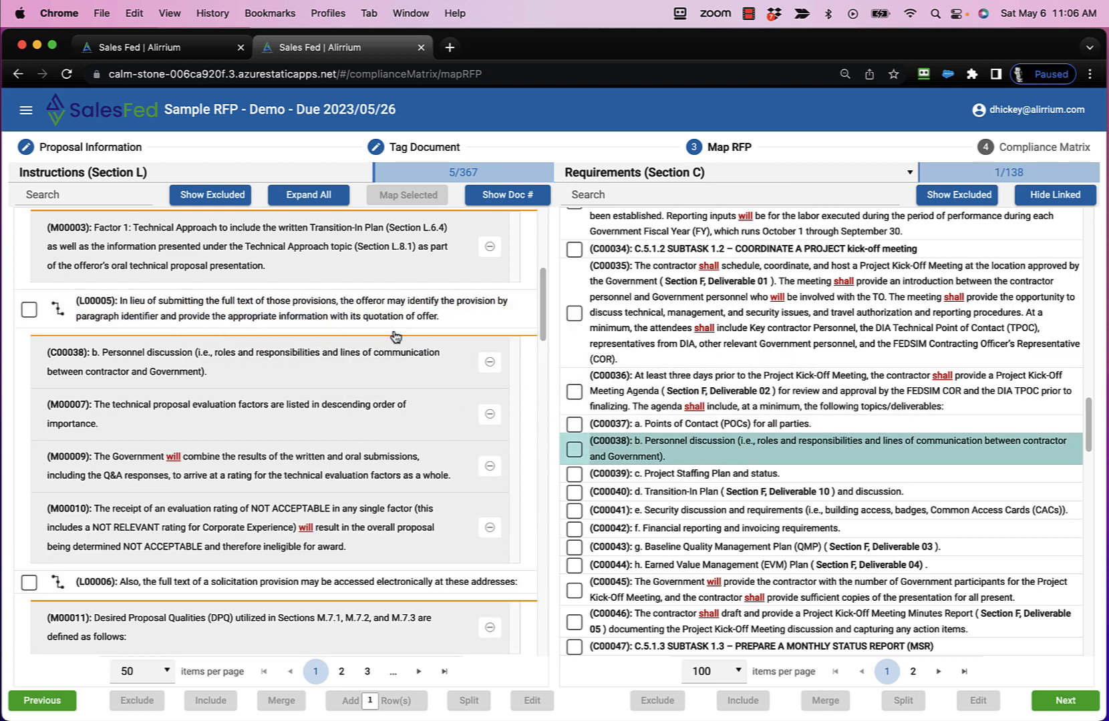
left_click_drag(733, 401, 384, 585)
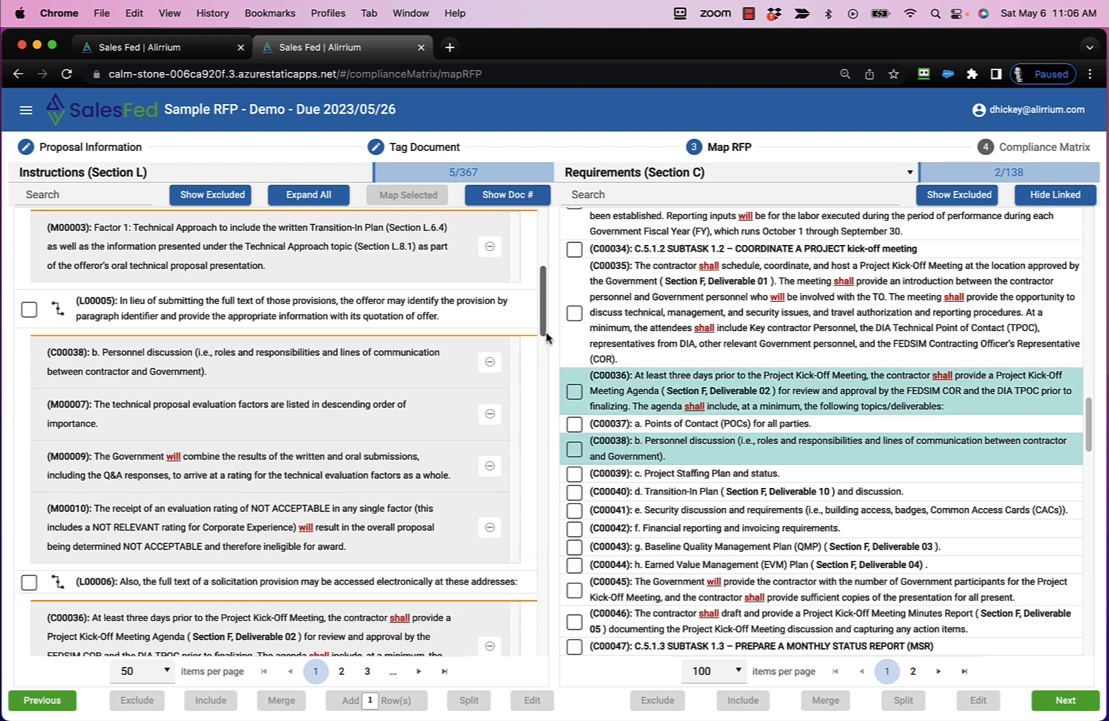
- Split requirement C00002 into four parts, breaking before "DIA is designing", "While this TO" and "Accordingly", and save the split
left_click_drag(542, 327, 544, 328)
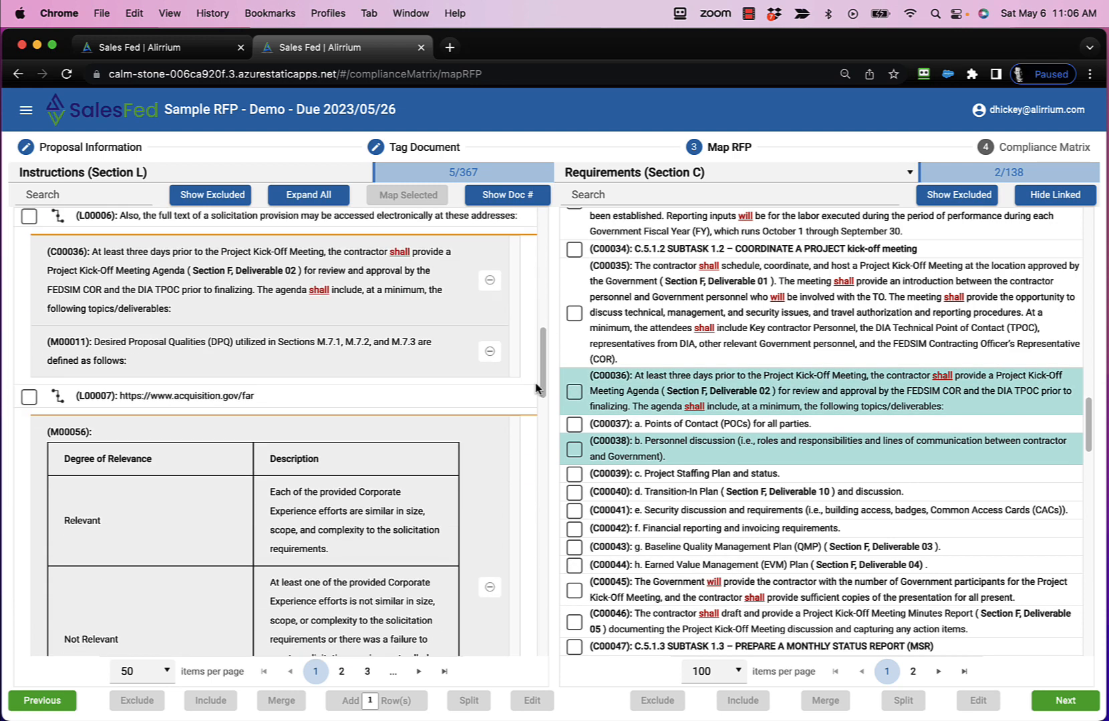
left_click_drag(537, 387, 544, 231)
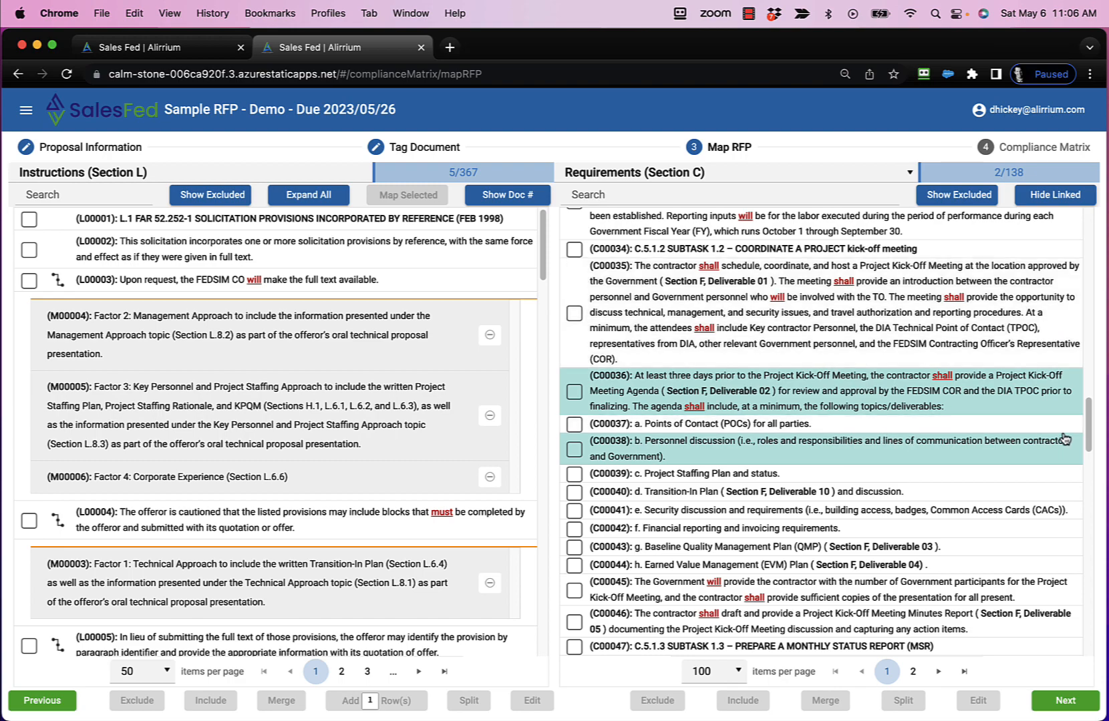
scroll(921, 314, "up", 15)
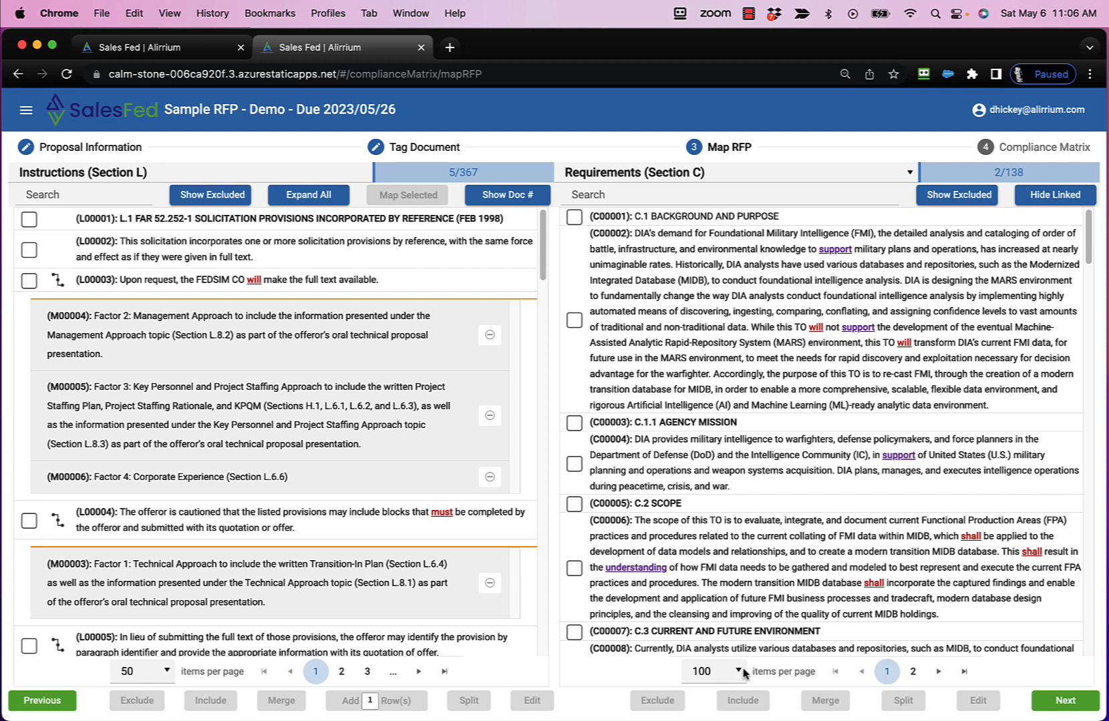
left_click(574, 322)
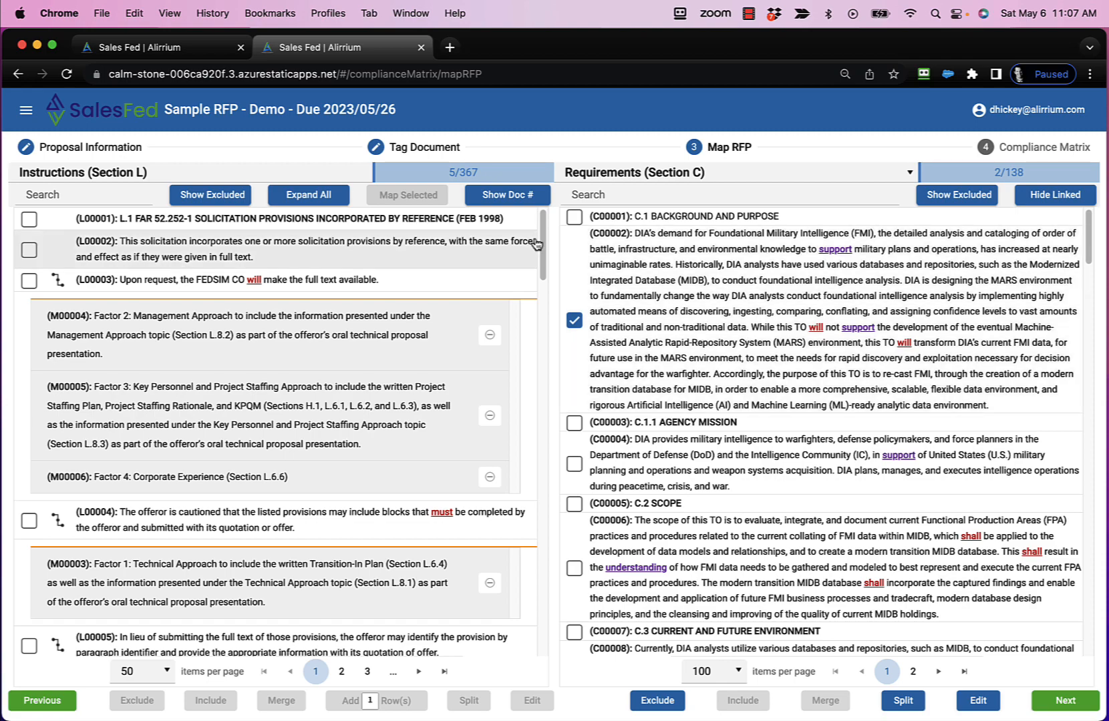
scroll(542, 250, "down", 2)
scroll(542, 251, "down", 10)
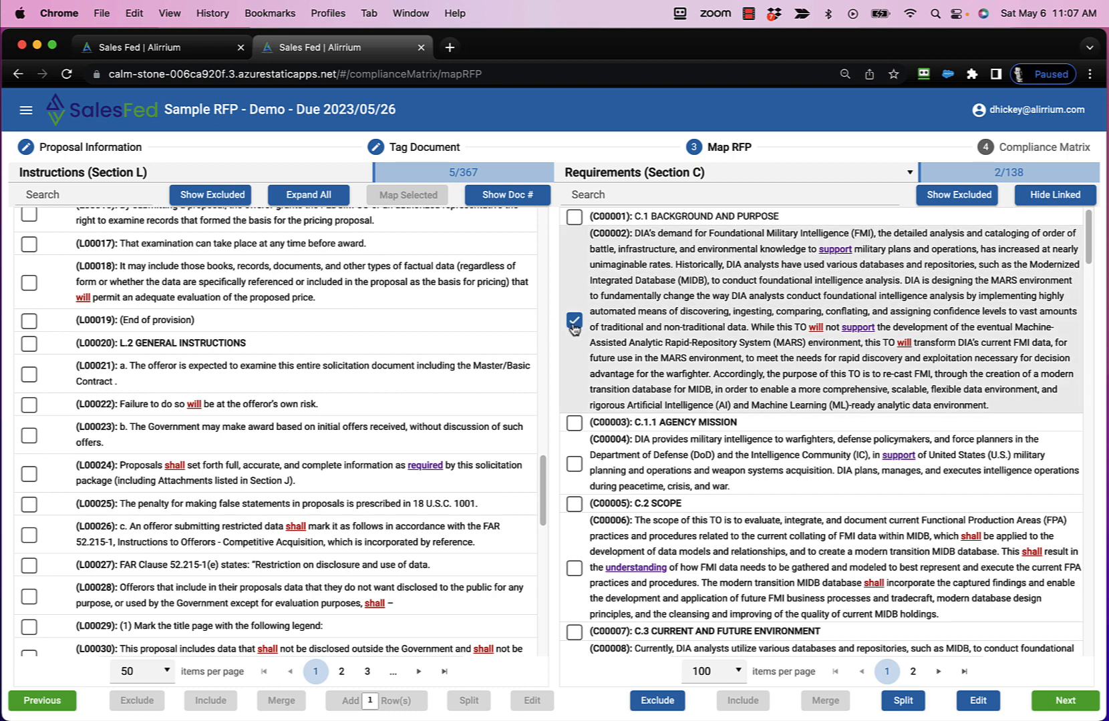
left_click(908, 705)
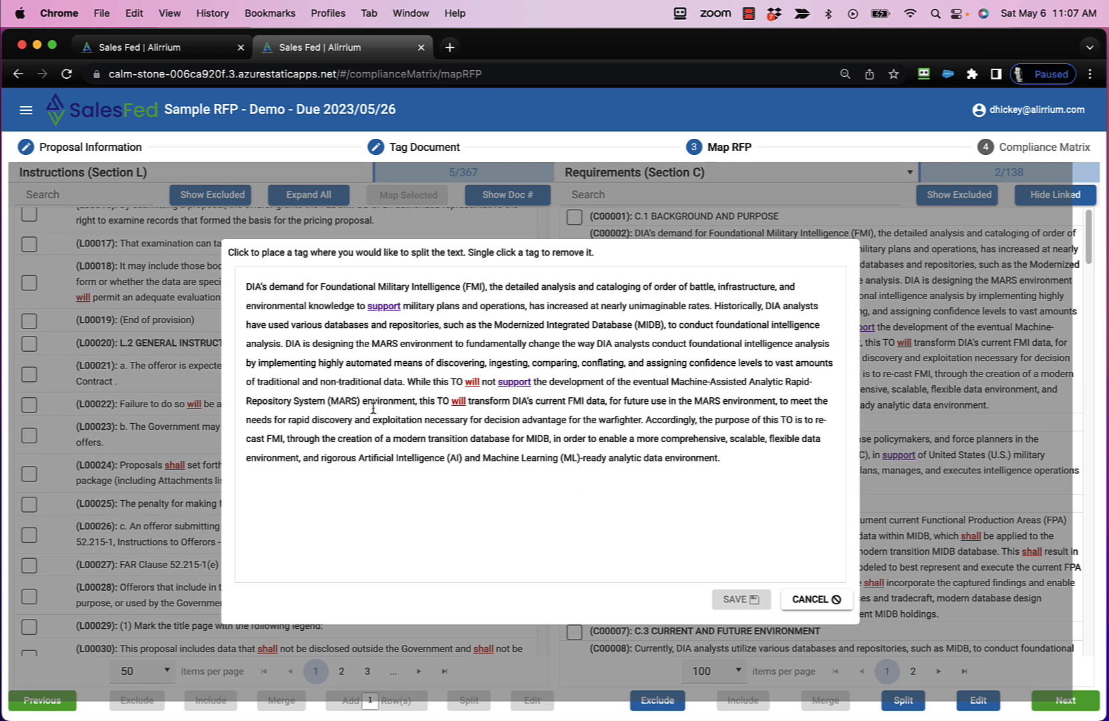
left_click(283, 345)
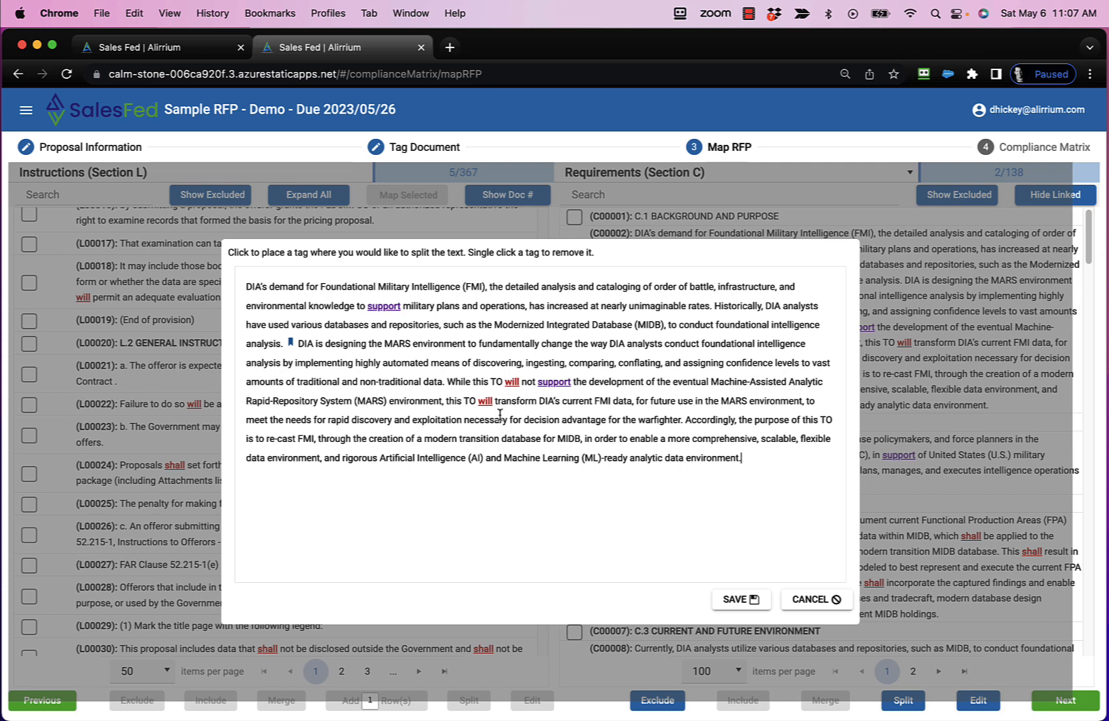
left_click(446, 380)
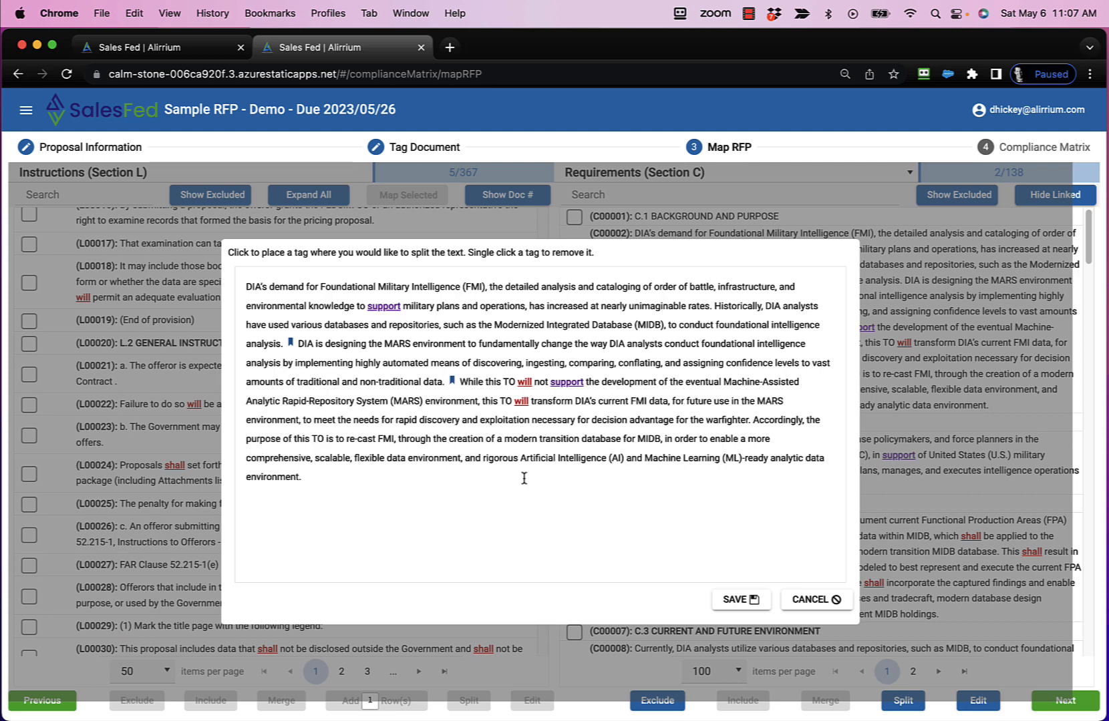
left_click(754, 419)
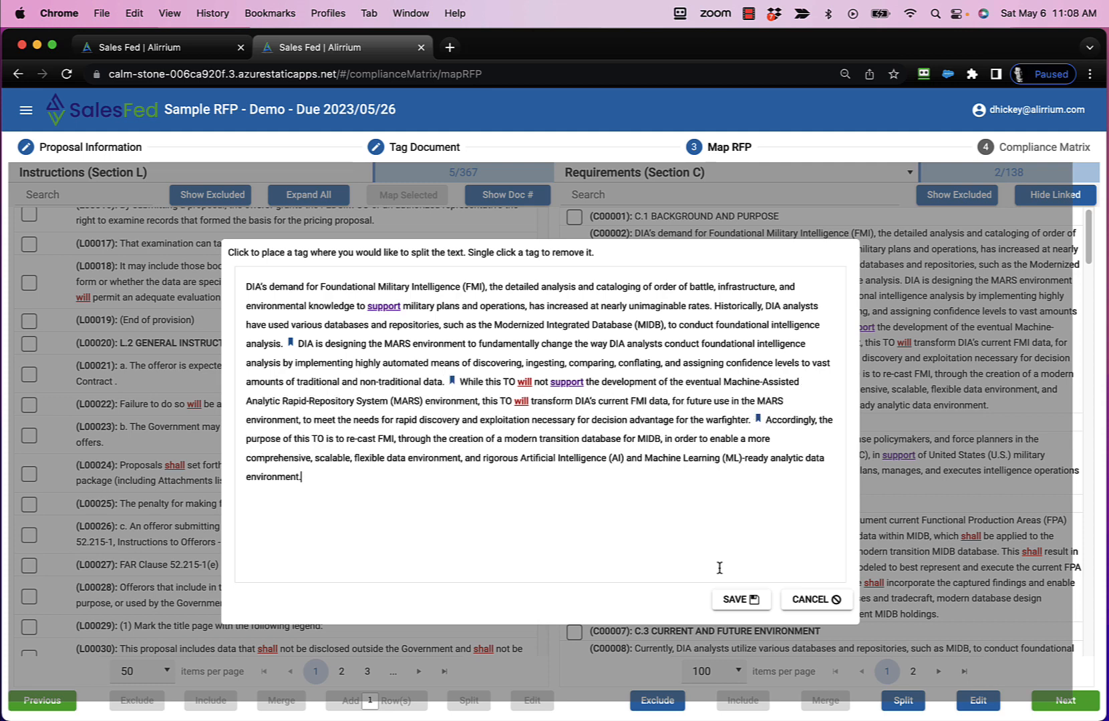
left_click(735, 600)
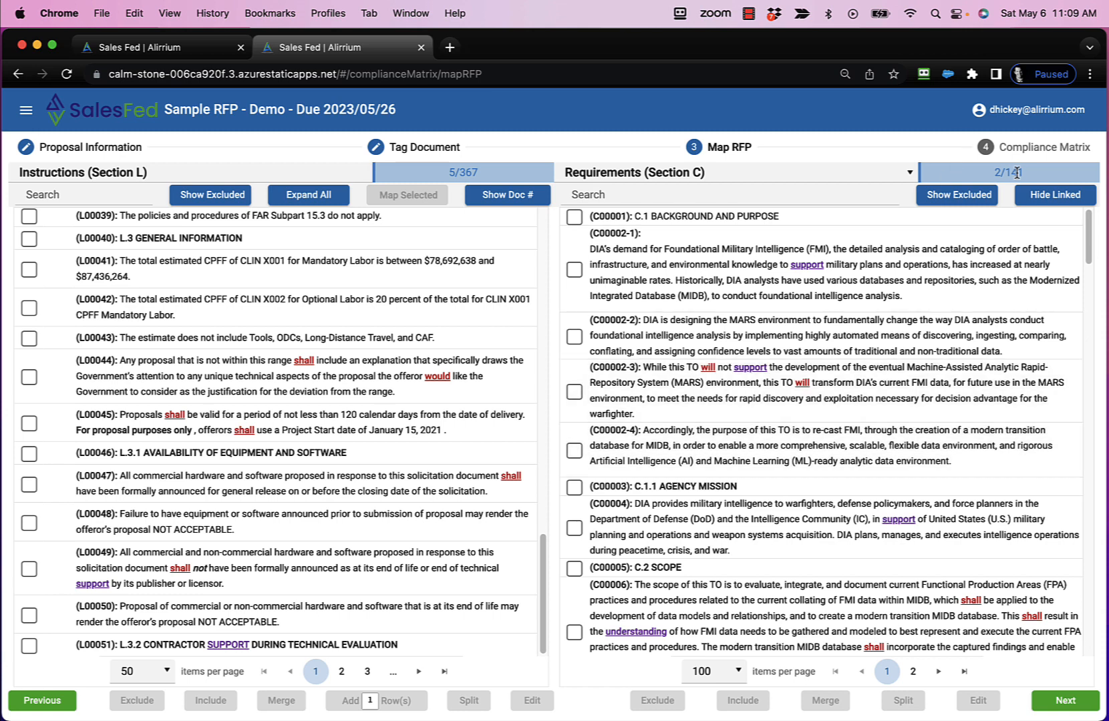
- Map requirement C00002-1 to instruction L00044, C00002-2 to L00045, and C00002-3 to L00047
mouse_move(1015, 173)
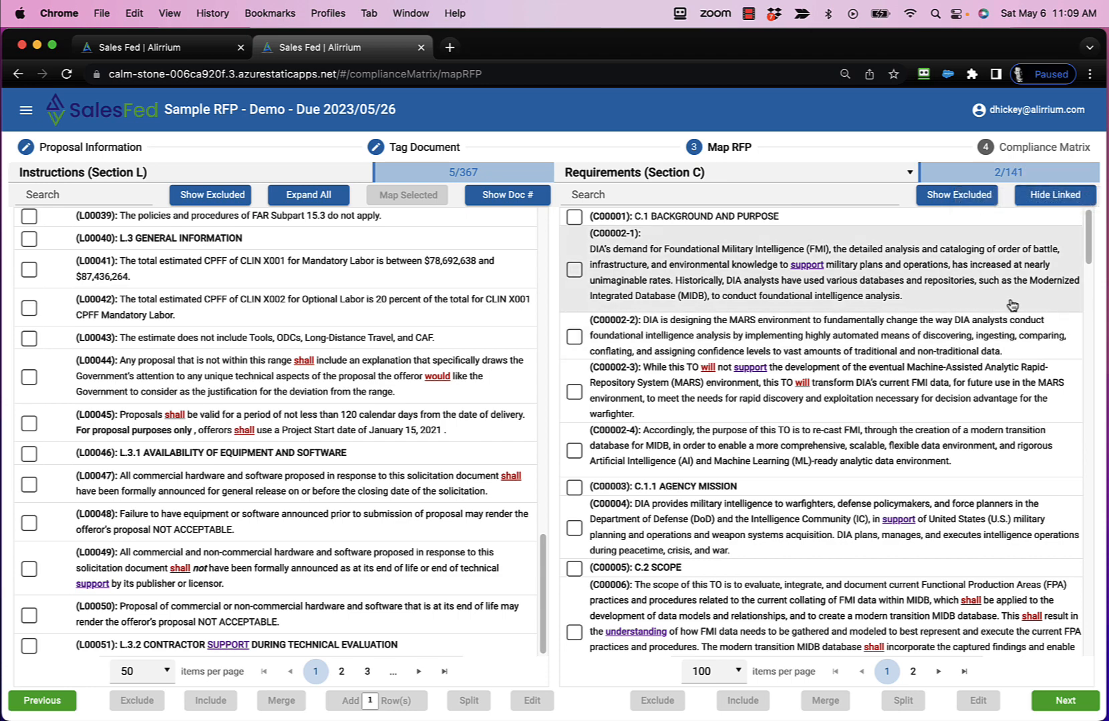
left_click_drag(759, 283, 445, 385)
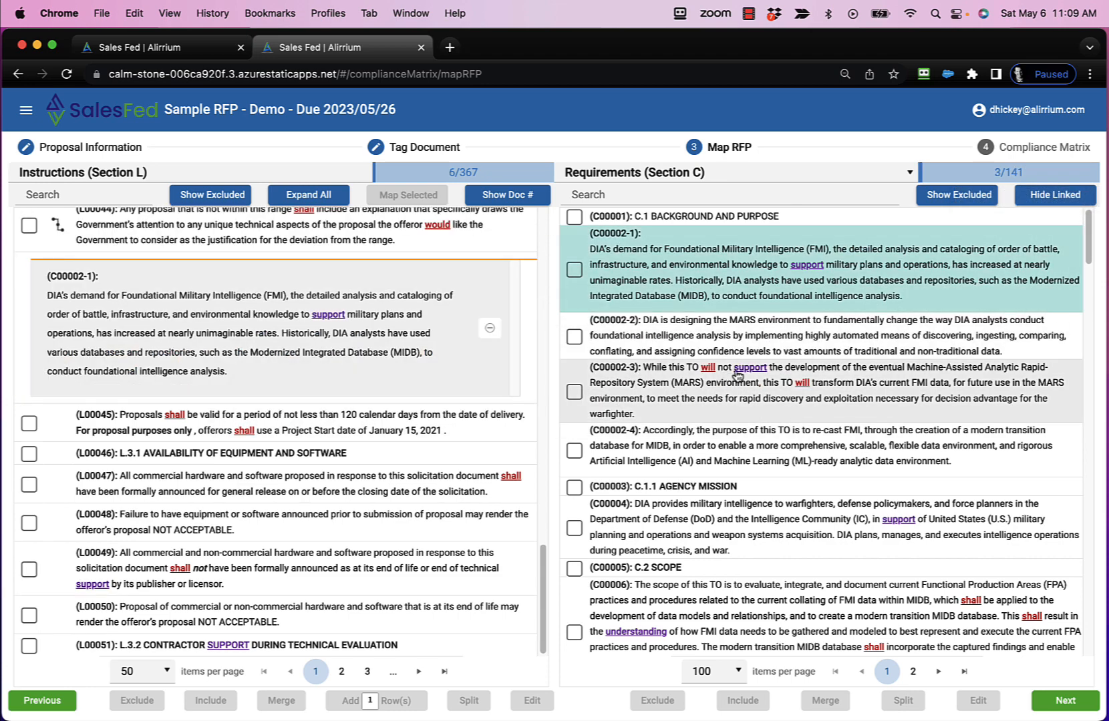
left_click_drag(746, 354, 394, 446)
left_click_drag(718, 397, 384, 469)
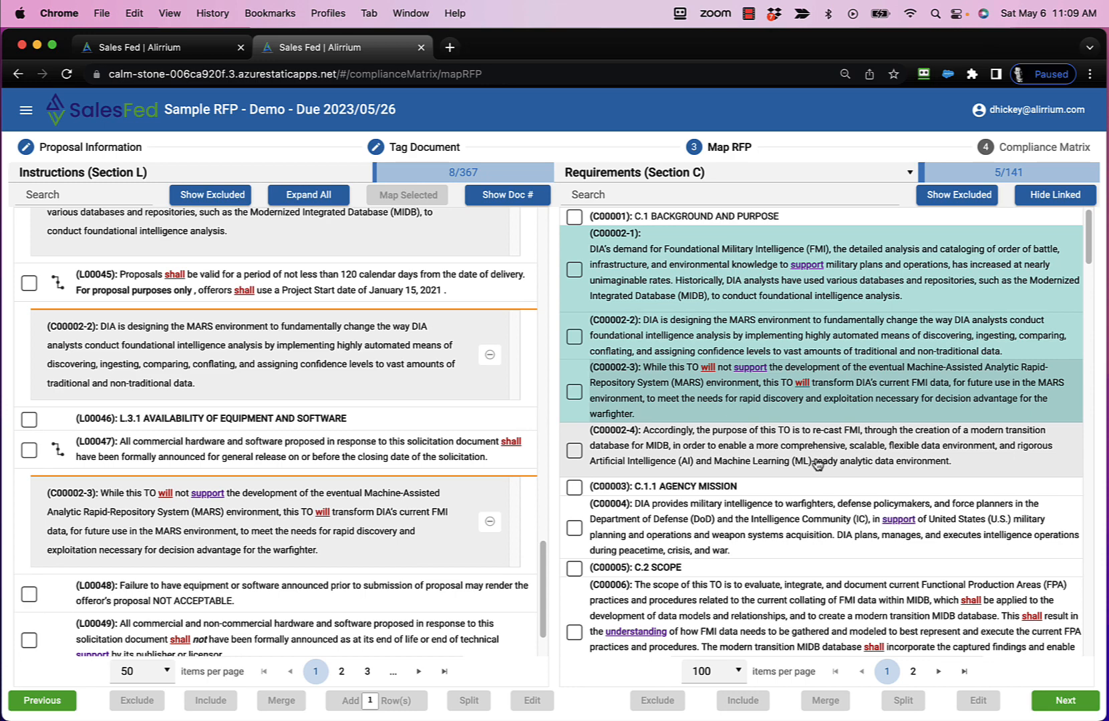
- Exclude instruction L00019, "(End of provision)", from the Section L instructions
scroll(819, 462, "down", 1)
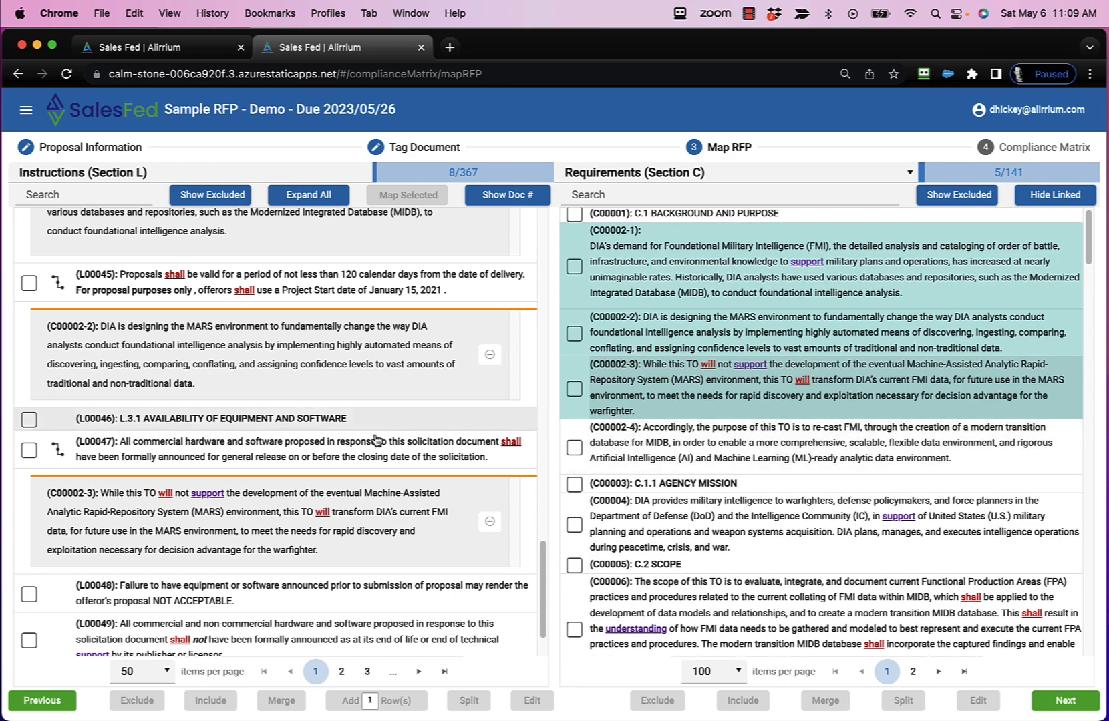
scroll(302, 442, "down", 1)
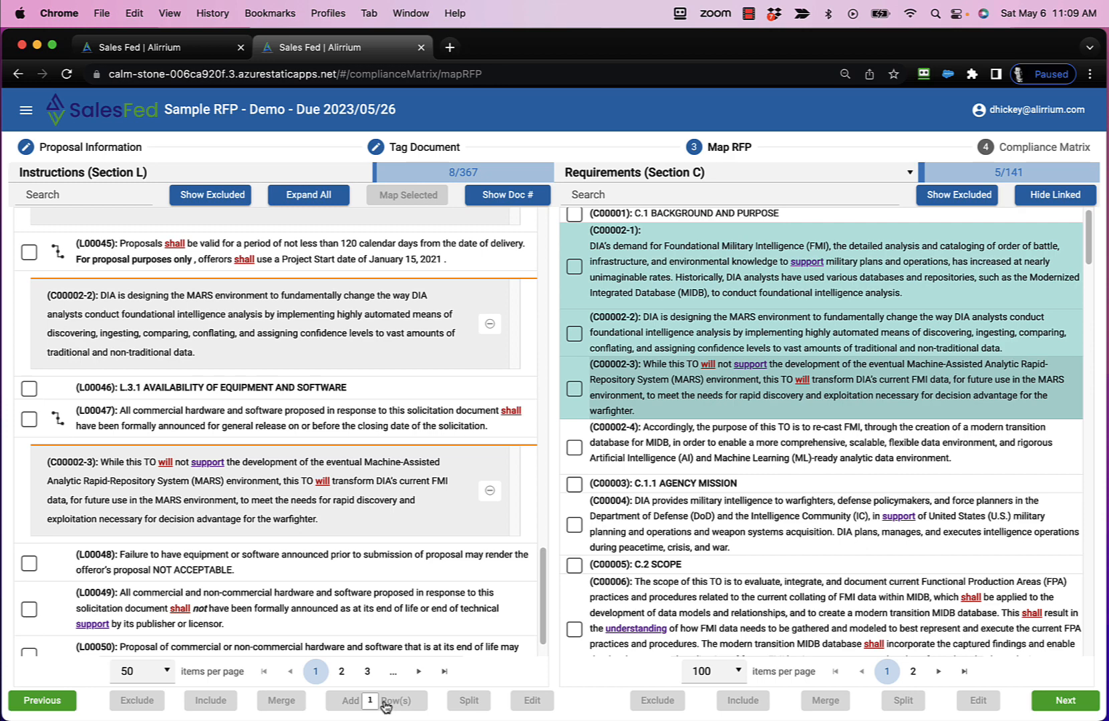
left_click_drag(544, 609, 539, 224)
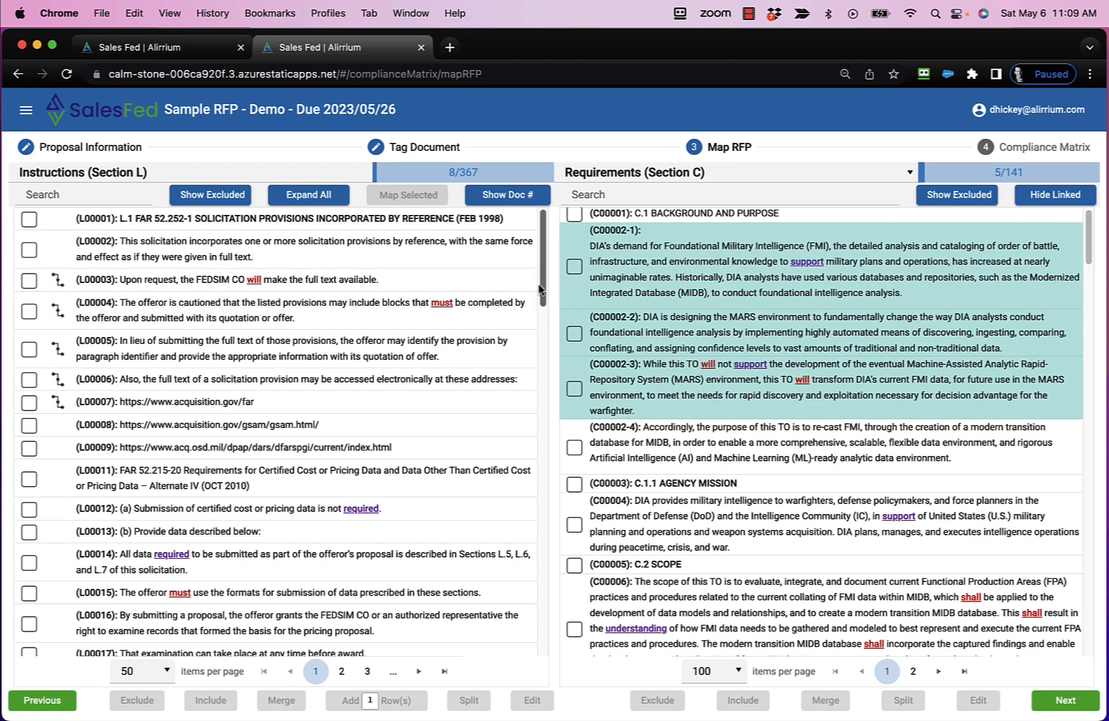
left_click_drag(543, 298, 544, 327)
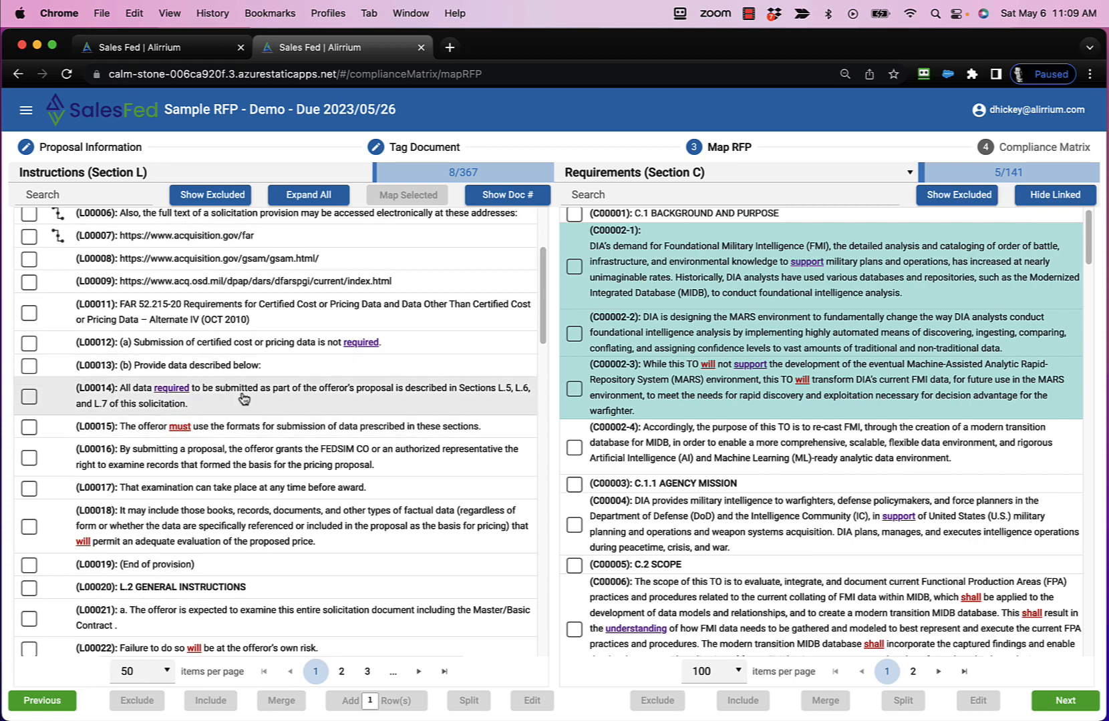
left_click(29, 567)
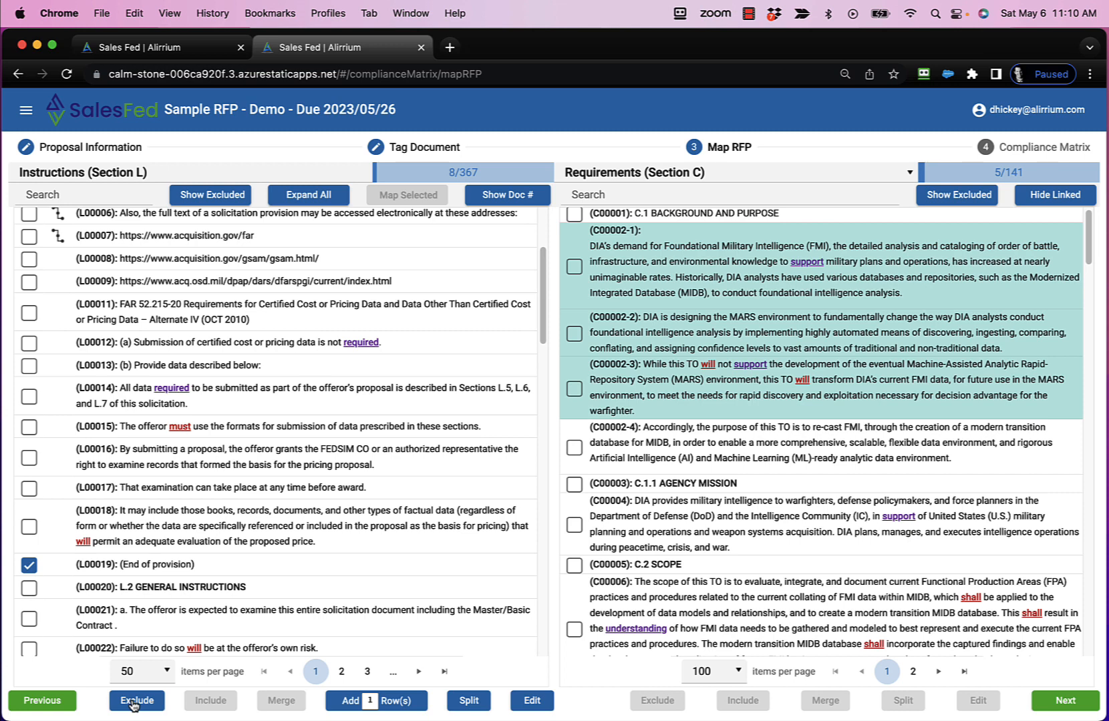
left_click(133, 703)
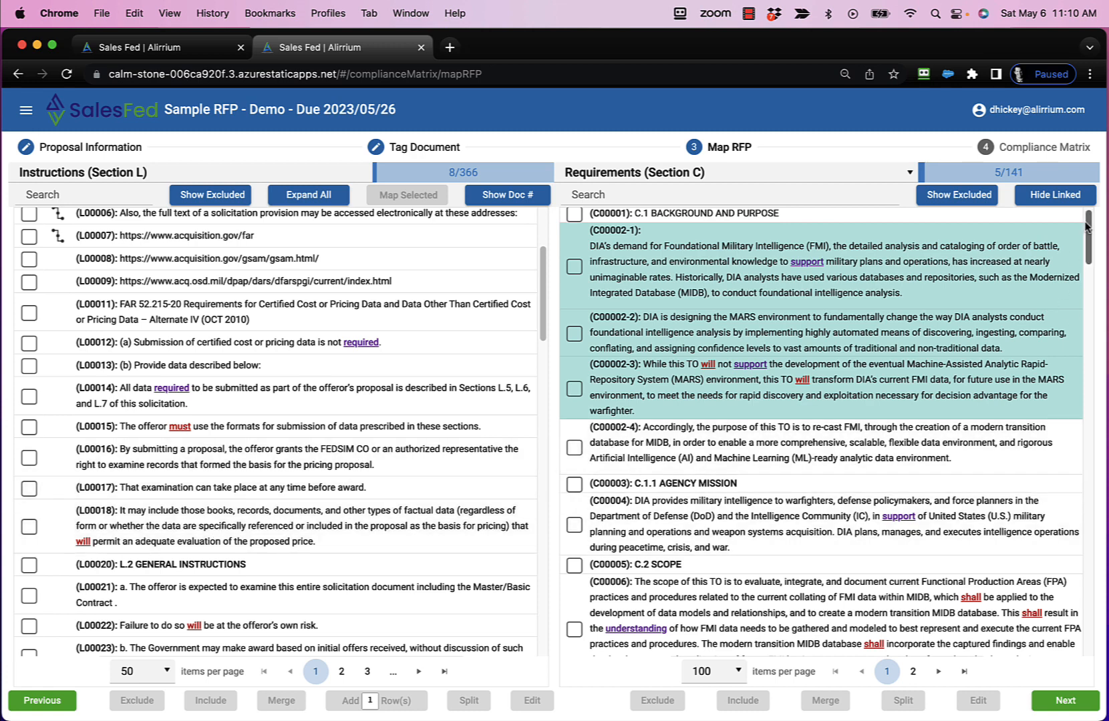
- Merge requirements C00012 through C00016, the Infrastructure to Intelligence Mission Data mission threads, into one item
left_click_drag(1087, 228, 1088, 283)
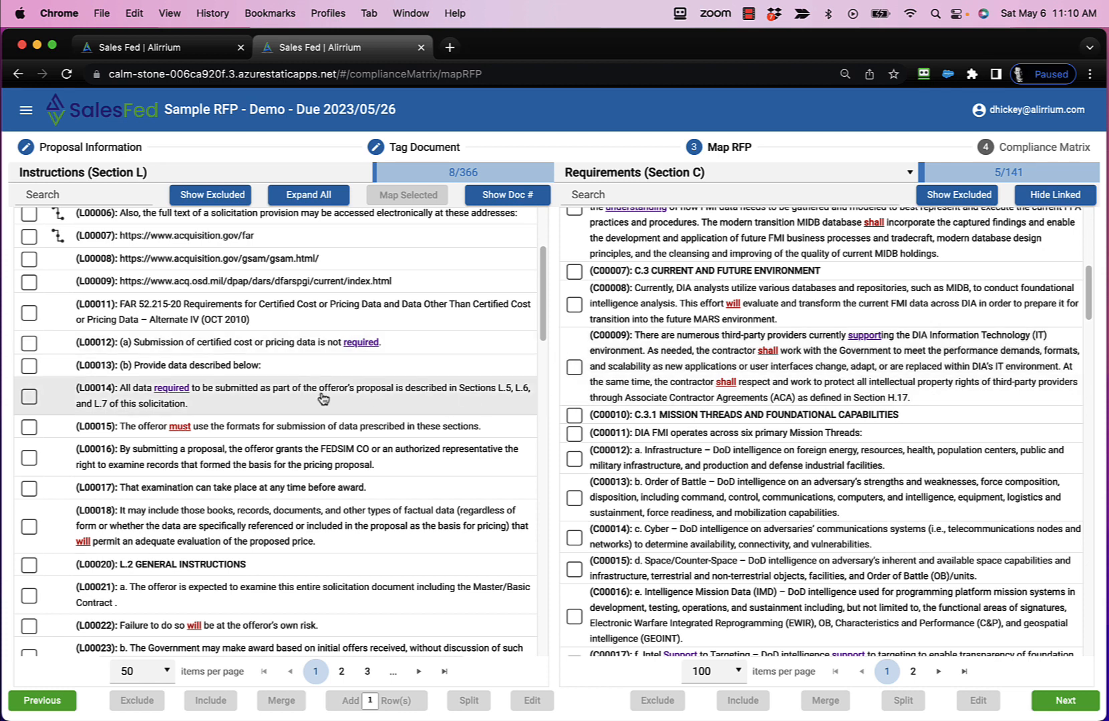
left_click(574, 459)
left_click(574, 497)
left_click(574, 538)
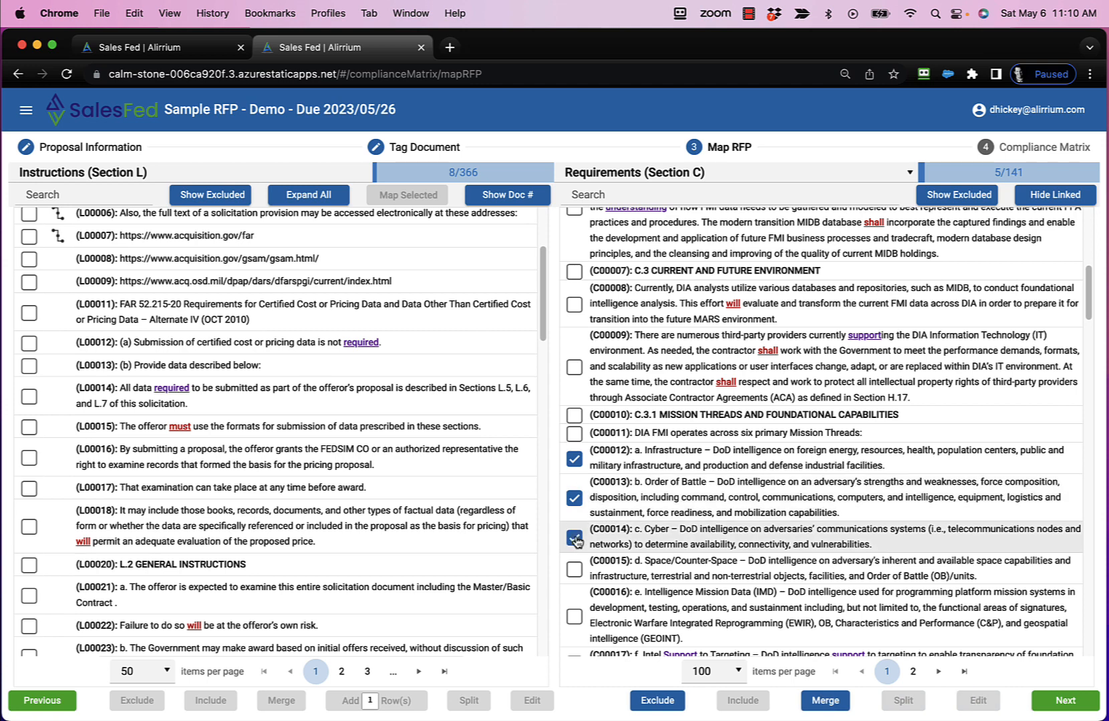
left_click(575, 568)
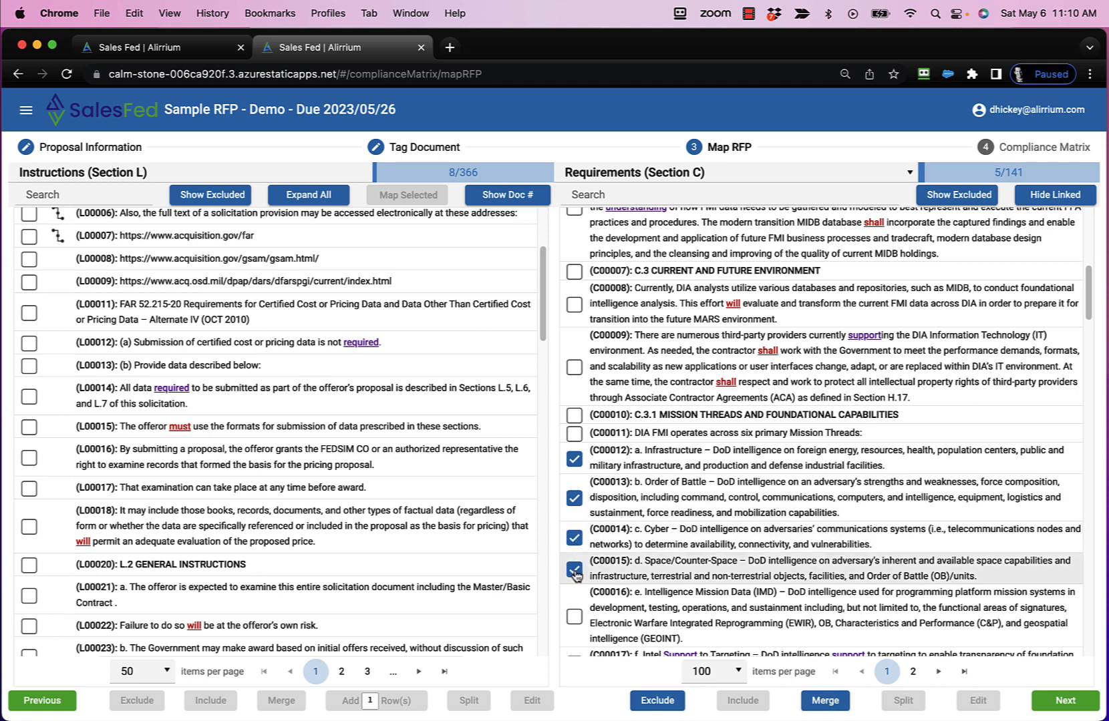
left_click(575, 618)
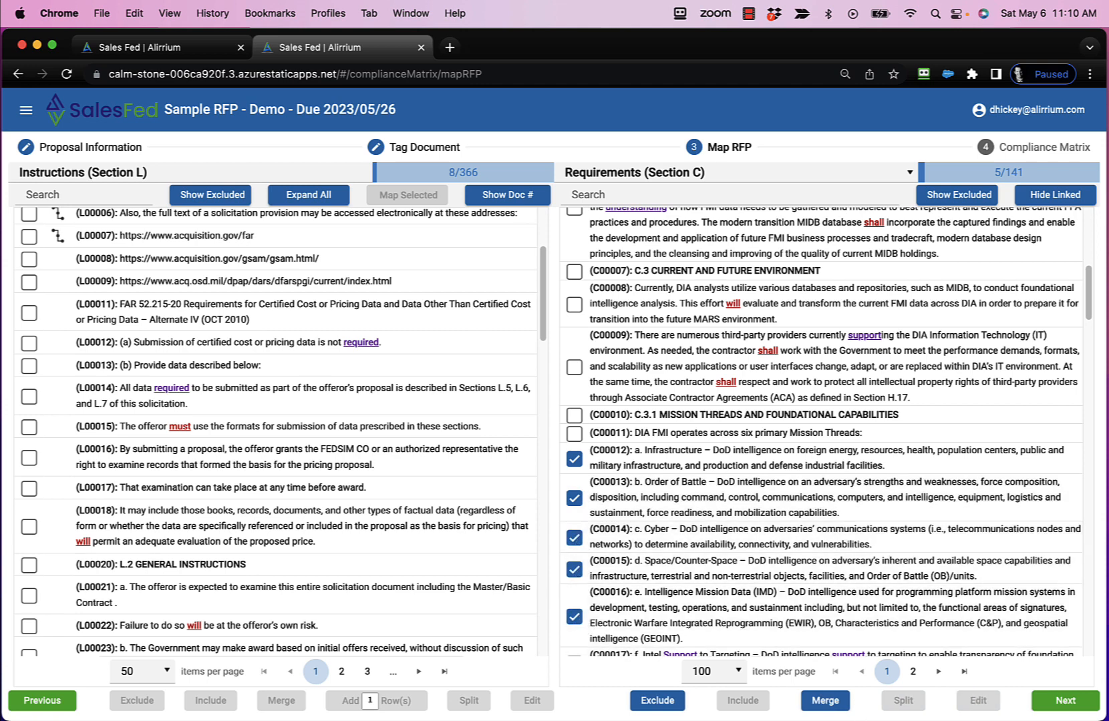
left_click(826, 706)
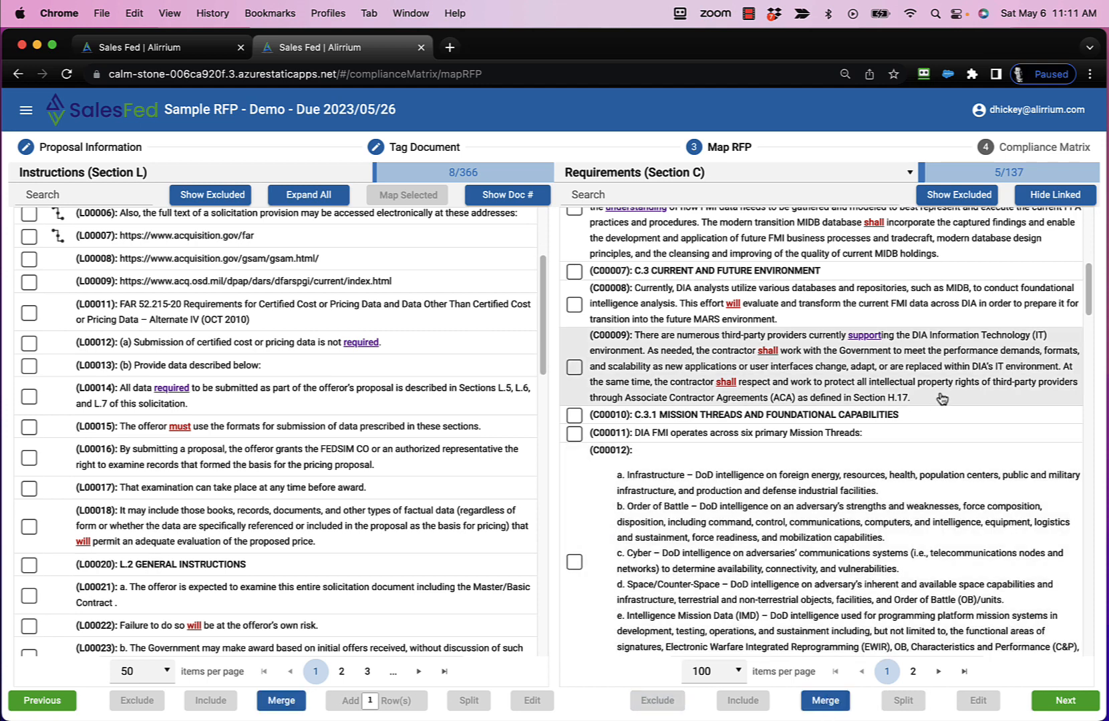
- Map the merged mission threads requirement, C00012, to instruction L00011
left_click_drag(1089, 304, 1089, 321)
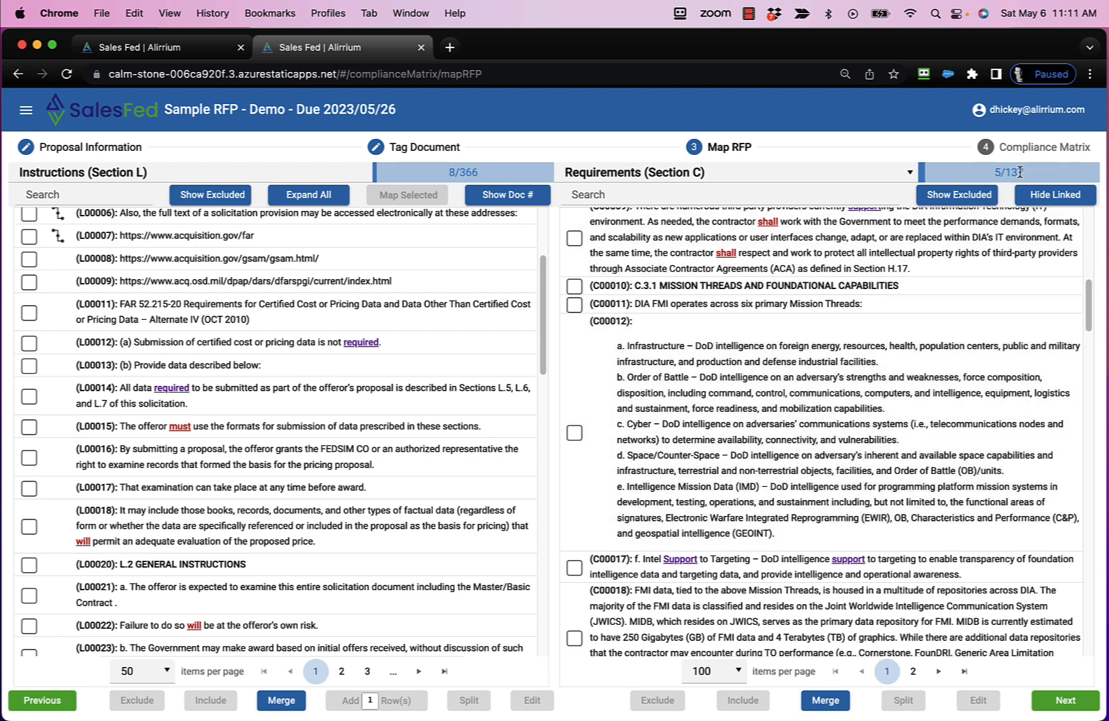
mouse_move(1019, 172)
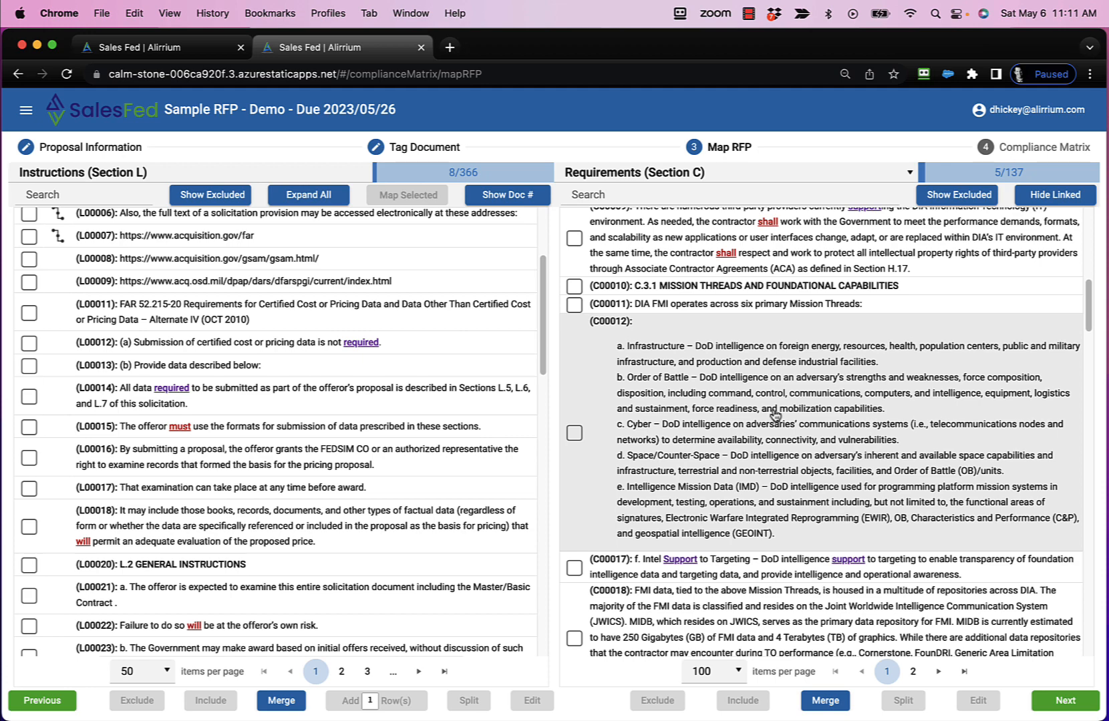
left_click_drag(774, 415, 354, 330)
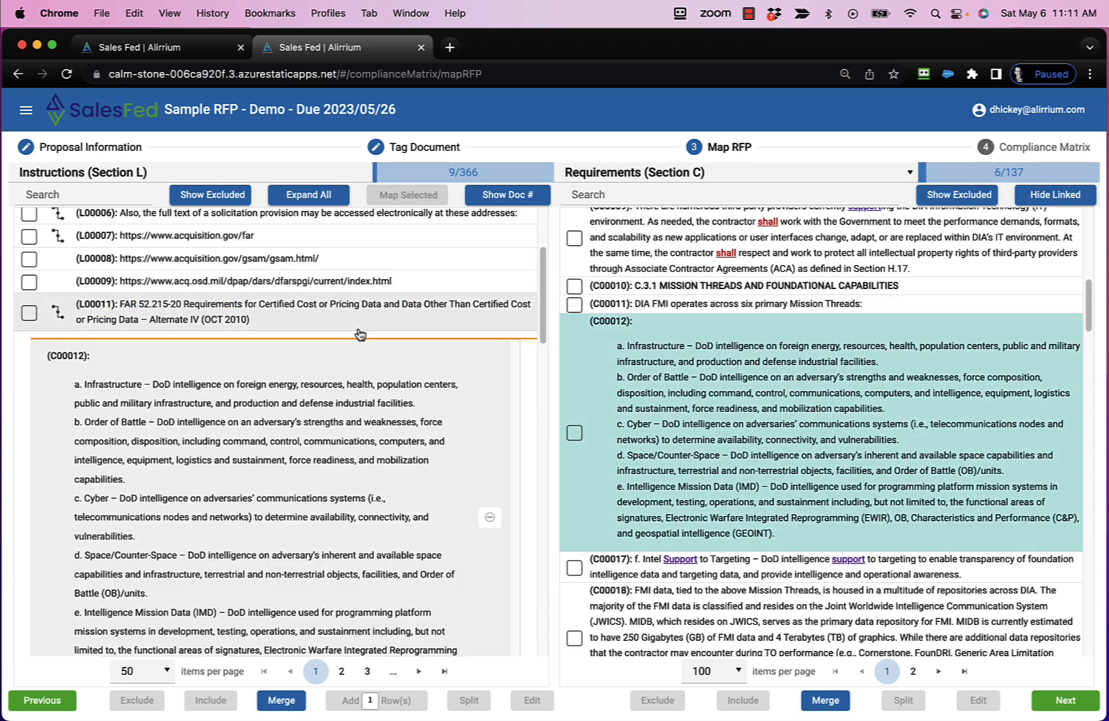
- Map the Task 1, Task 2 and Task 3 requirements, C00022, C00023 and C00024, to instruction L00012
scroll(334, 508, "down", 4)
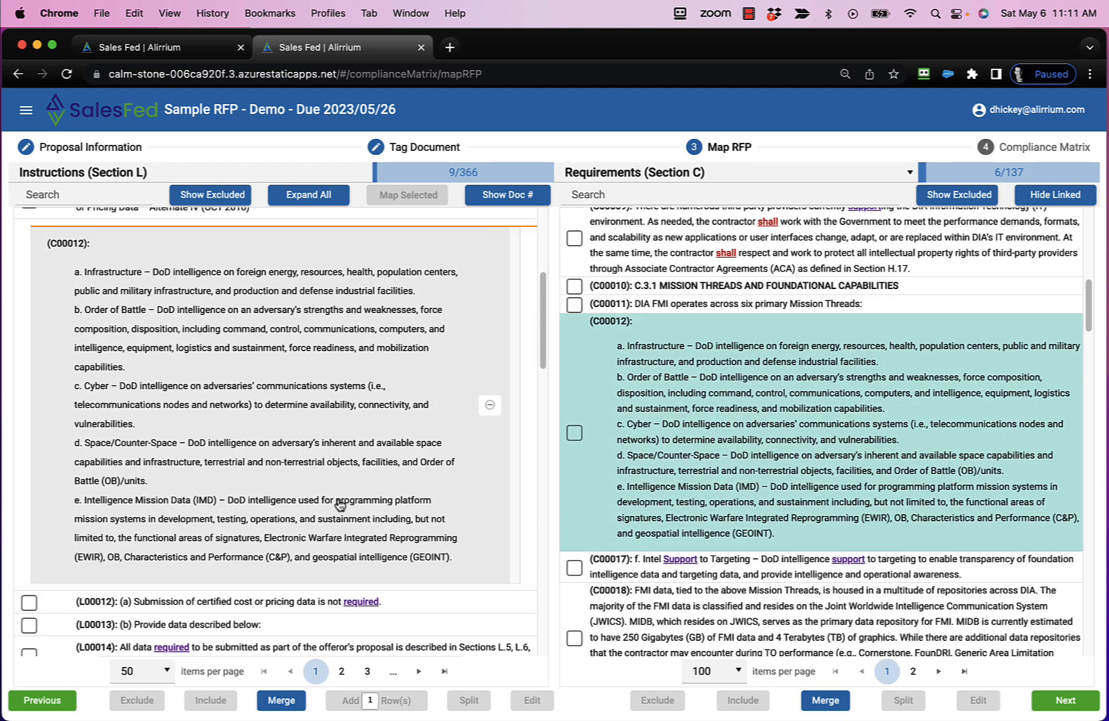
scroll(334, 507, "down", 3)
scroll(862, 522, "down", 8)
scroll(768, 514, "down", 3)
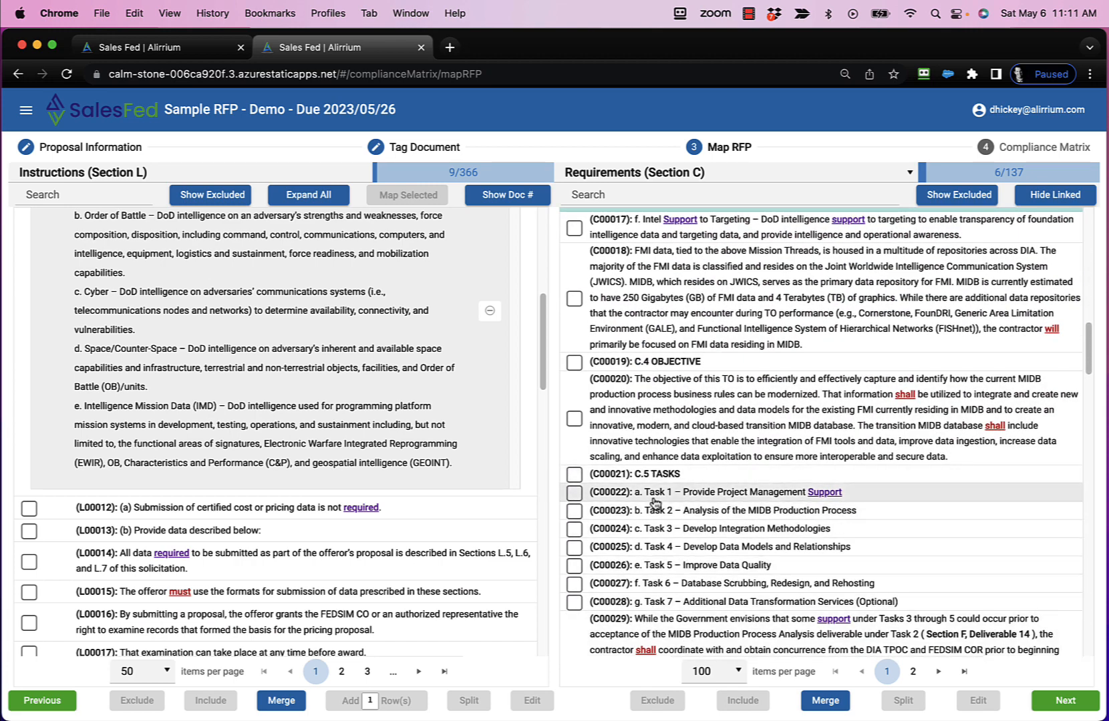
left_click_drag(653, 495, 391, 506)
left_click_drag(711, 511, 374, 509)
left_click_drag(643, 530, 332, 498)
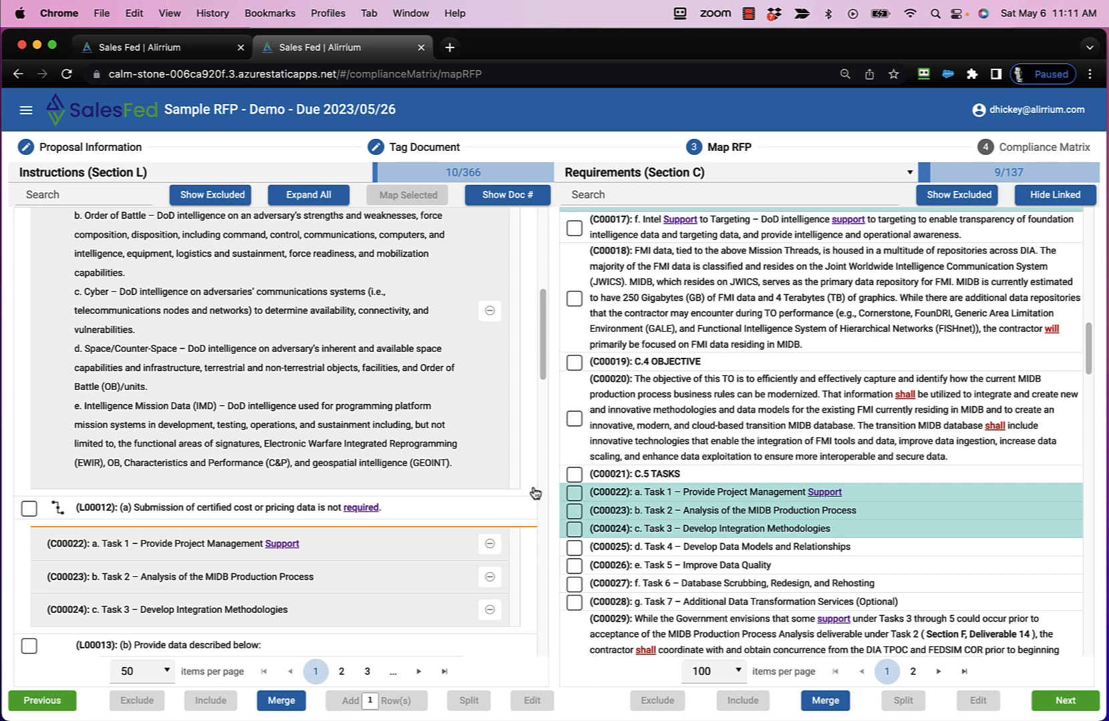
- Show the excluded Section L instructions and include the FAR provisions table, L00010, again
left_click_drag(1088, 344, 1088, 340)
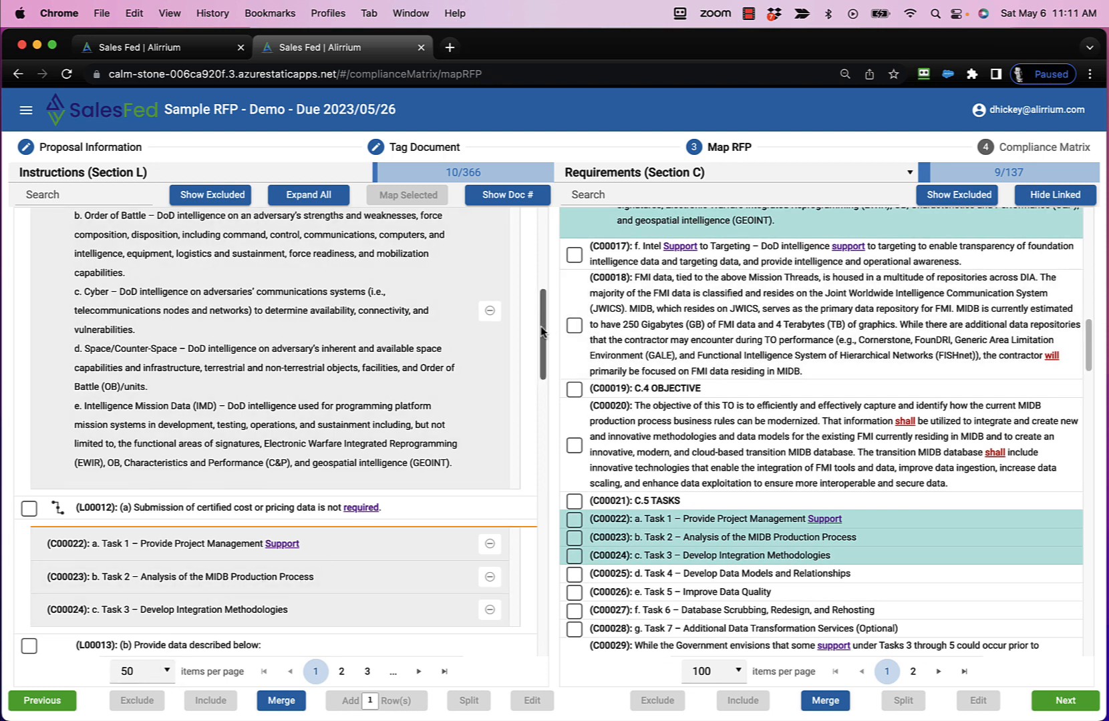
left_click_drag(543, 332, 529, 187)
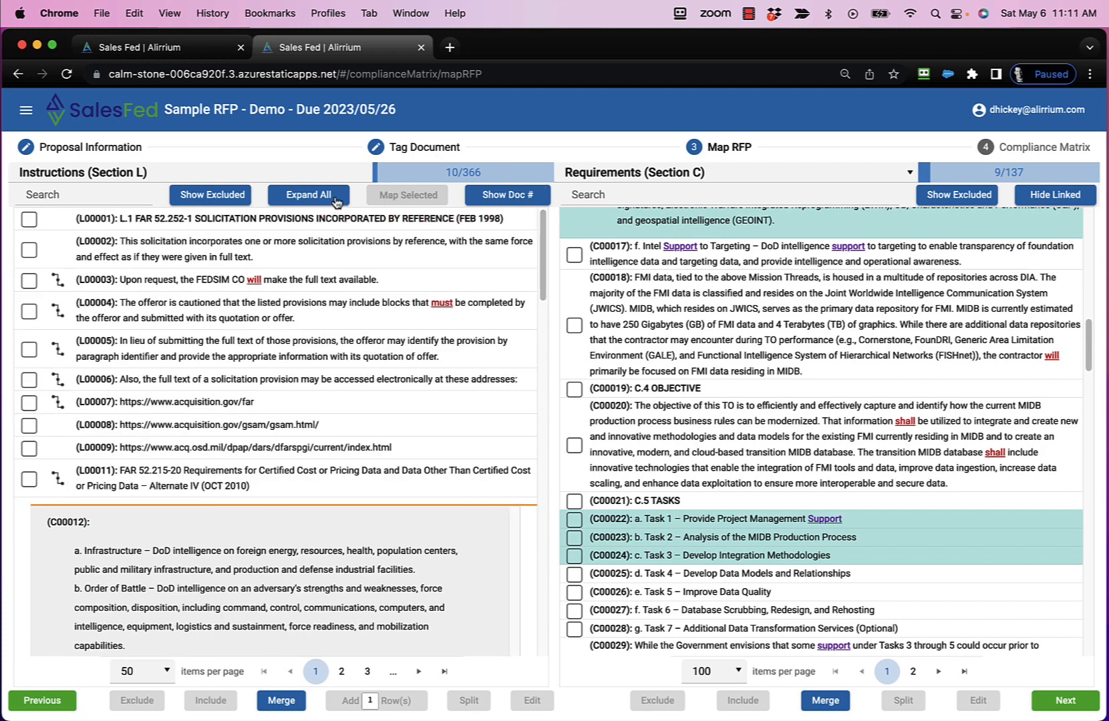
left_click(213, 195)
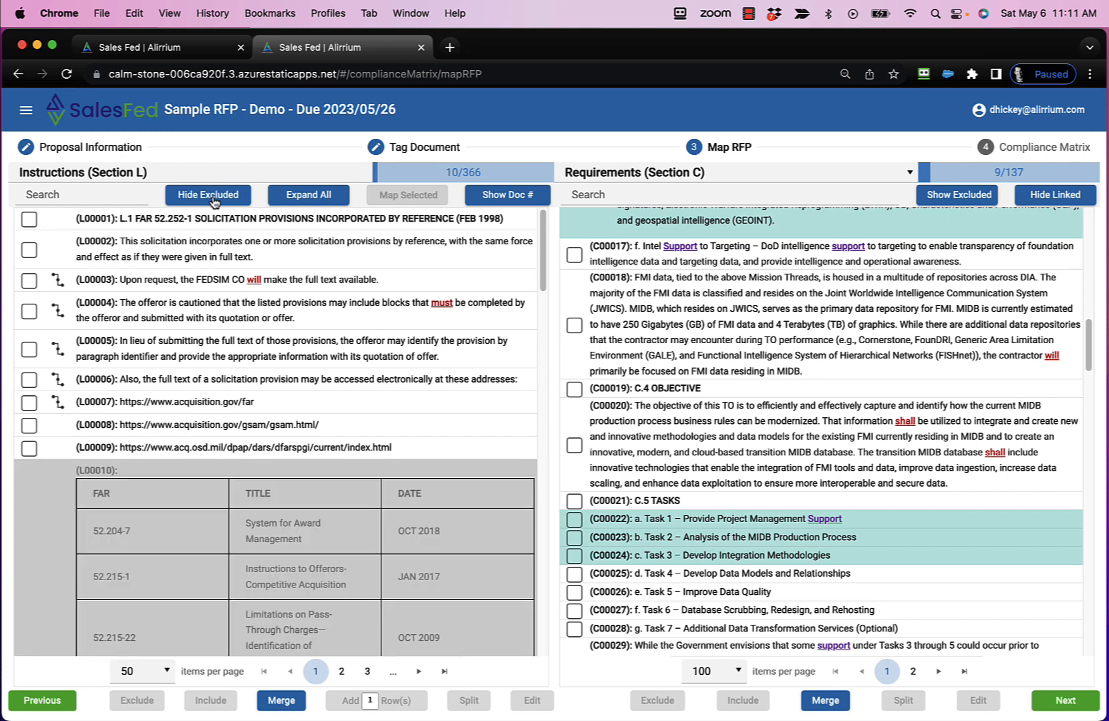
scroll(540, 235, "down", 5)
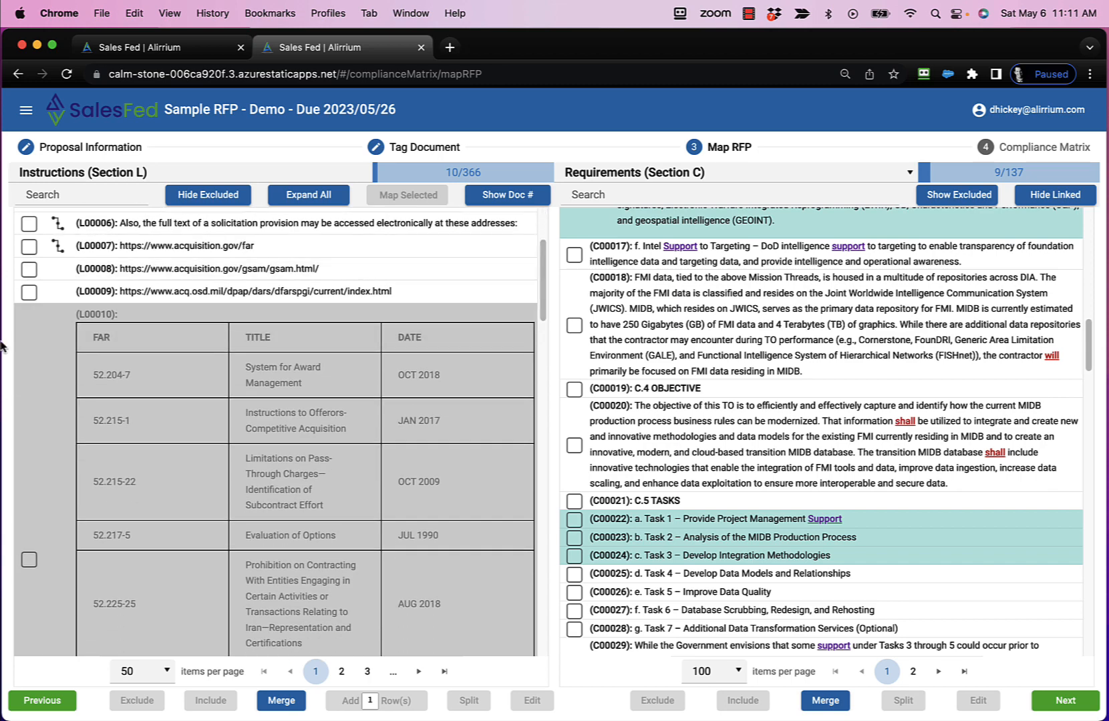
left_click_drag(544, 266, 495, 436)
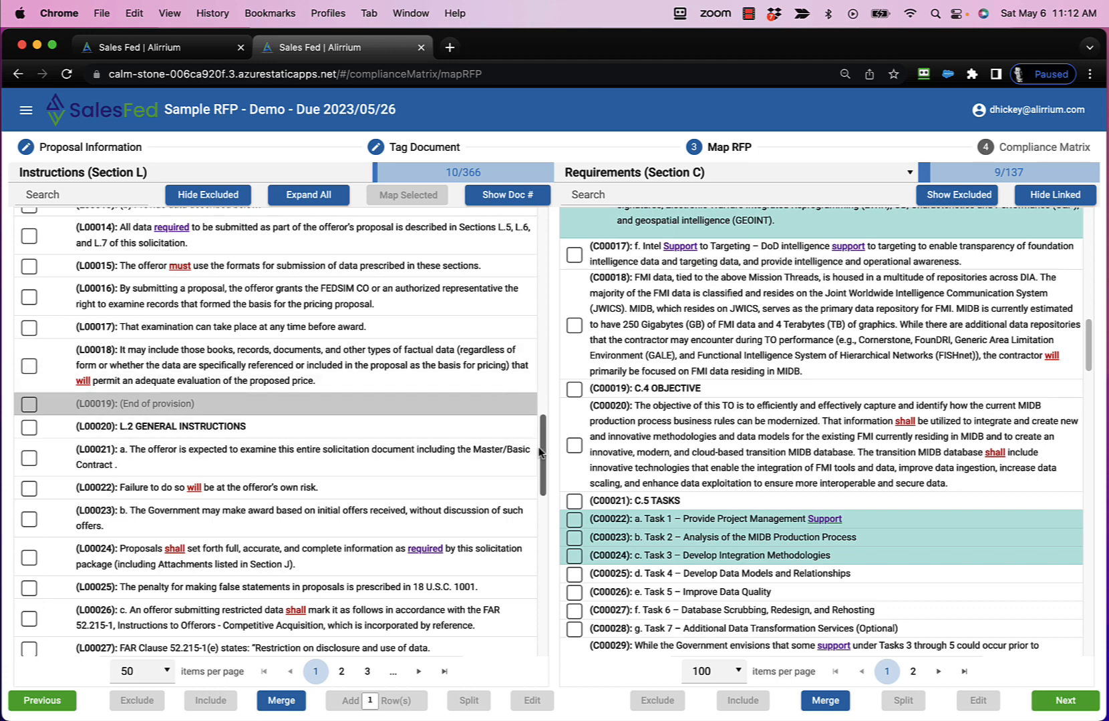
scroll(153, 352, "down", 10)
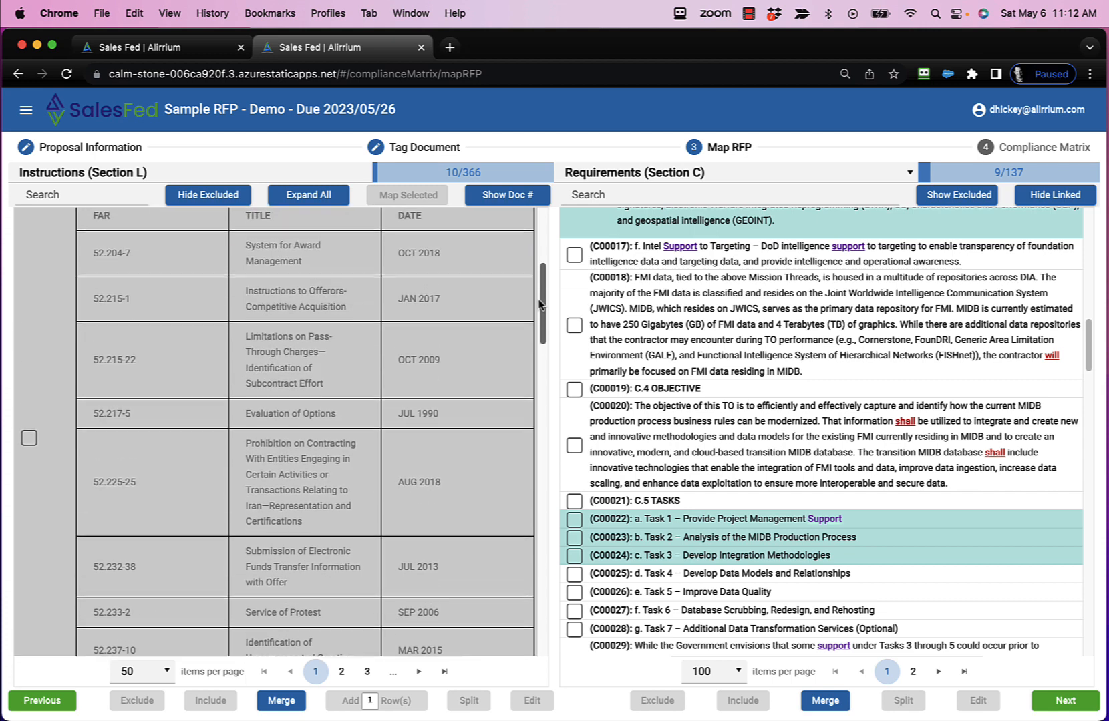
left_click(29, 441)
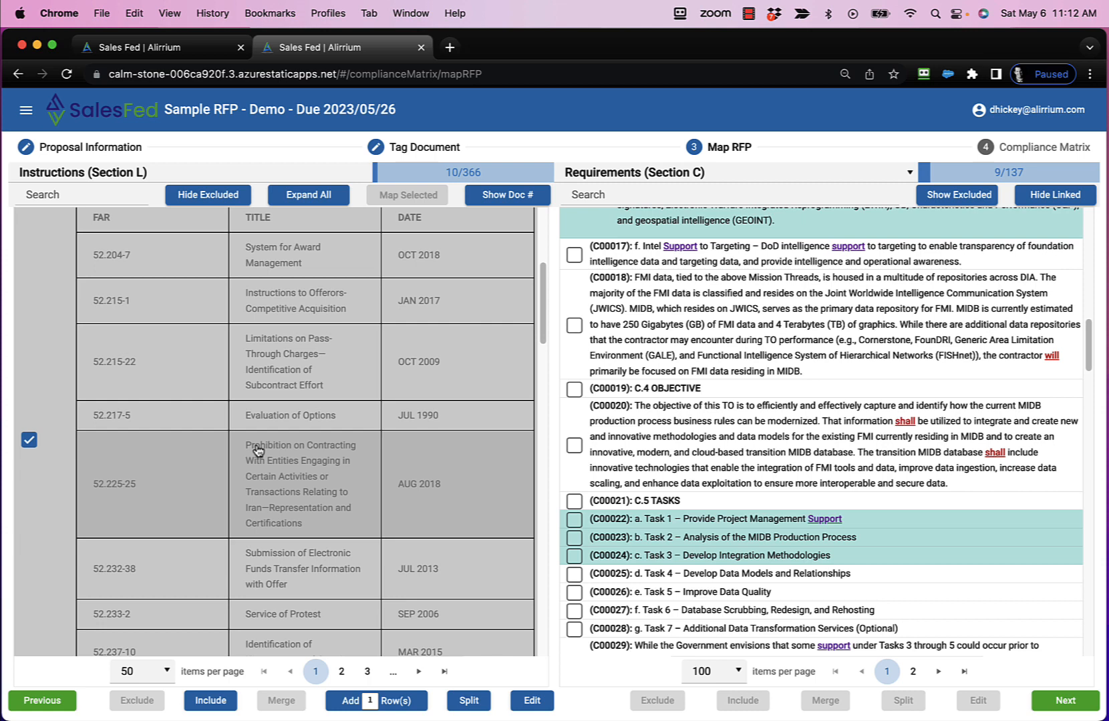
left_click(211, 700)
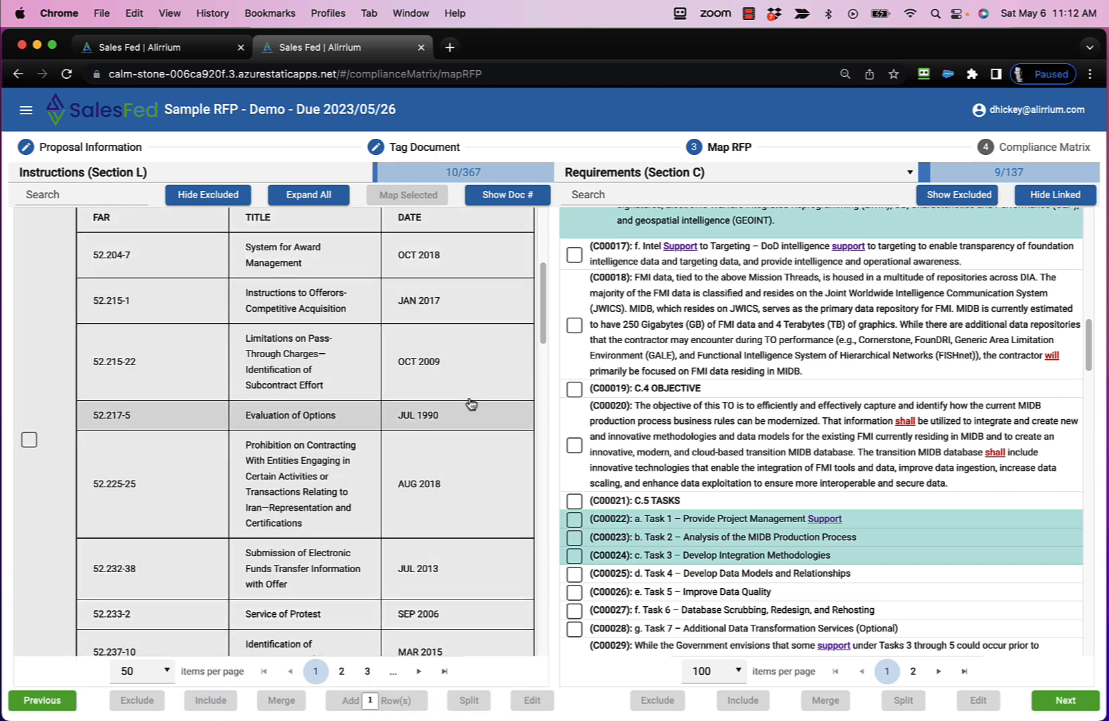
- Check what the Section L progress counter represents and look through the instructions from the FAR provisions table to the L.2 General Instructions
scroll(401, 414, "up", 3)
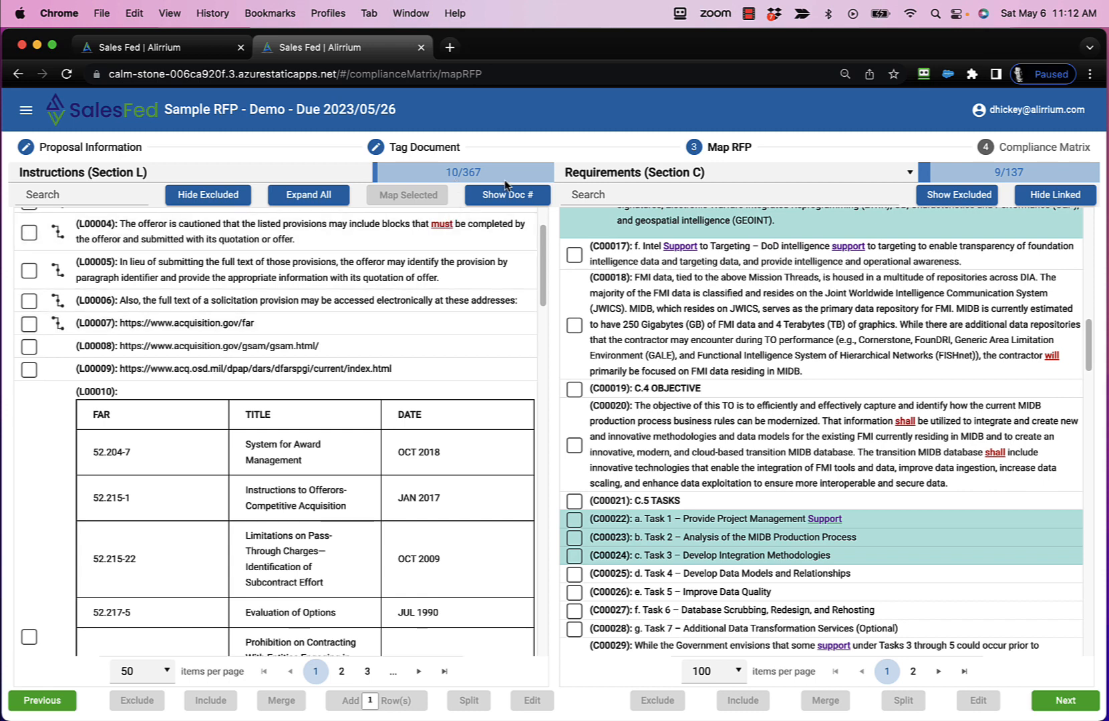
mouse_move(501, 181)
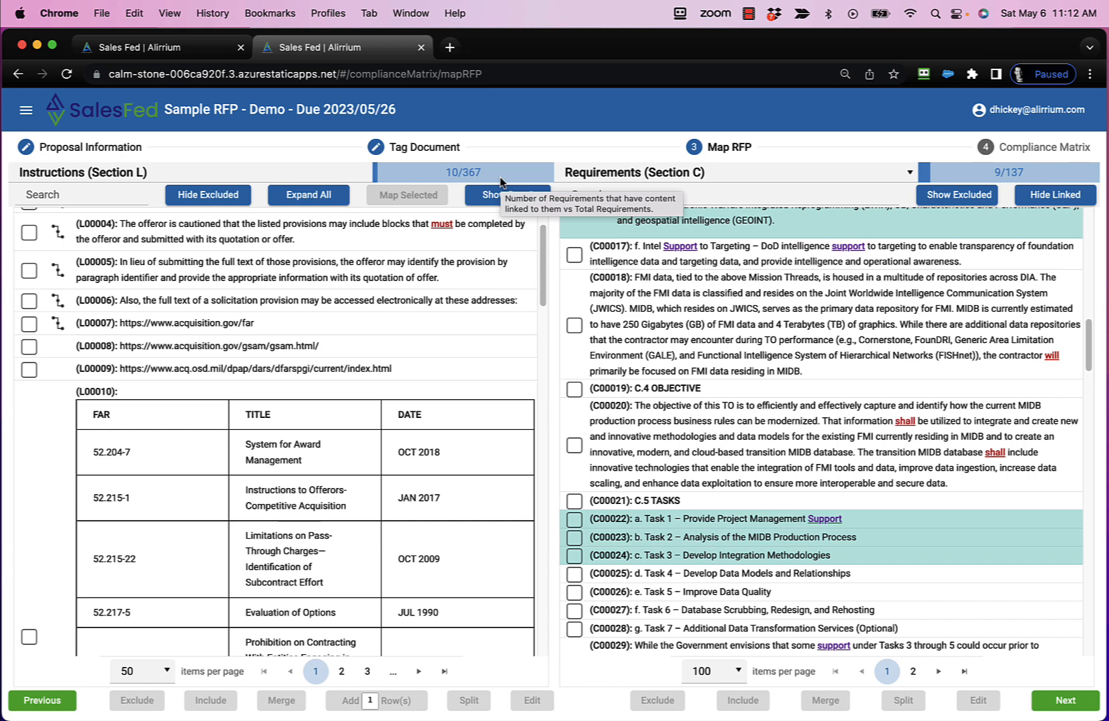
scroll(543, 267, "down", 1)
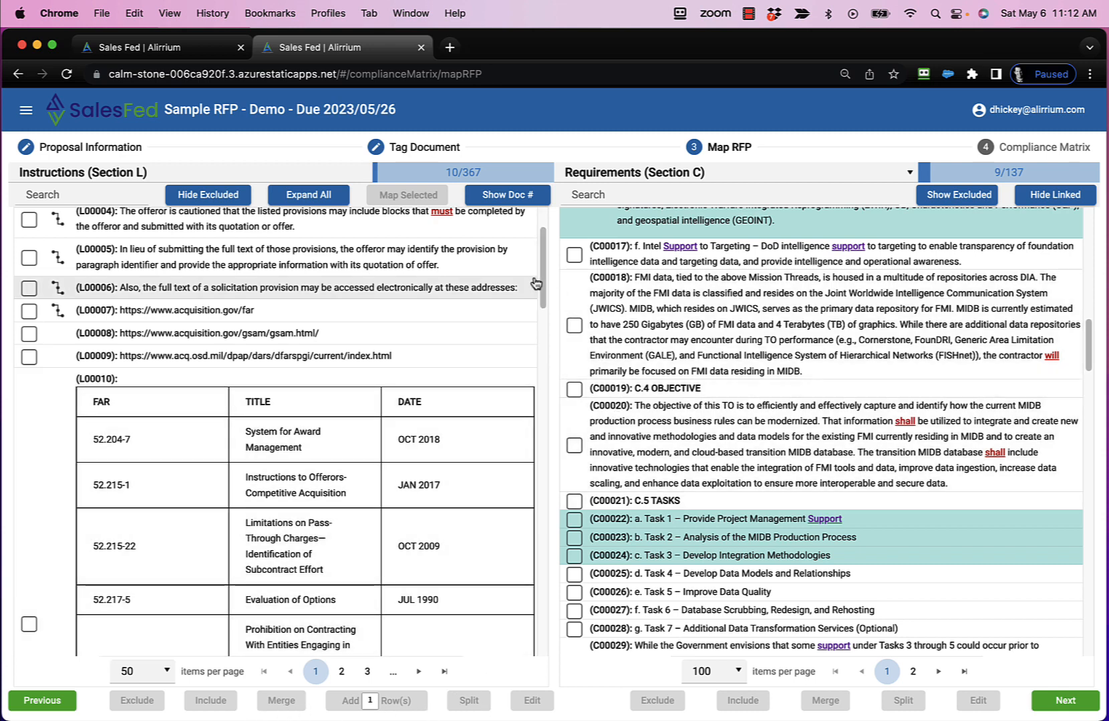
left_click_drag(538, 277, 544, 461)
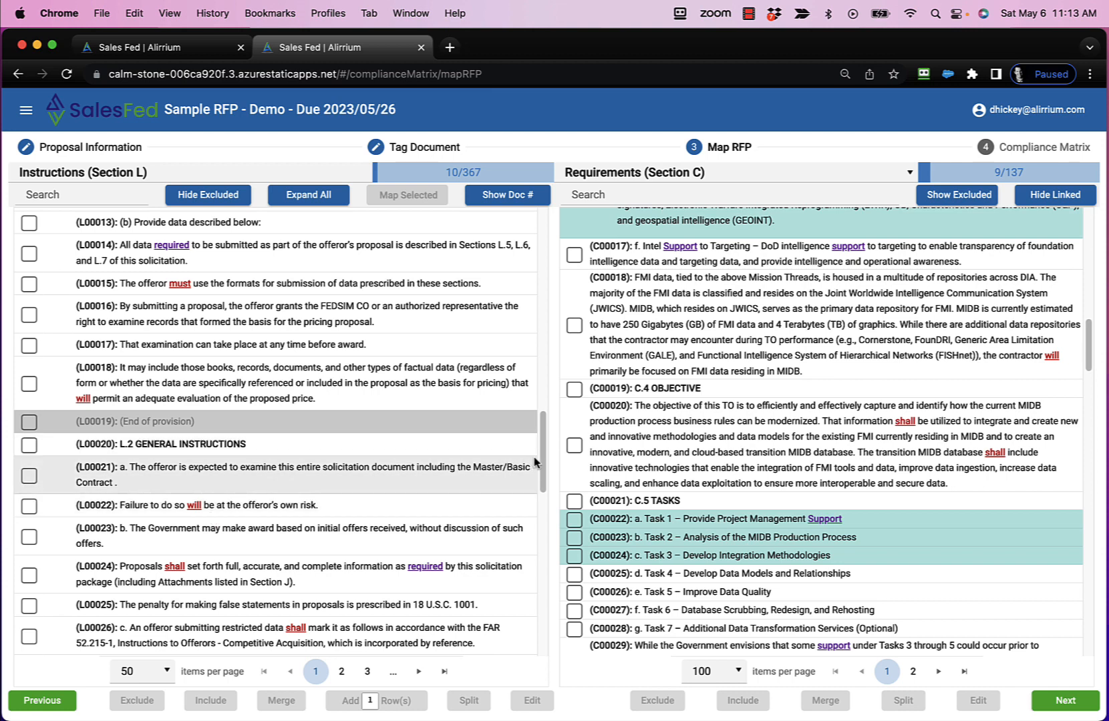
scroll(542, 469, "down", 2)
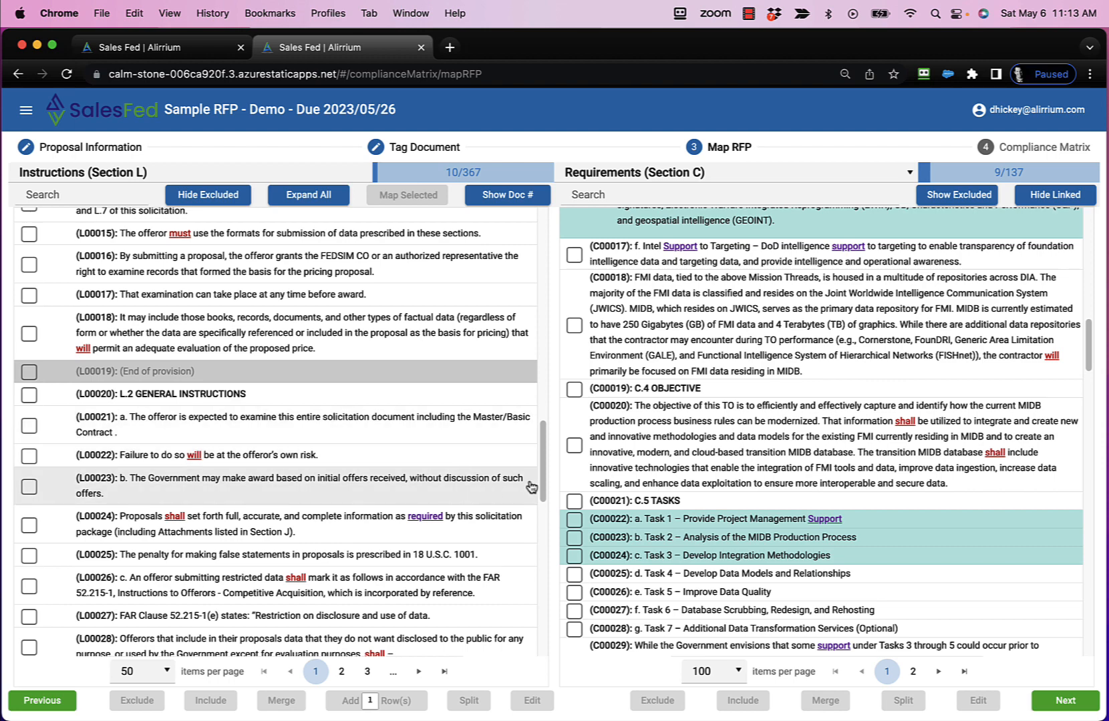
left_click_drag(542, 486, 541, 221)
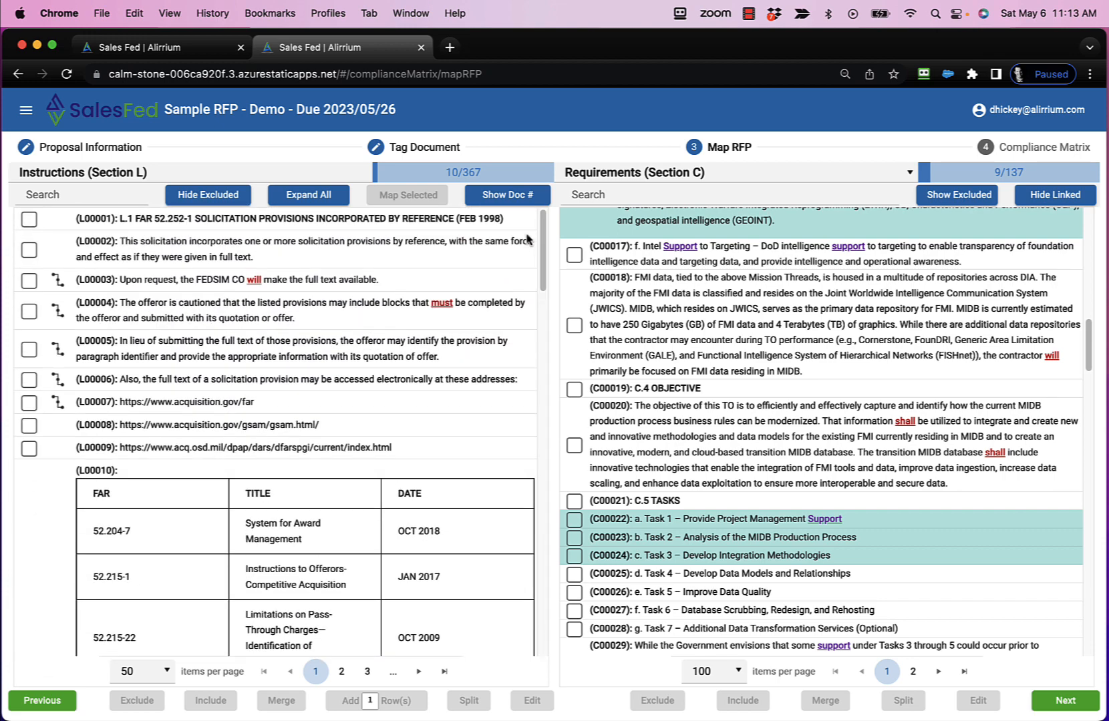
- Add one blank row beneath instruction L00002, mapping requirement C00017 to L00002-1 and C00031 to the blank row L00002-2
left_click(29, 250)
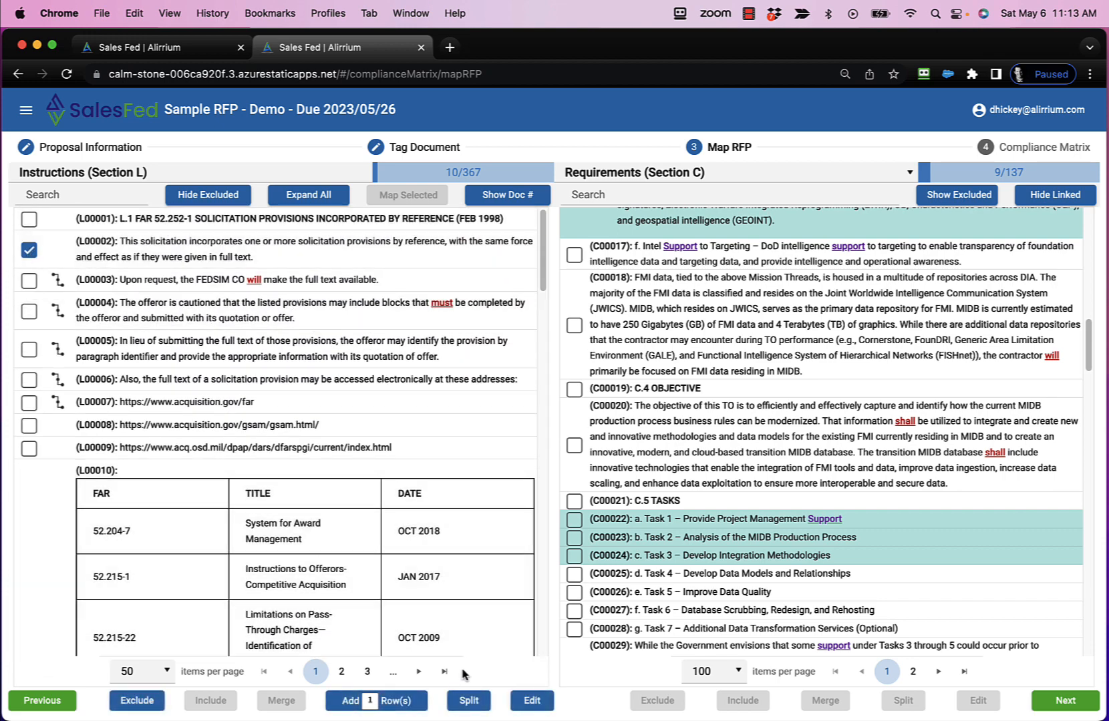
left_click(396, 701)
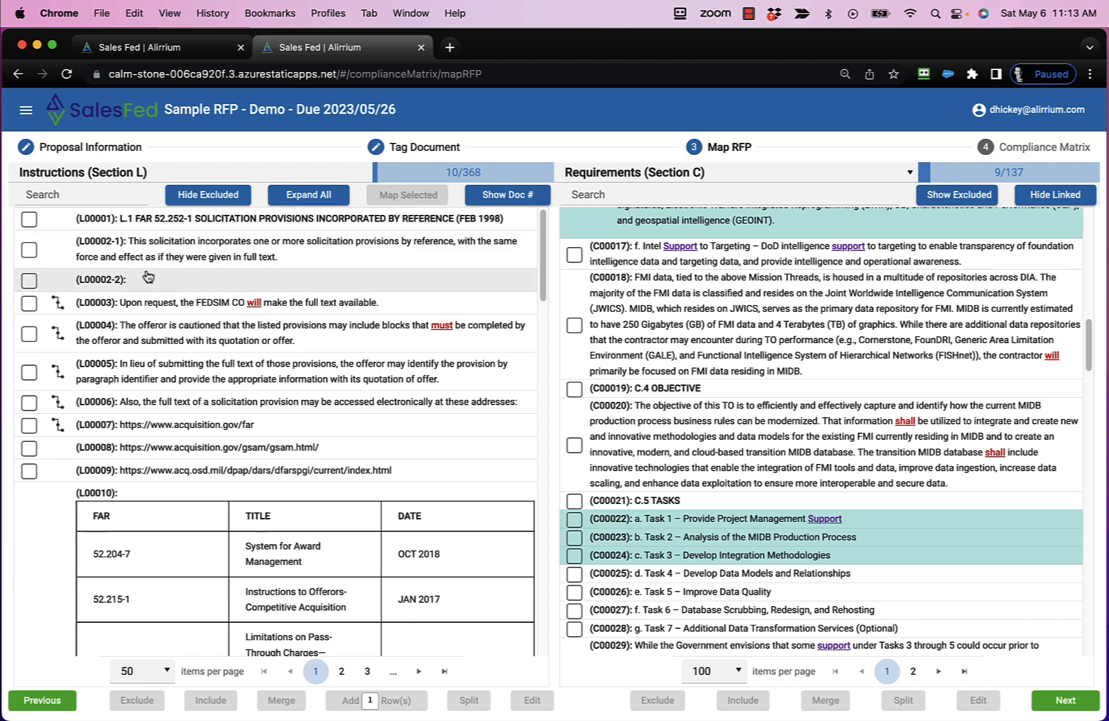
left_click_drag(751, 262, 437, 270)
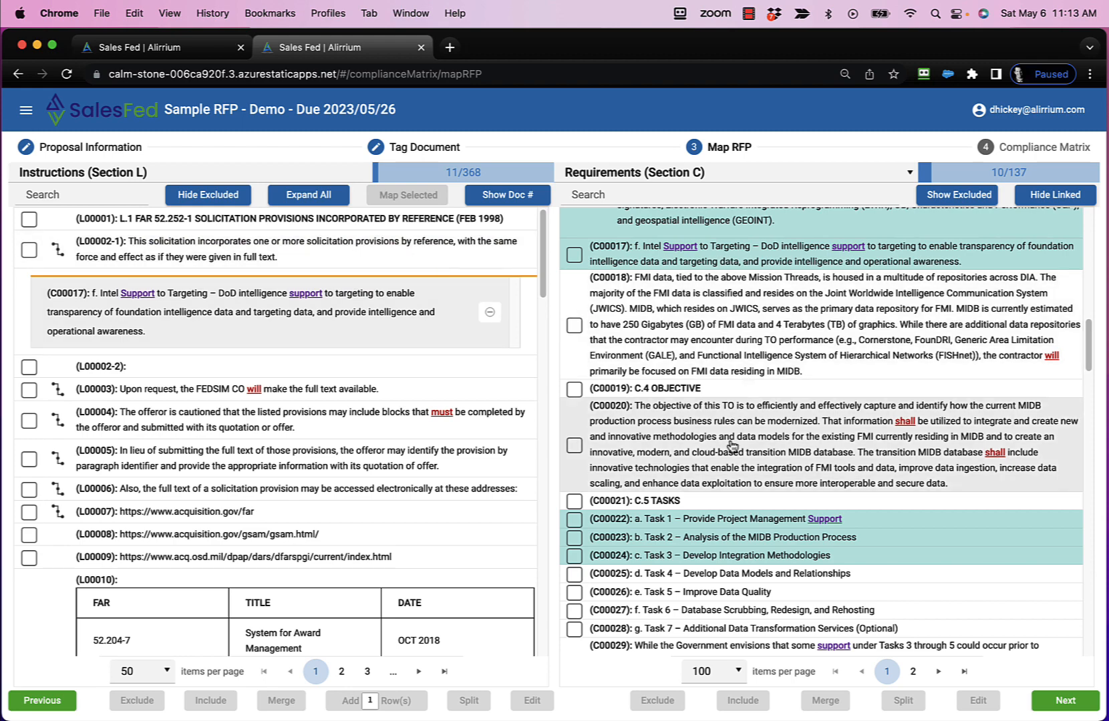
scroll(728, 440, "down", 6)
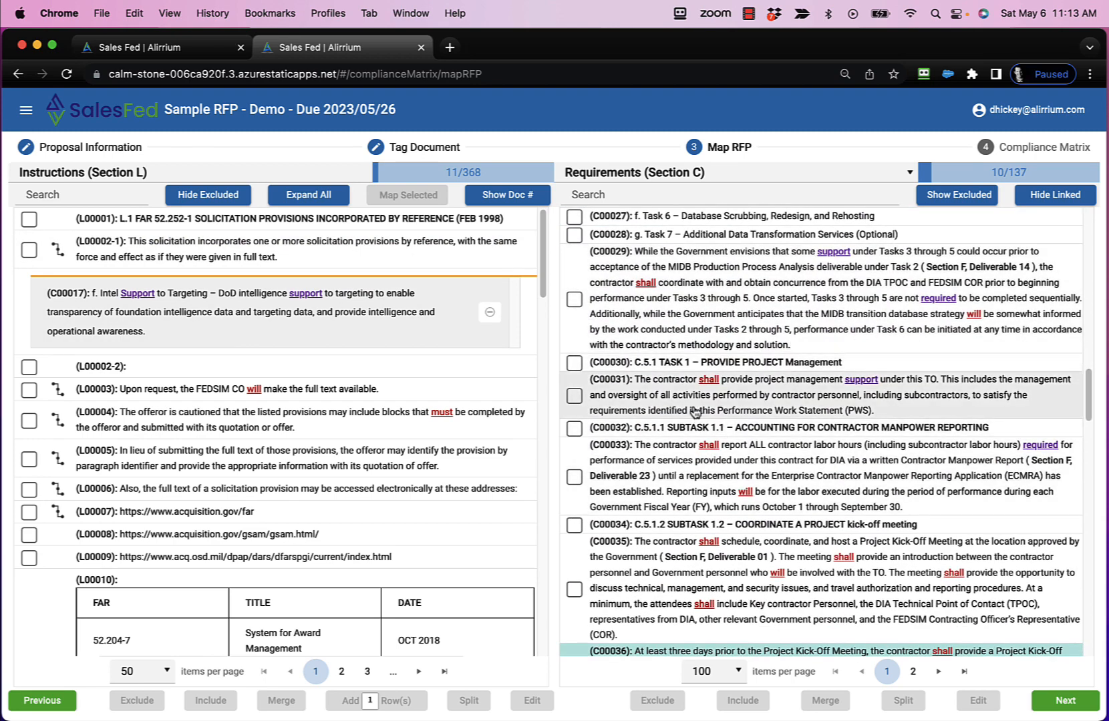
left_click_drag(695, 410, 299, 380)
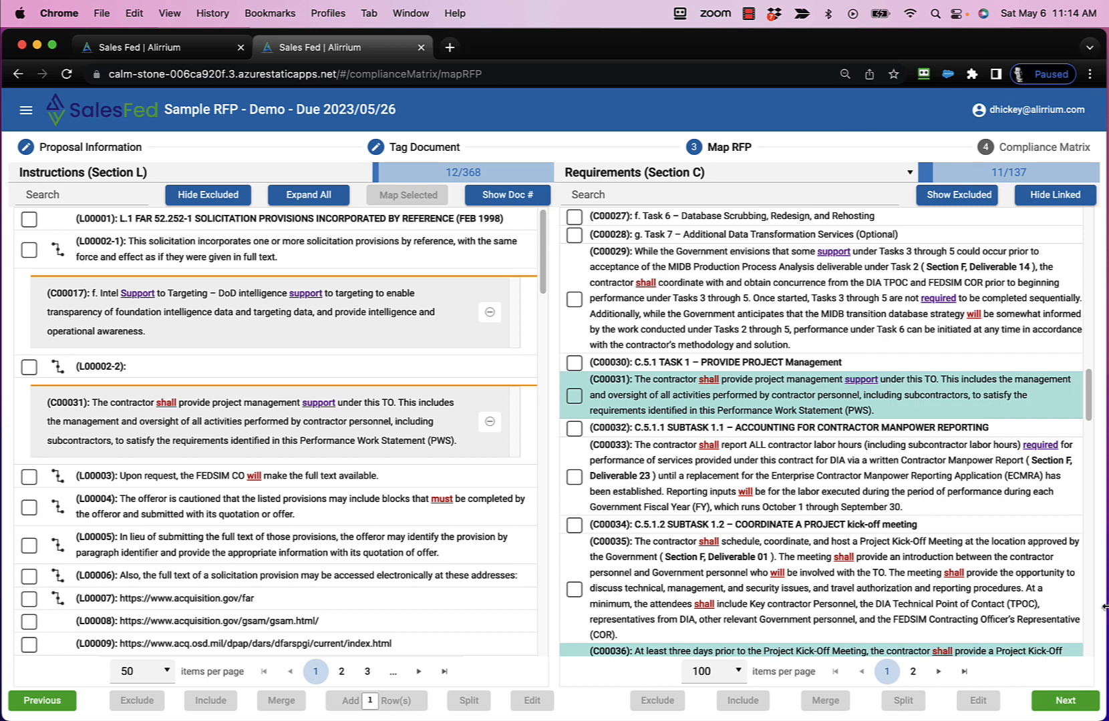
- Open the compliance matrix and enter outline numbers 1.0 for L00001, 1.1 for L00002-1 and 1.2 for L00003
left_click(1062, 701)
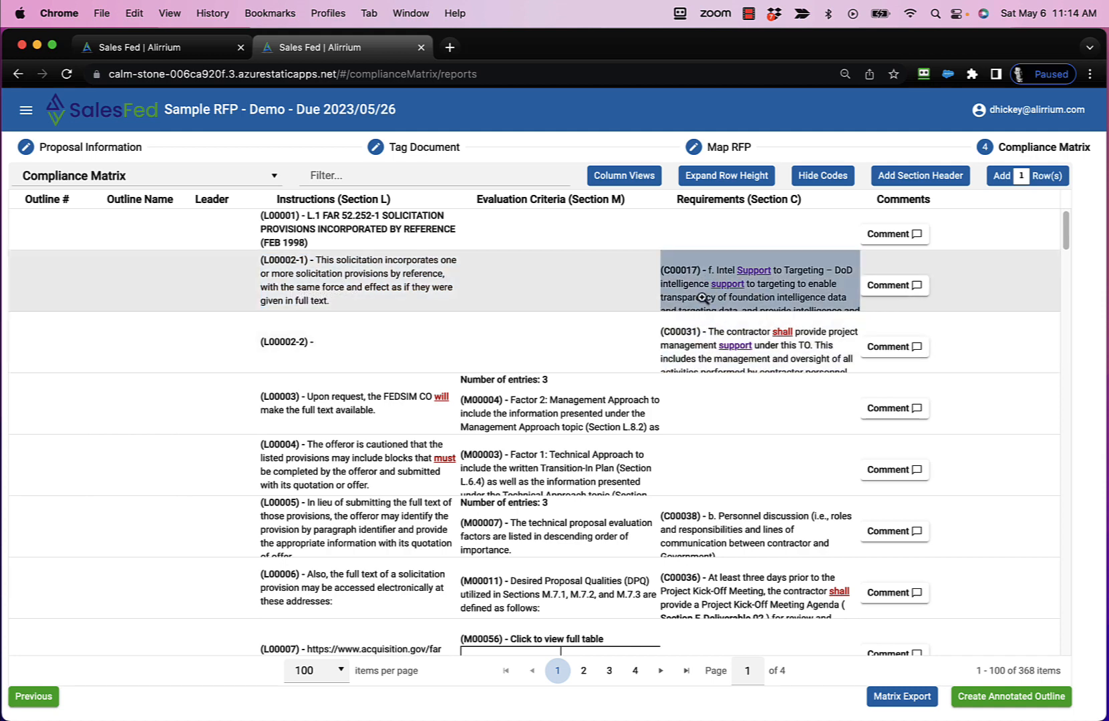
left_click(48, 286)
left_click(53, 230)
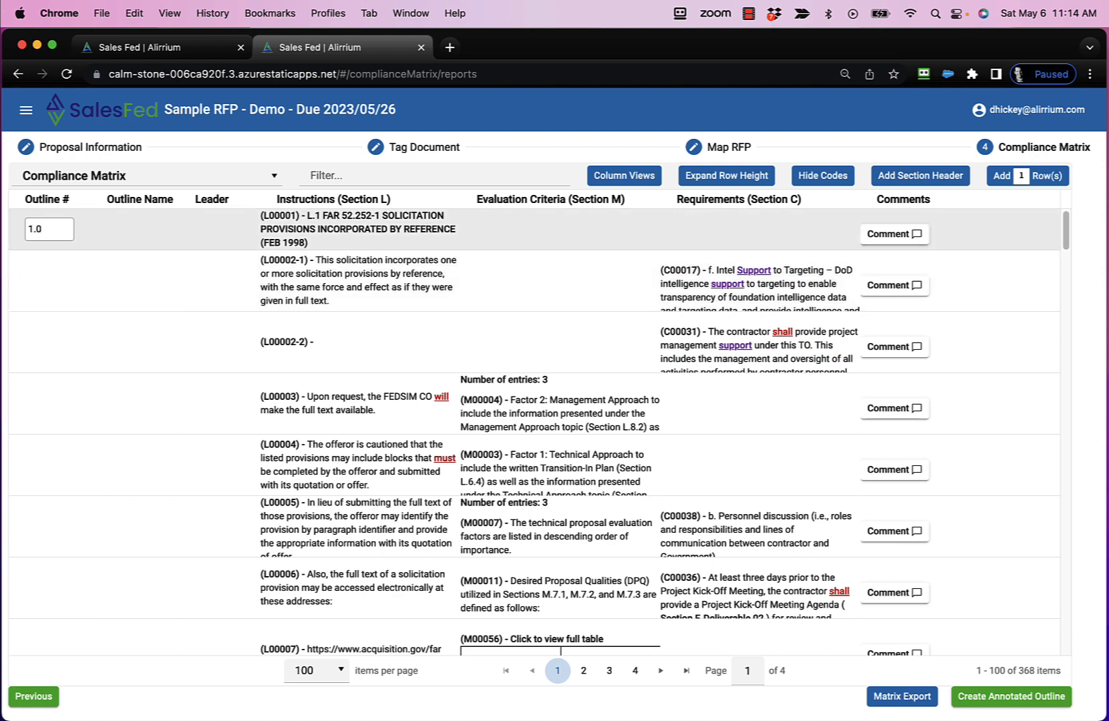
left_click(50, 282)
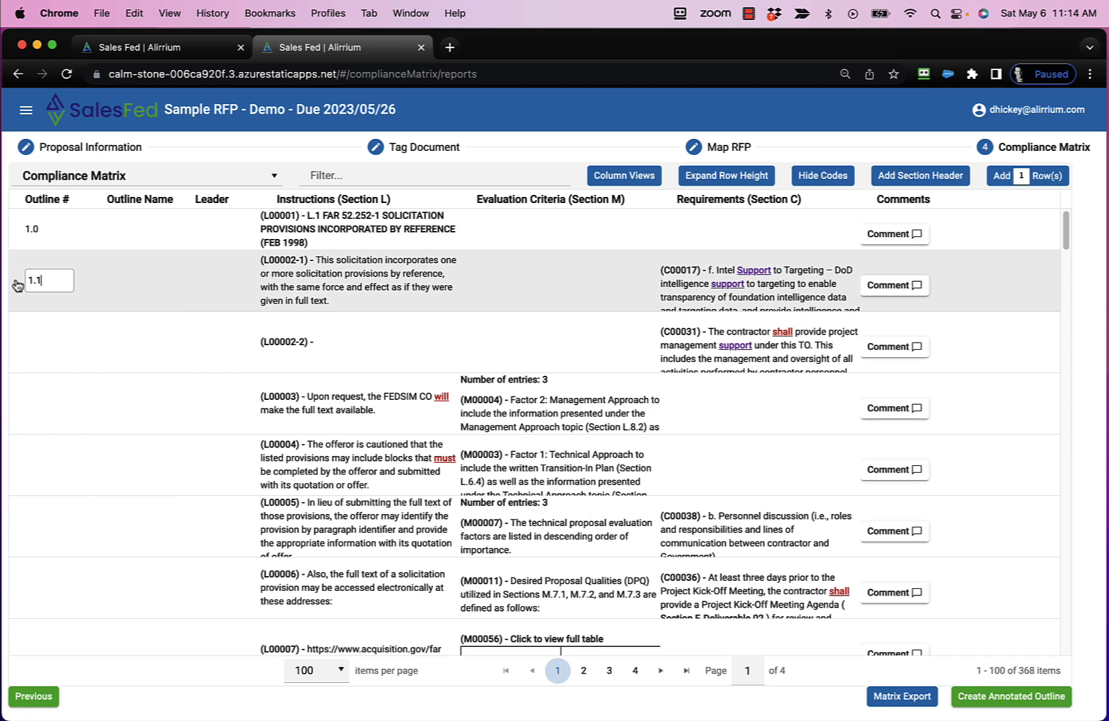
type("1.1")
left_click(37, 343)
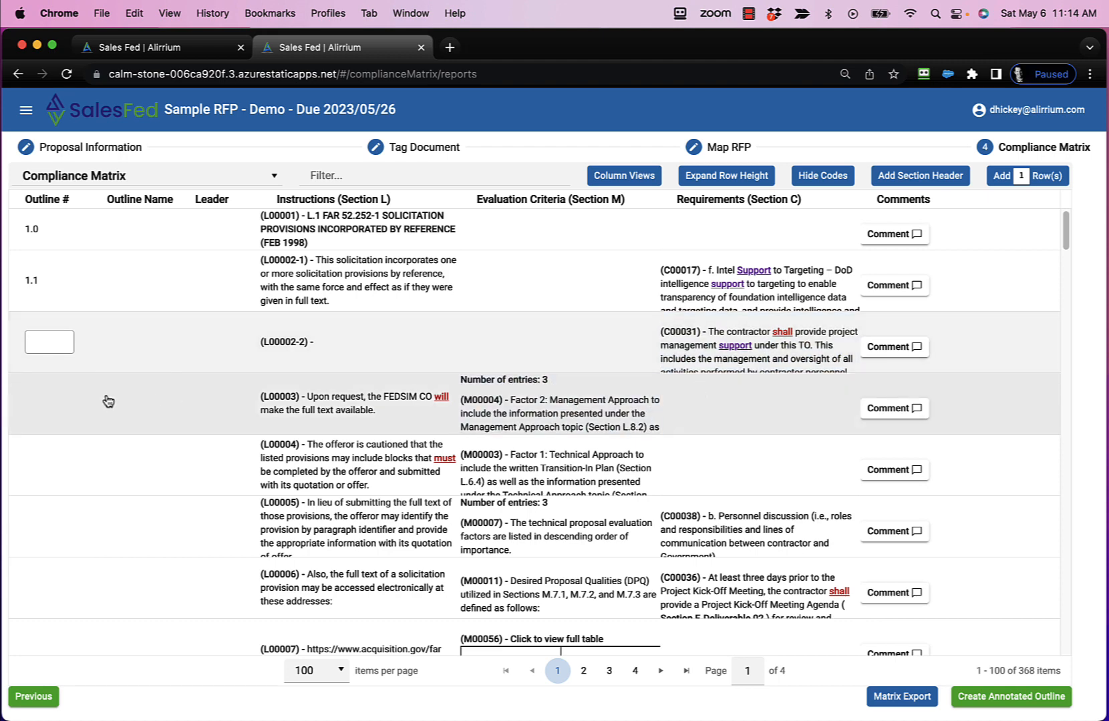
left_click(67, 413)
type("1.2")
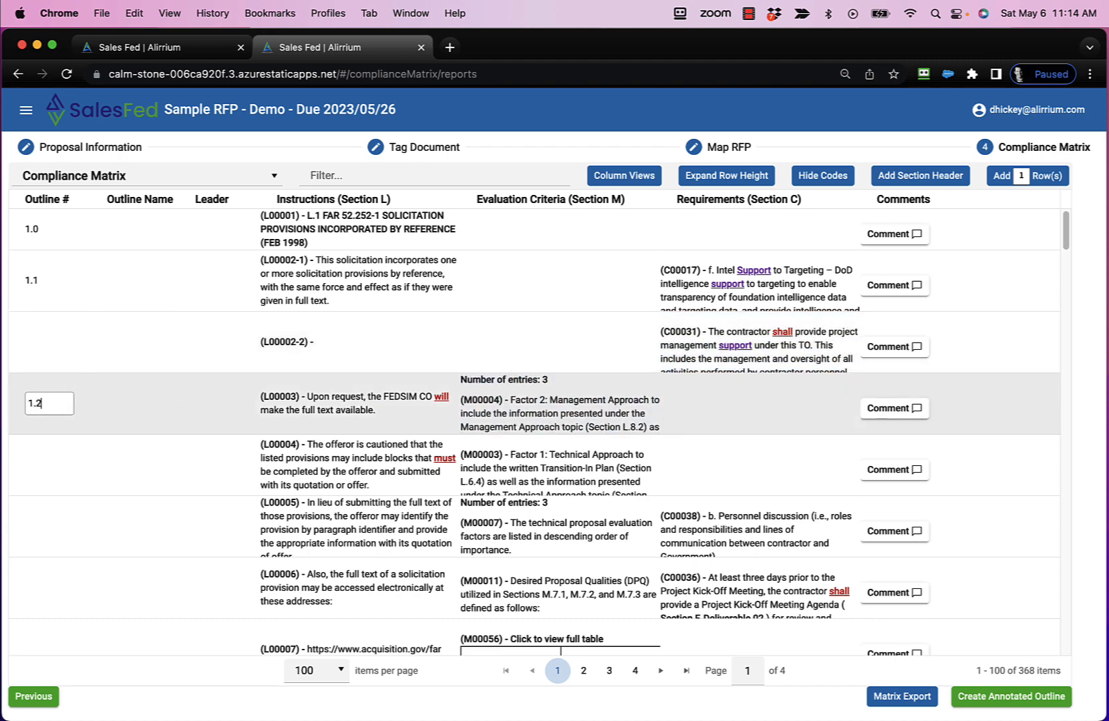
left_click(471, 362)
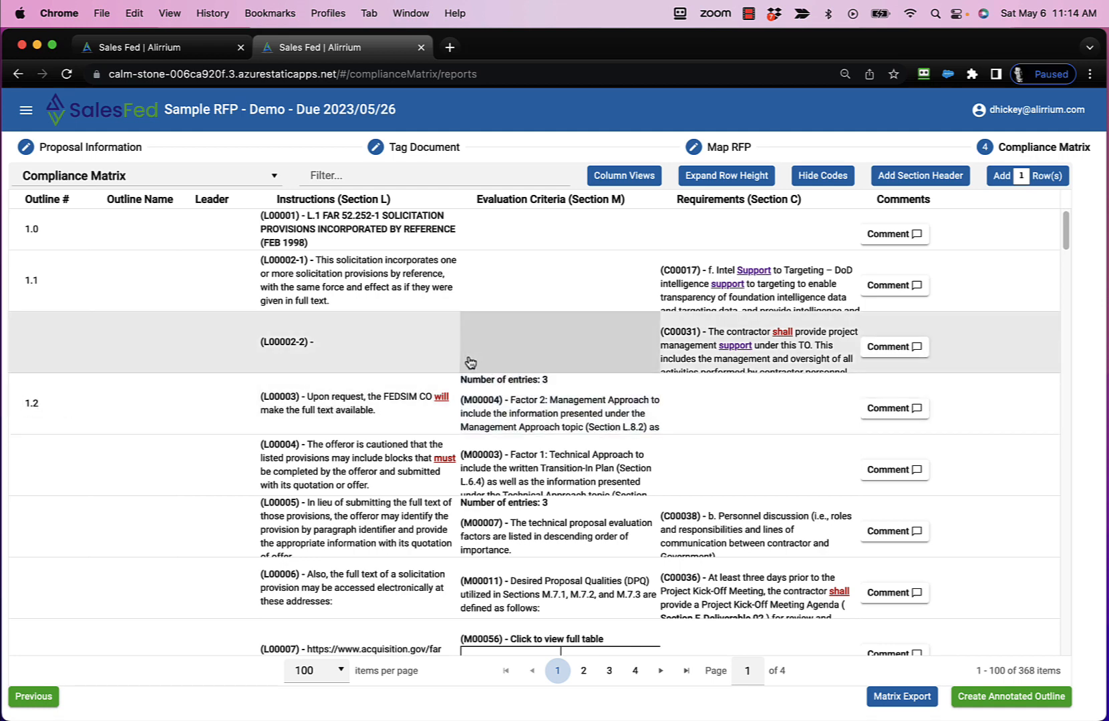
triple_click(370, 350)
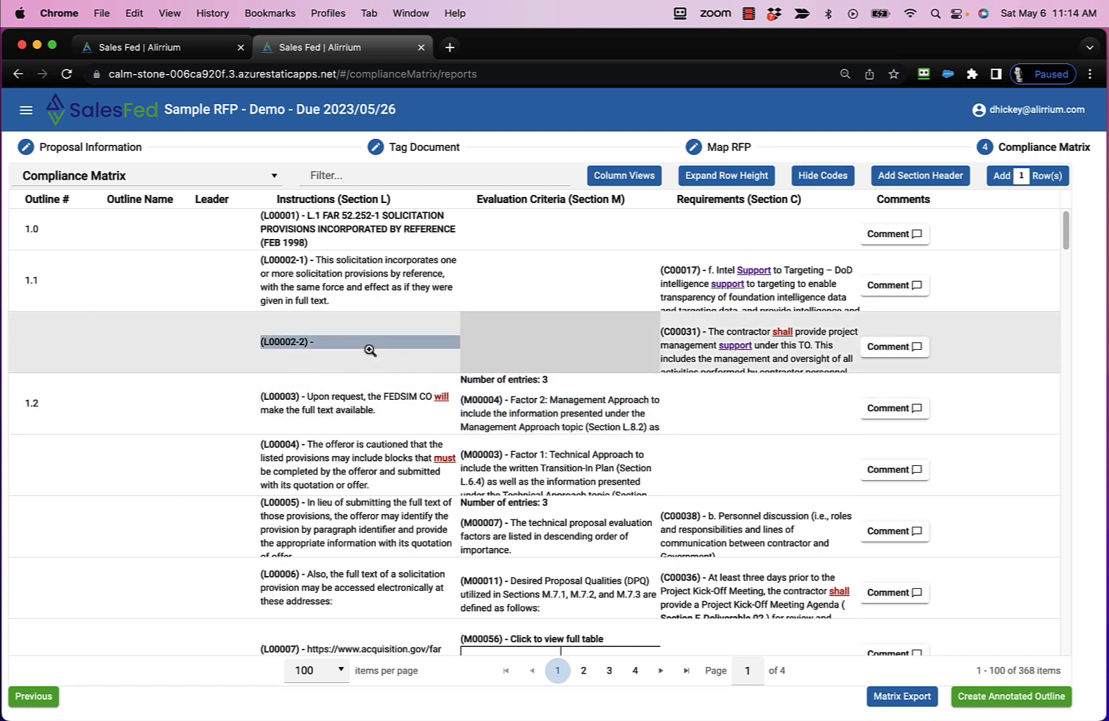
left_click(370, 354)
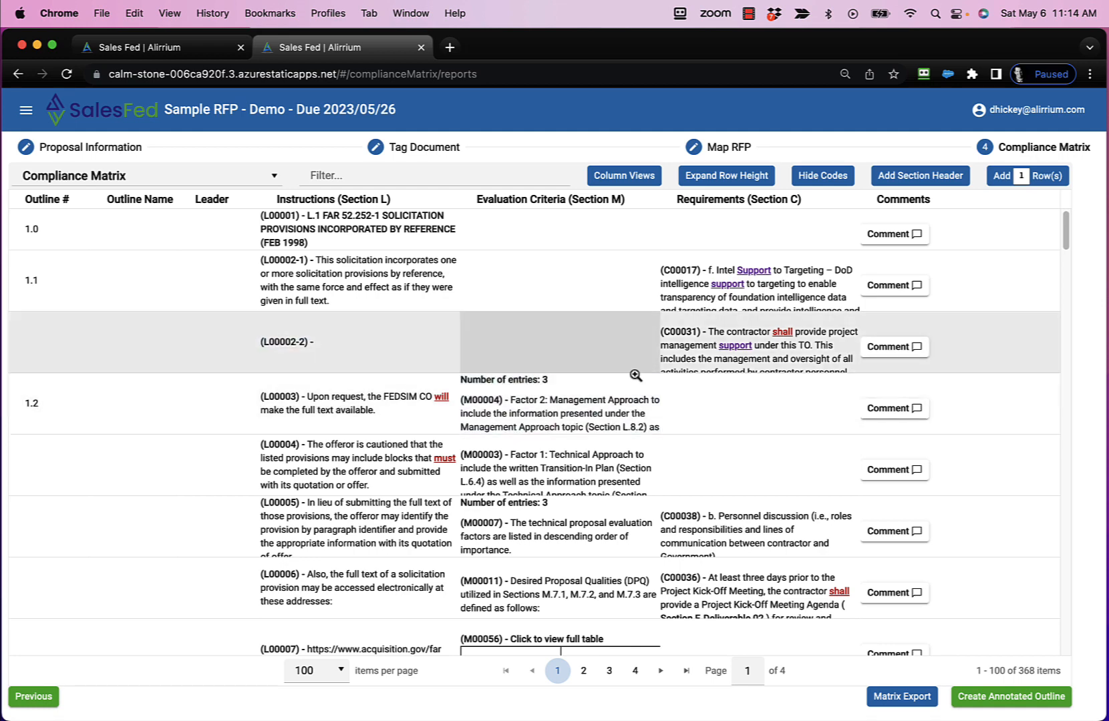
triple_click(382, 279)
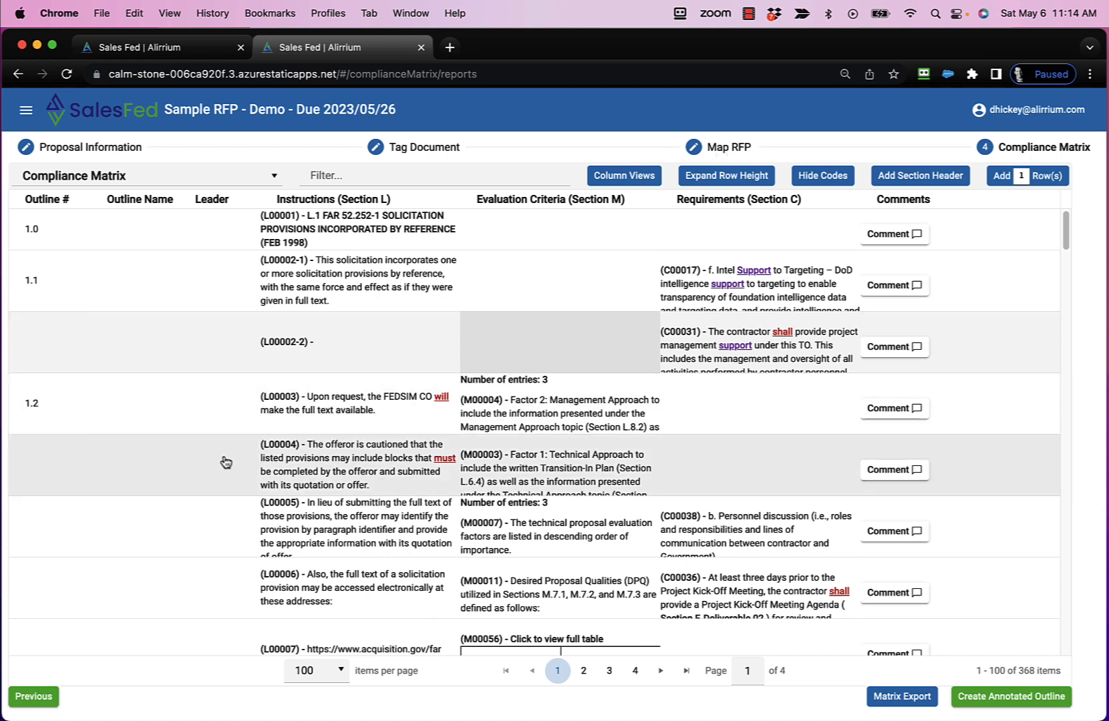
- Return to the RFP mapping stage and append "Add Content" to the end of evaluation criterion M00027
left_click(721, 152)
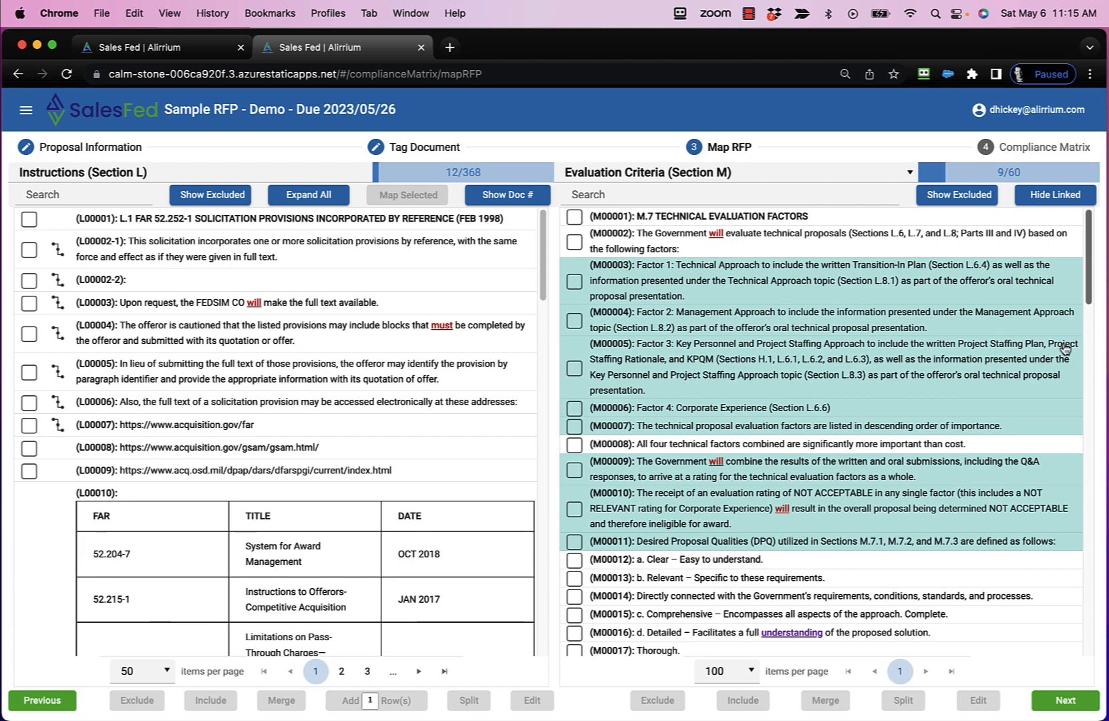
left_click_drag(1091, 270, 1076, 367)
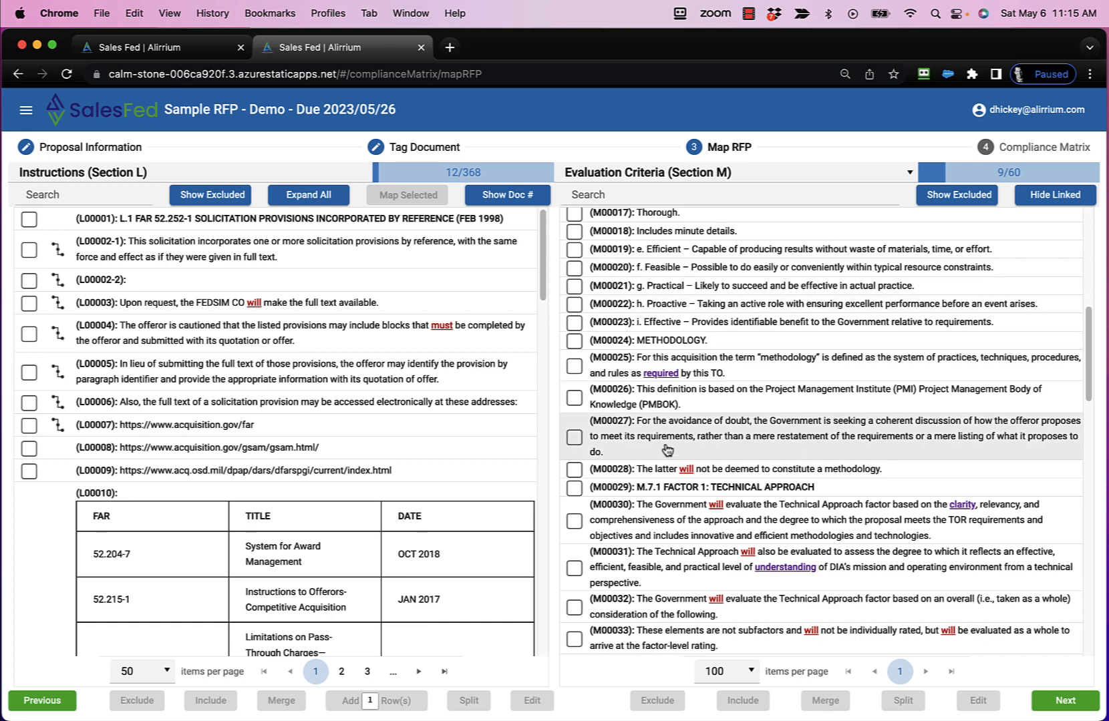
left_click(574, 442)
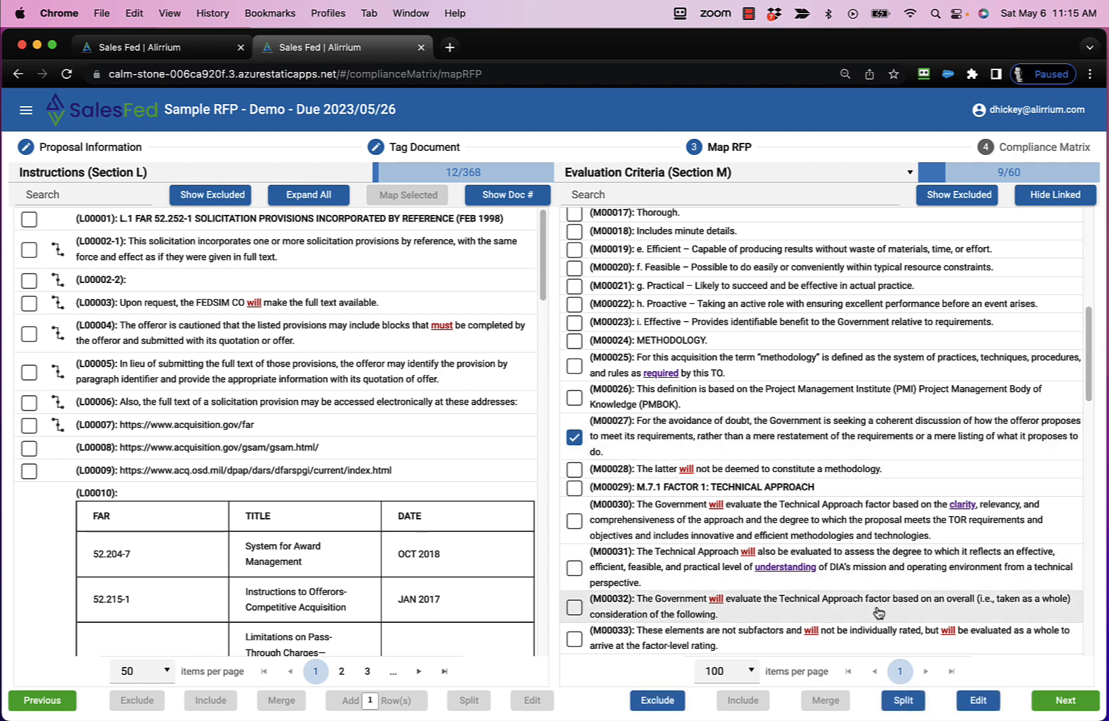
left_click(978, 701)
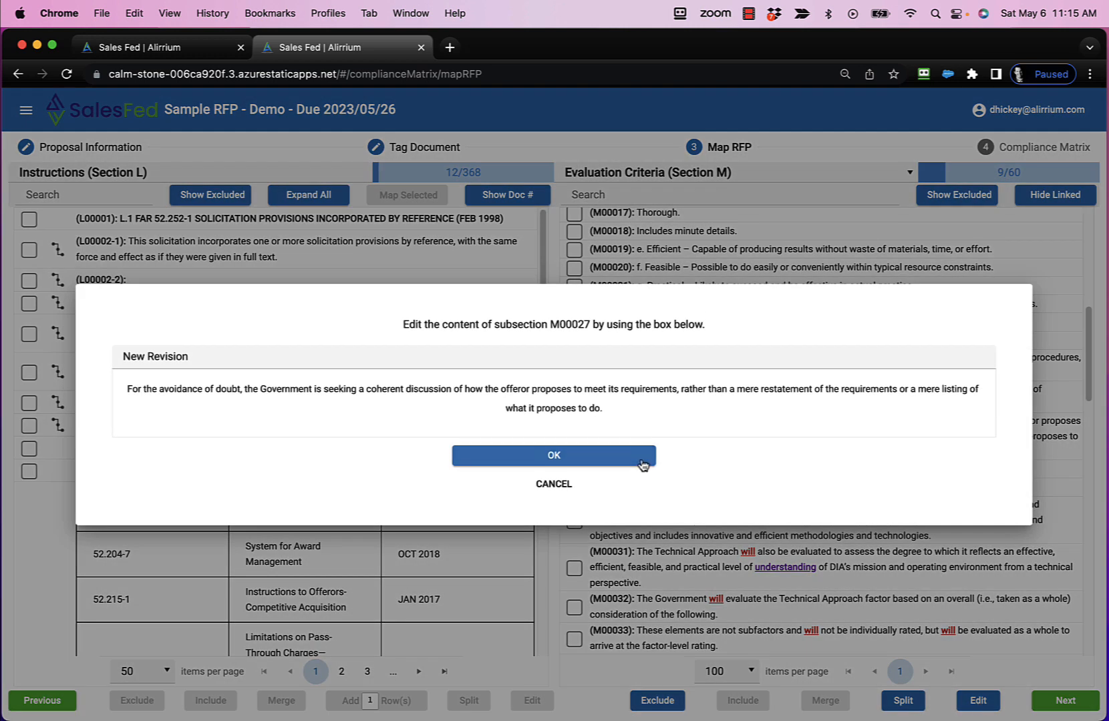
left_click(639, 416)
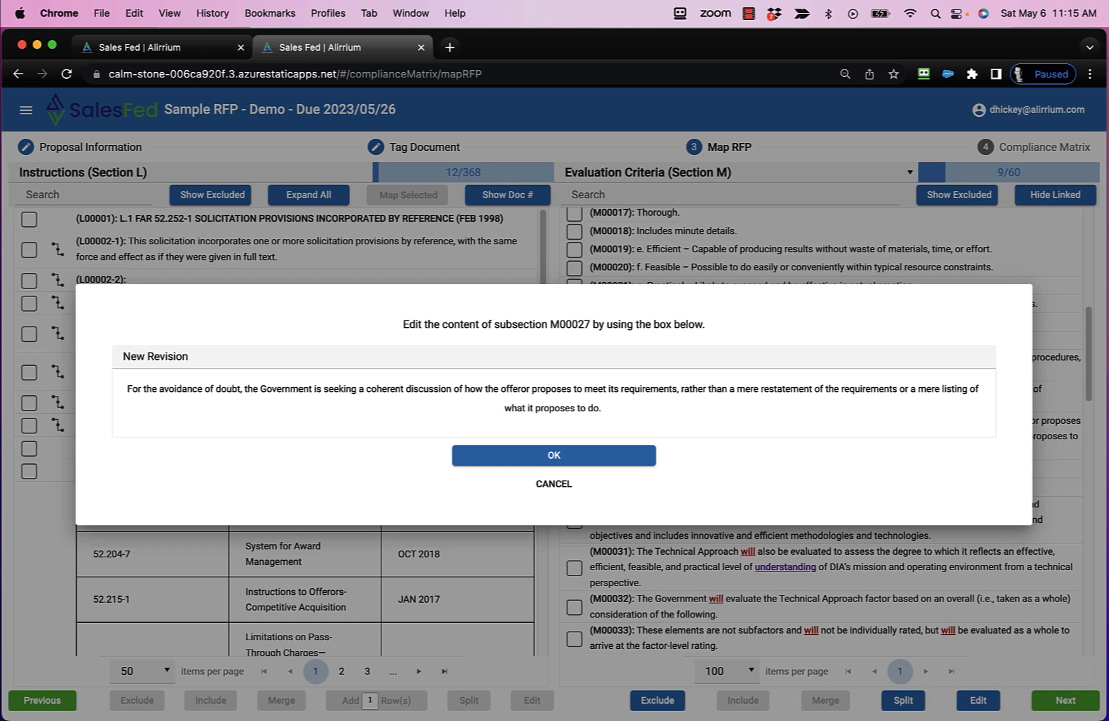
type("Add ")
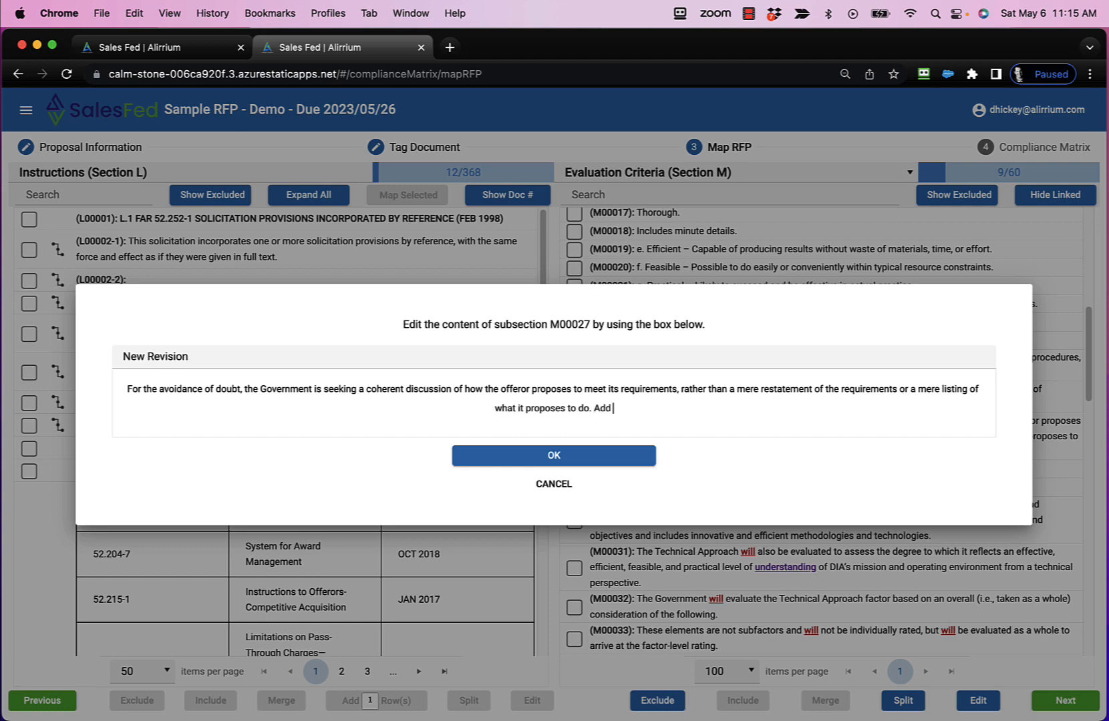
type("Content")
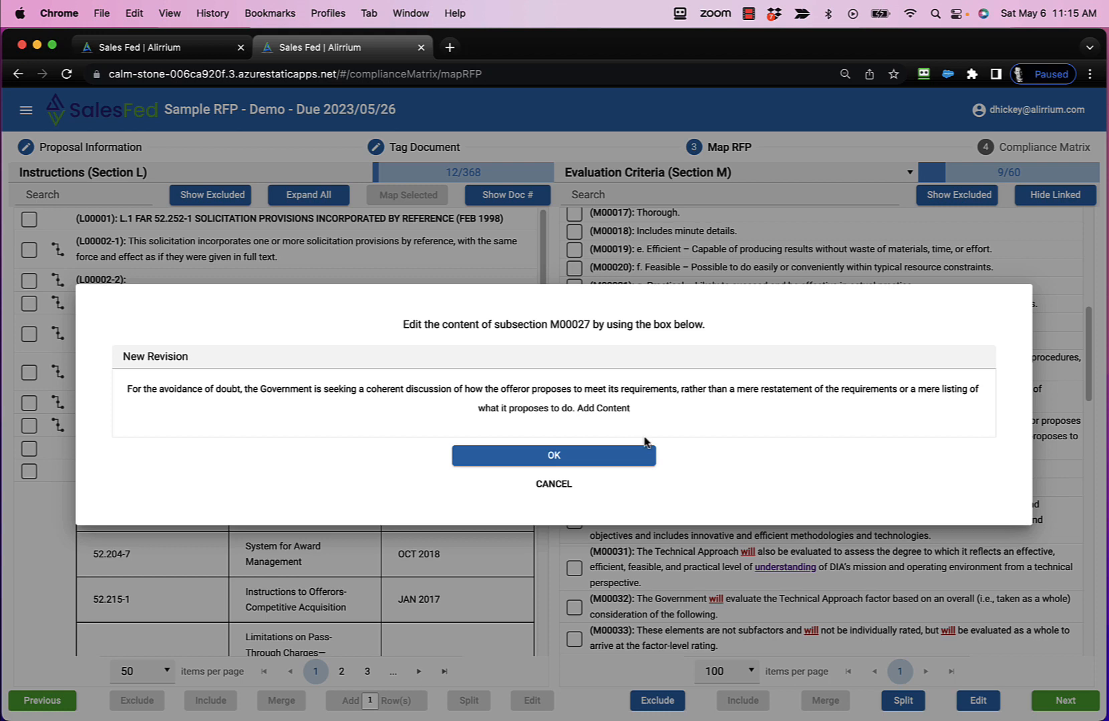
left_click(607, 461)
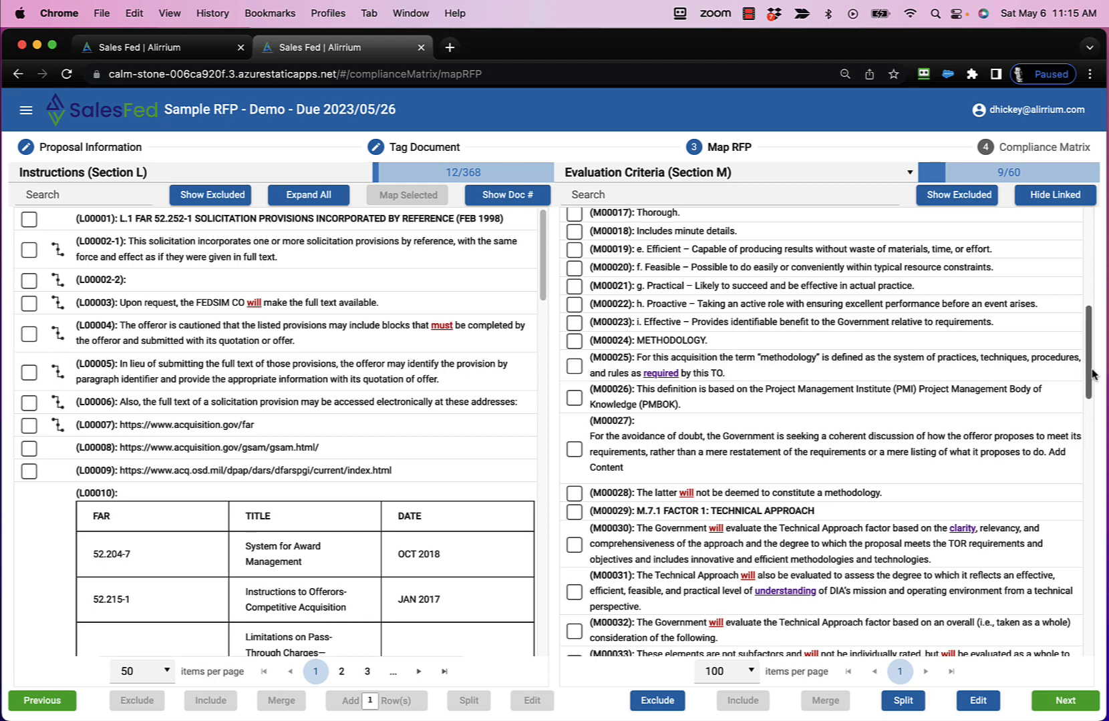
- Hide the already linked evaluation criteria, and map M00030 to instruction L00008 and M00031 to instruction L00007
left_click_drag(1089, 376, 1083, 219)
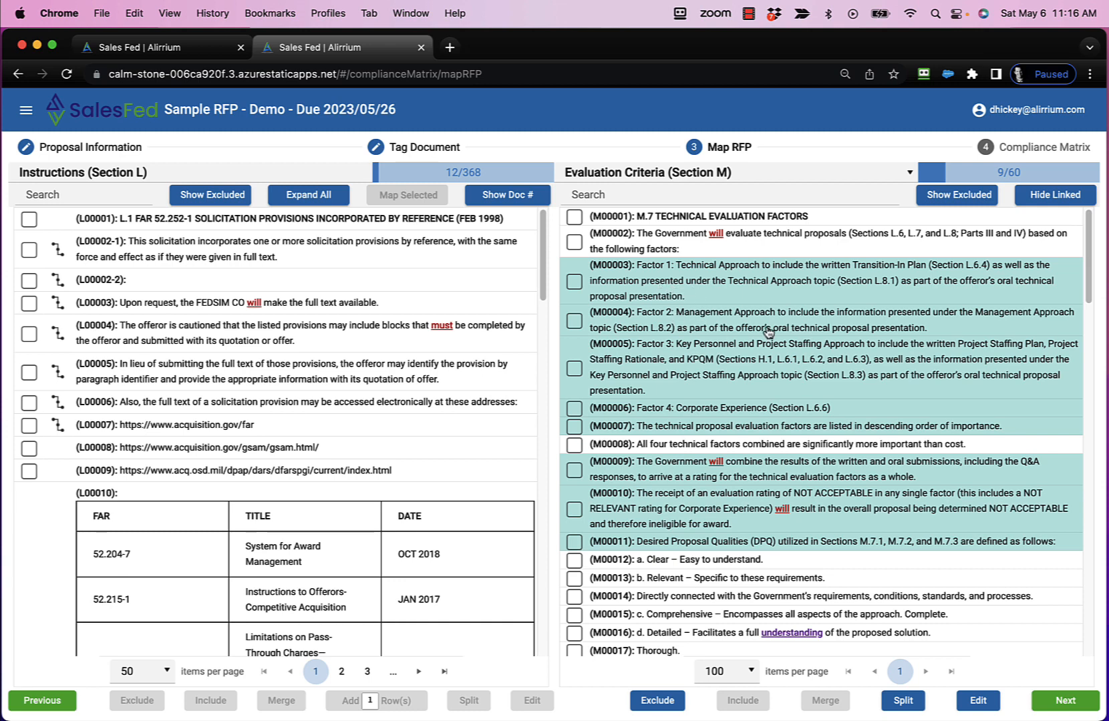
left_click(1048, 195)
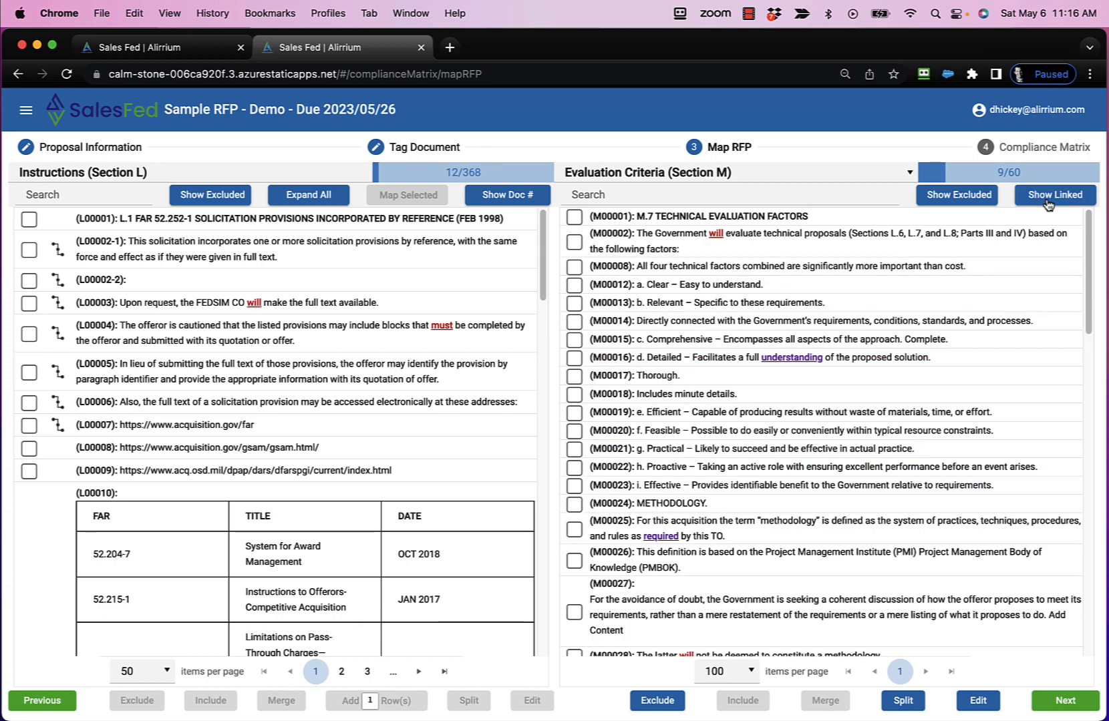
left_click_drag(1096, 274, 1071, 381)
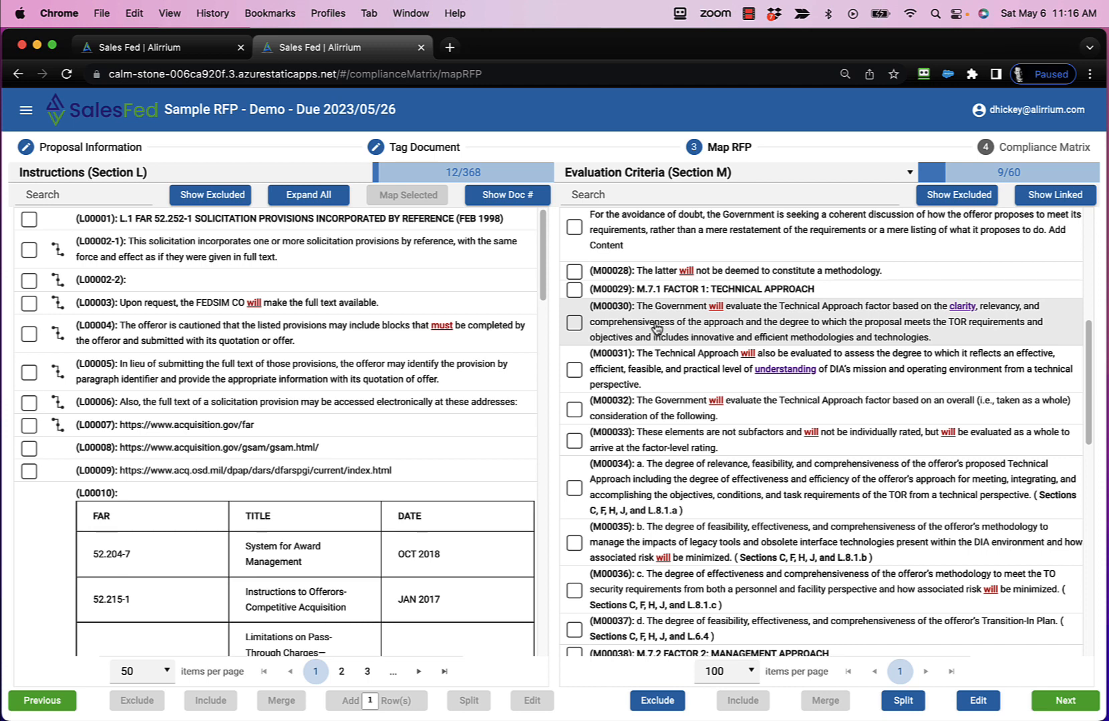
left_click_drag(657, 327, 352, 457)
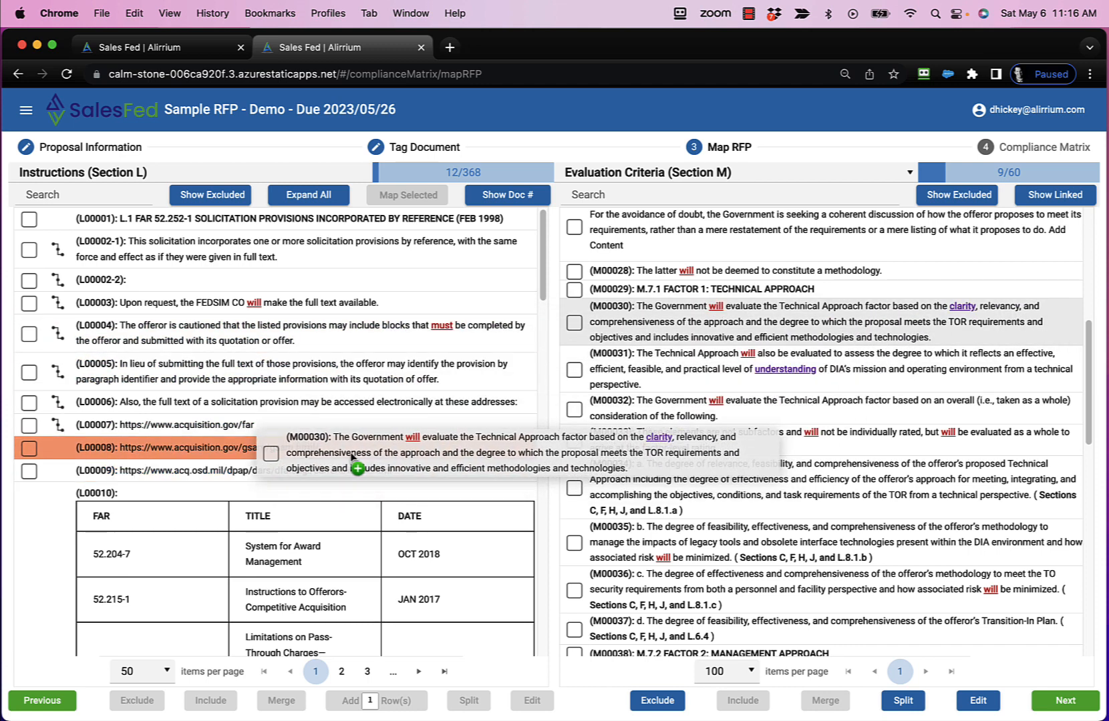
left_click_drag(352, 456, 354, 454)
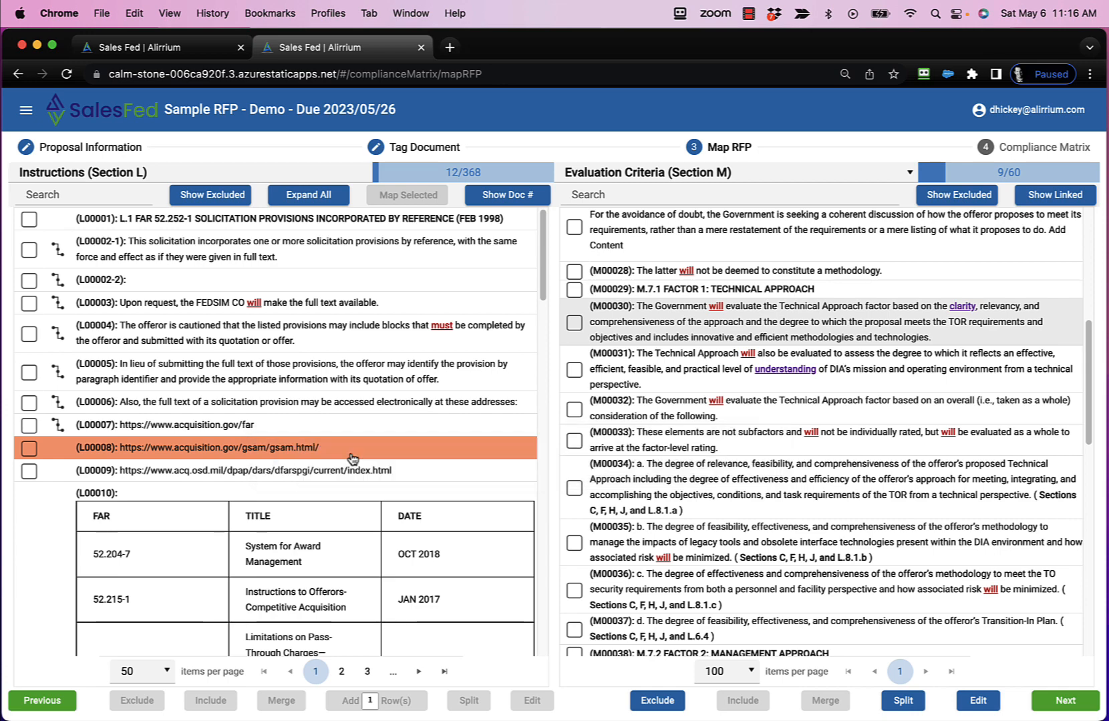
left_click_drag(724, 324, 507, 425)
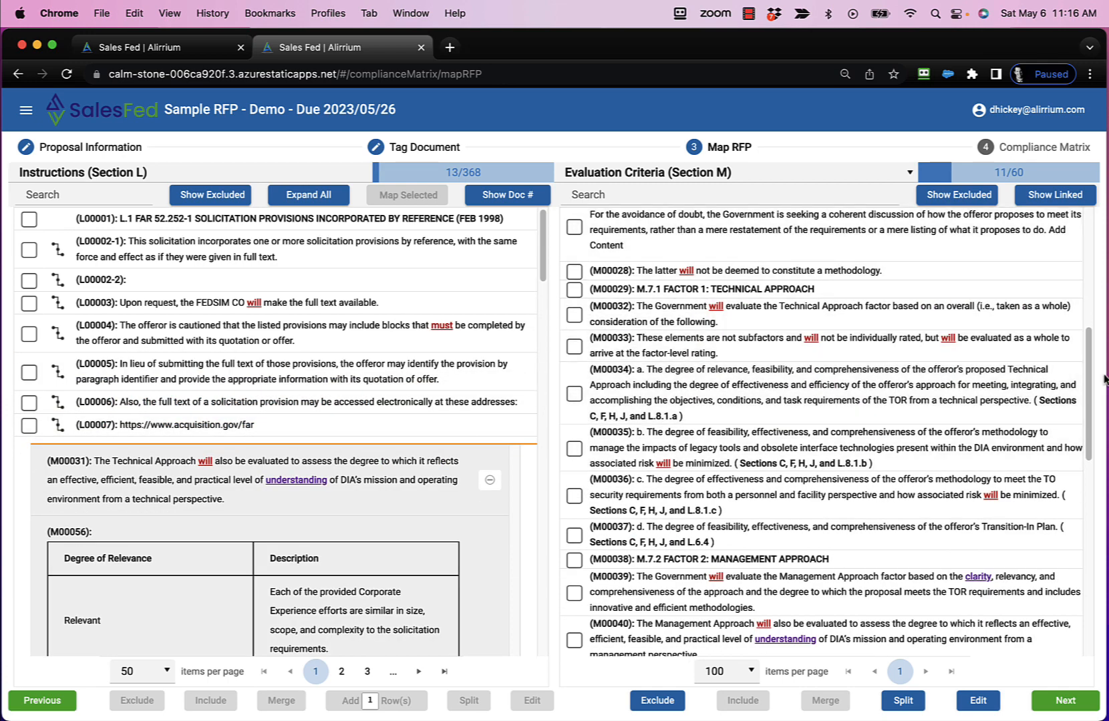
left_click_drag(1088, 369, 1089, 563)
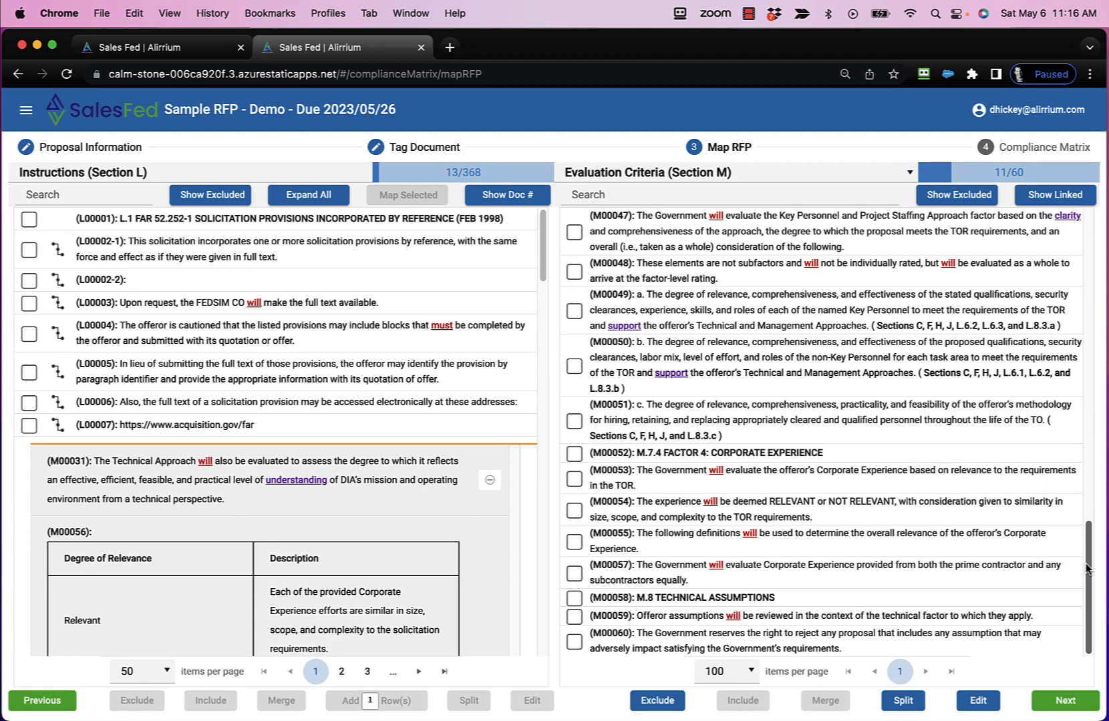
- Map evaluation criterion M00050 to instruction L00018
scroll(409, 387, "down", 3)
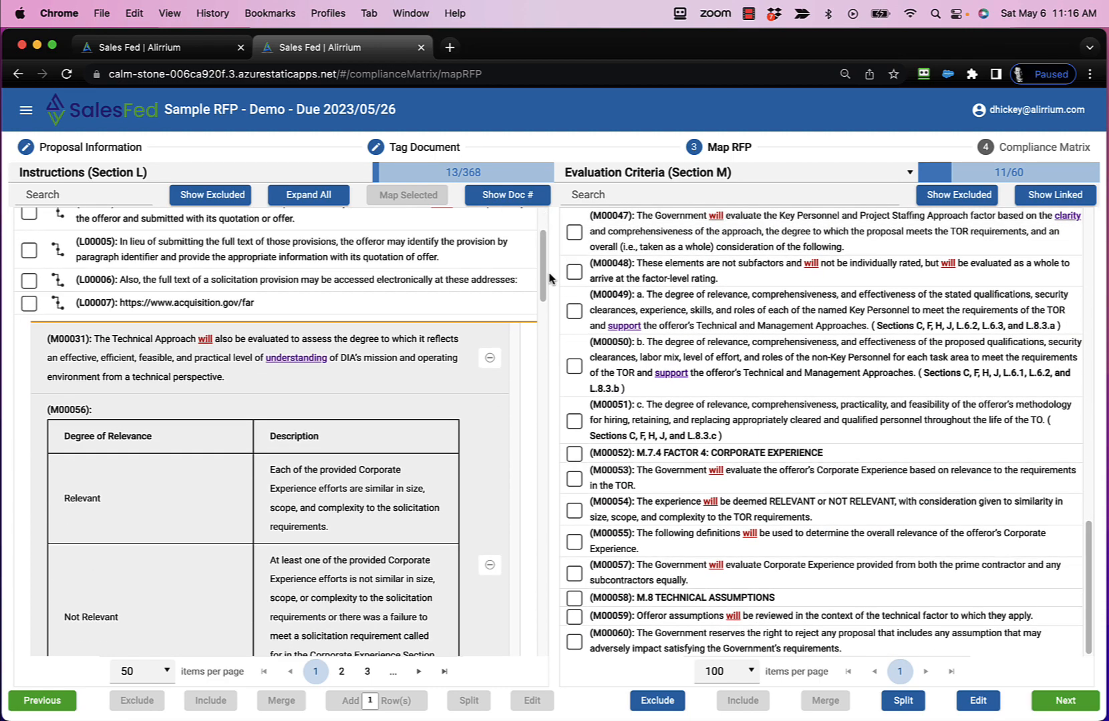
left_click_drag(543, 281, 542, 490)
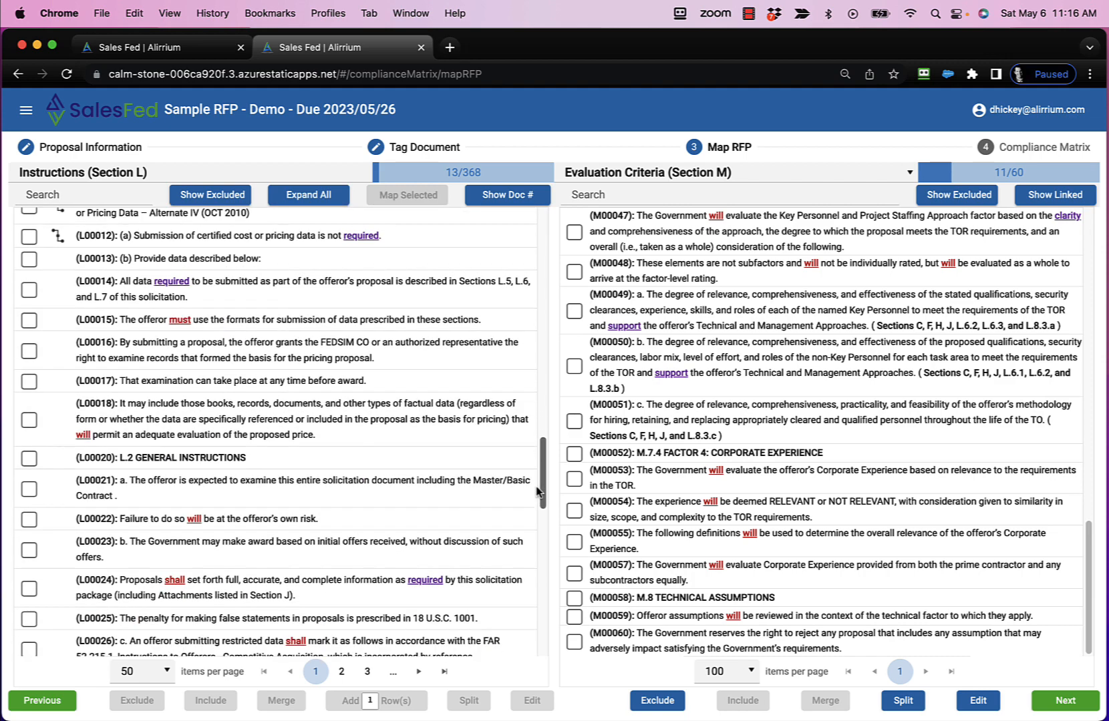
left_click_drag(738, 364, 422, 426)
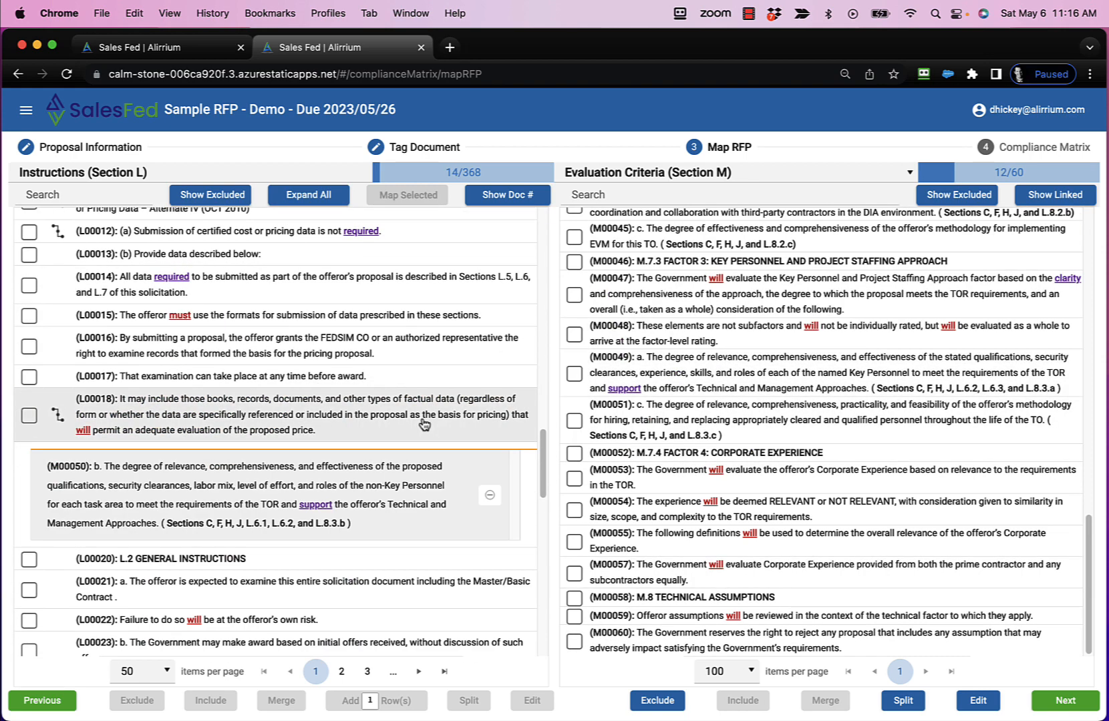
- Show the already linked evaluation criteria again and return both lists to their first items
left_click(1057, 195)
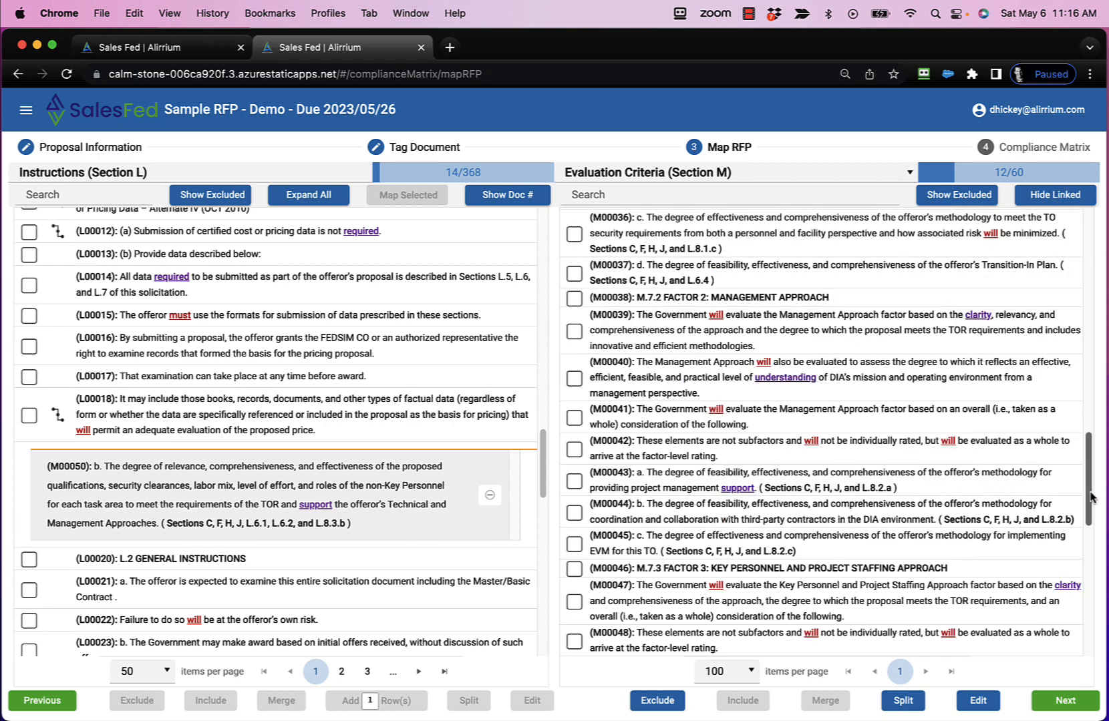
left_click_drag(1088, 492, 1098, 253)
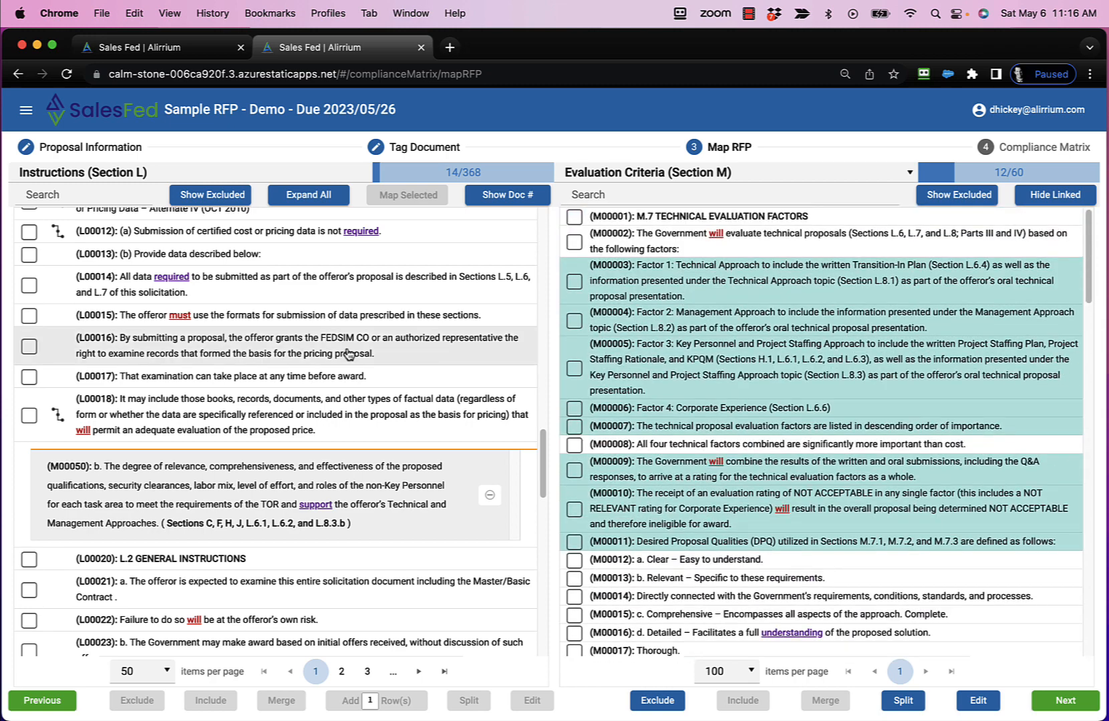
scroll(310, 364, "up", 10)
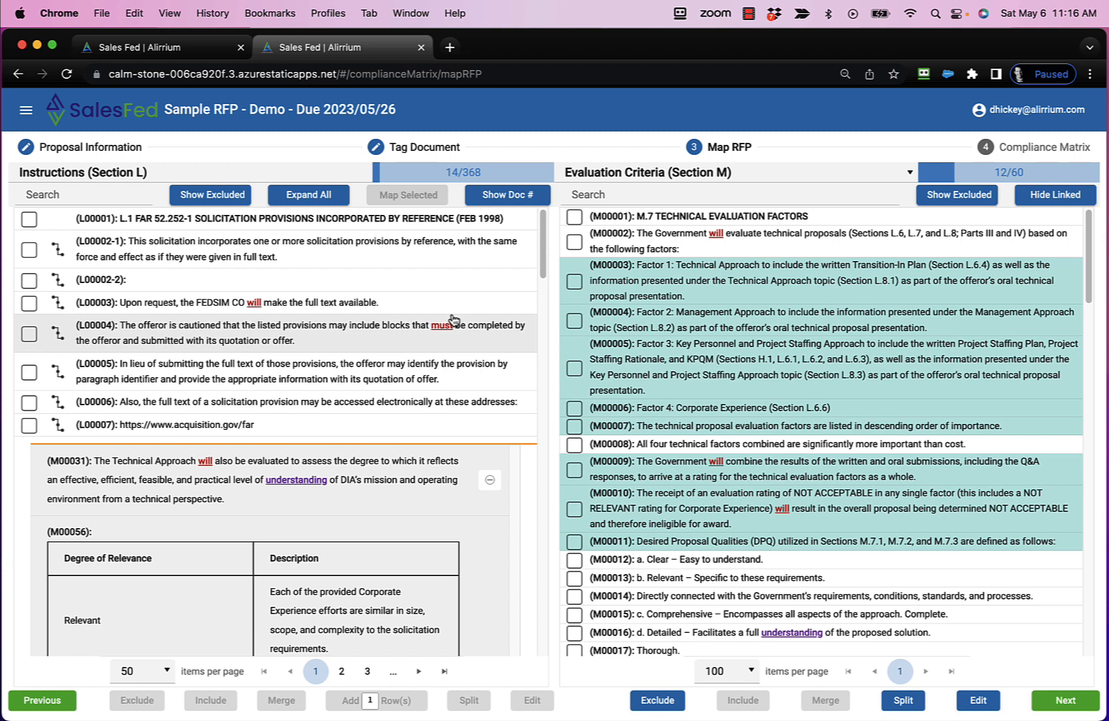
- Show the source document numbers beside the mapped items, check them against the Tag Document stage, and return to Map RFP
left_click(501, 195)
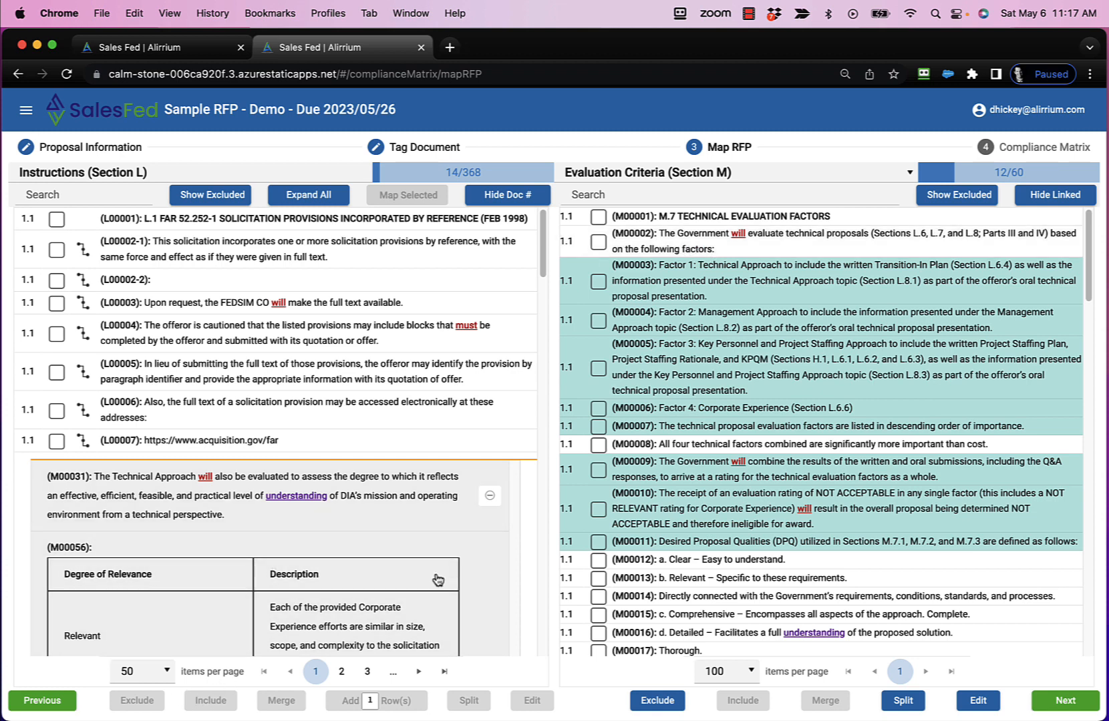
mouse_move(1093, 278)
left_mouse_down()
mouse_move(1090, 425)
mouse_move(1090, 268)
left_mouse_up()
left_click(410, 151)
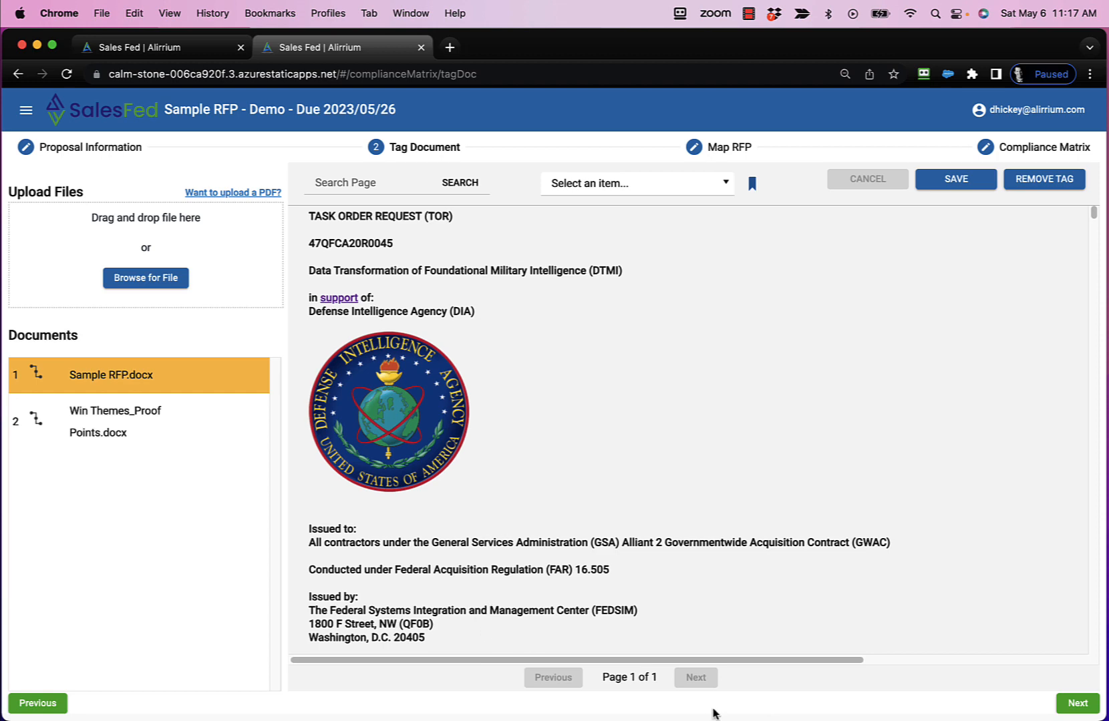
left_click(730, 148)
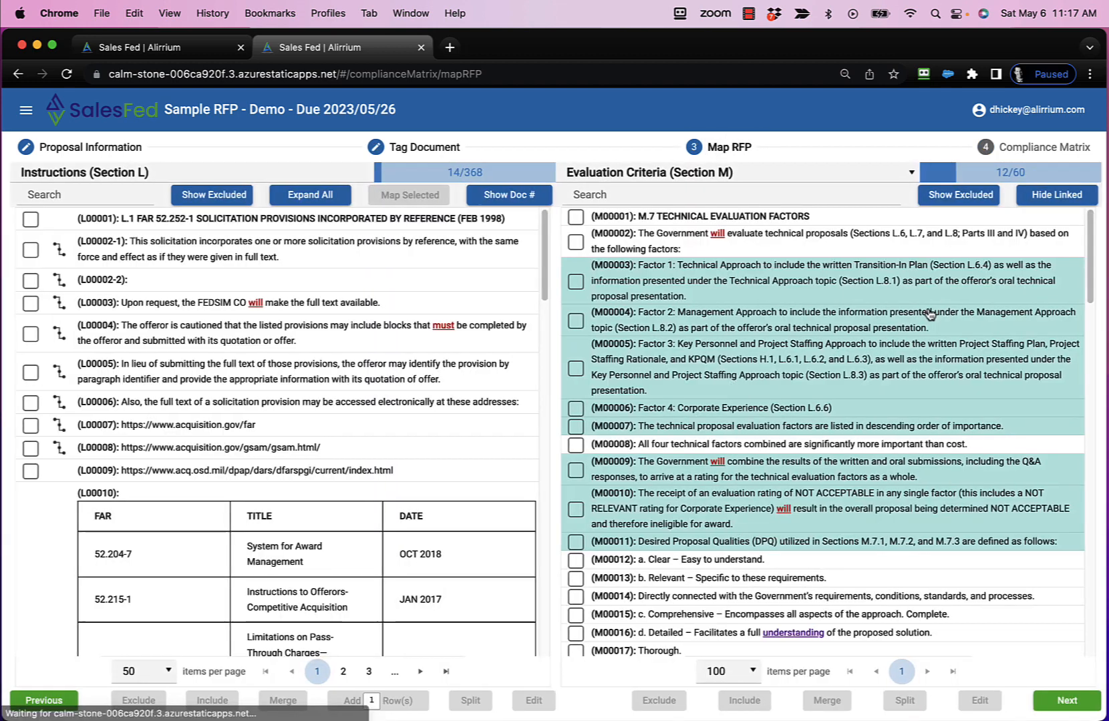
- Display the document numbers again, review them down the evaluation criteria list, and hide them
left_click(518, 195)
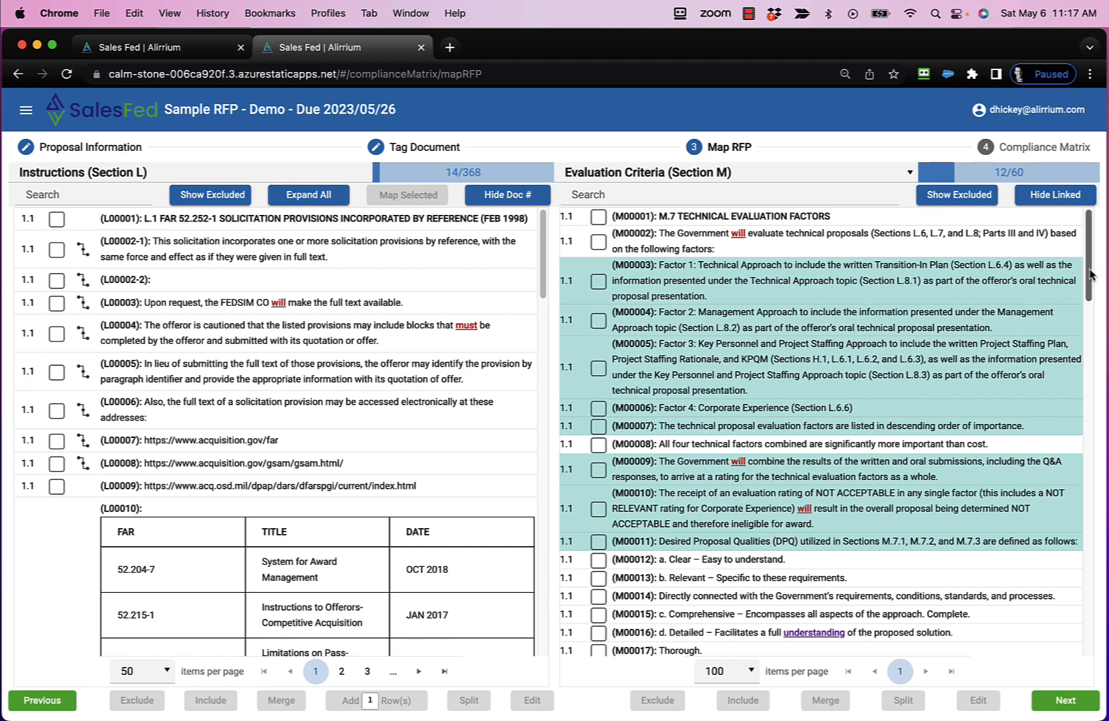
left_click_drag(1090, 270, 1101, 558)
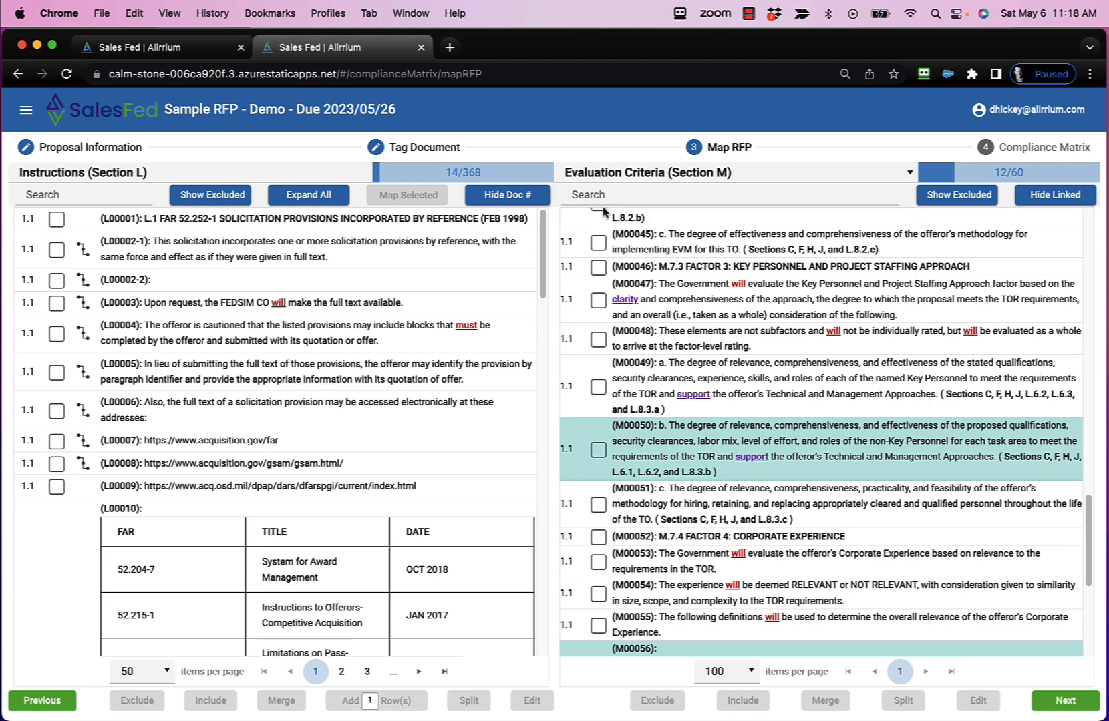
left_click(521, 199)
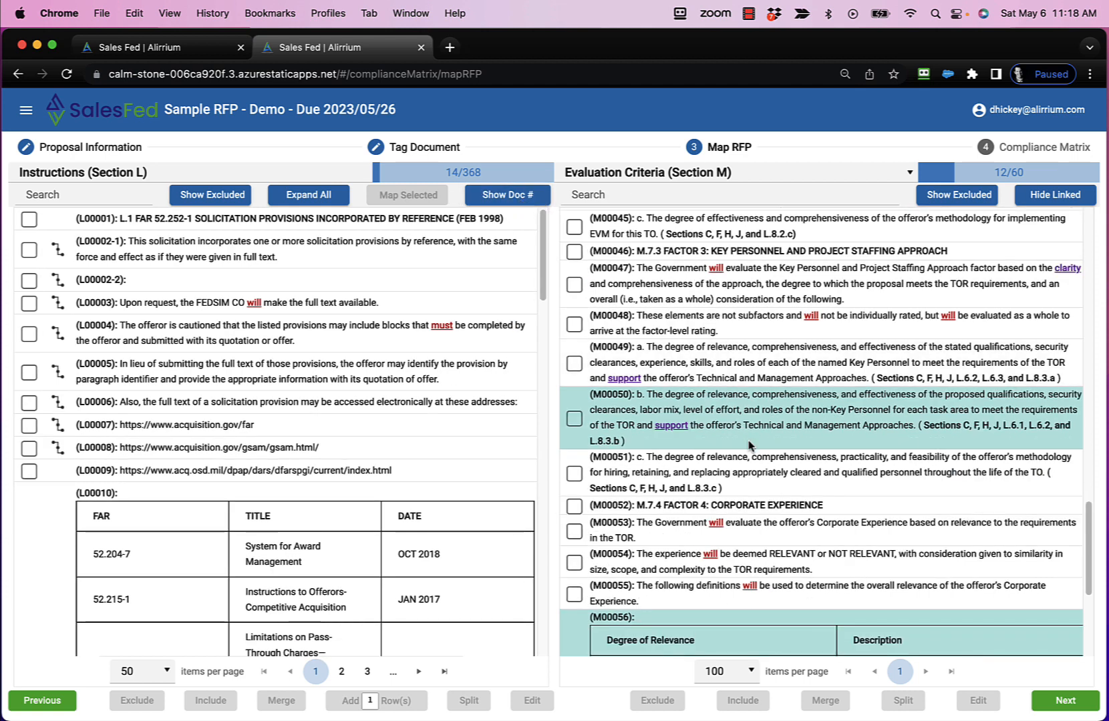
left_click_drag(1090, 557, 1090, 228)
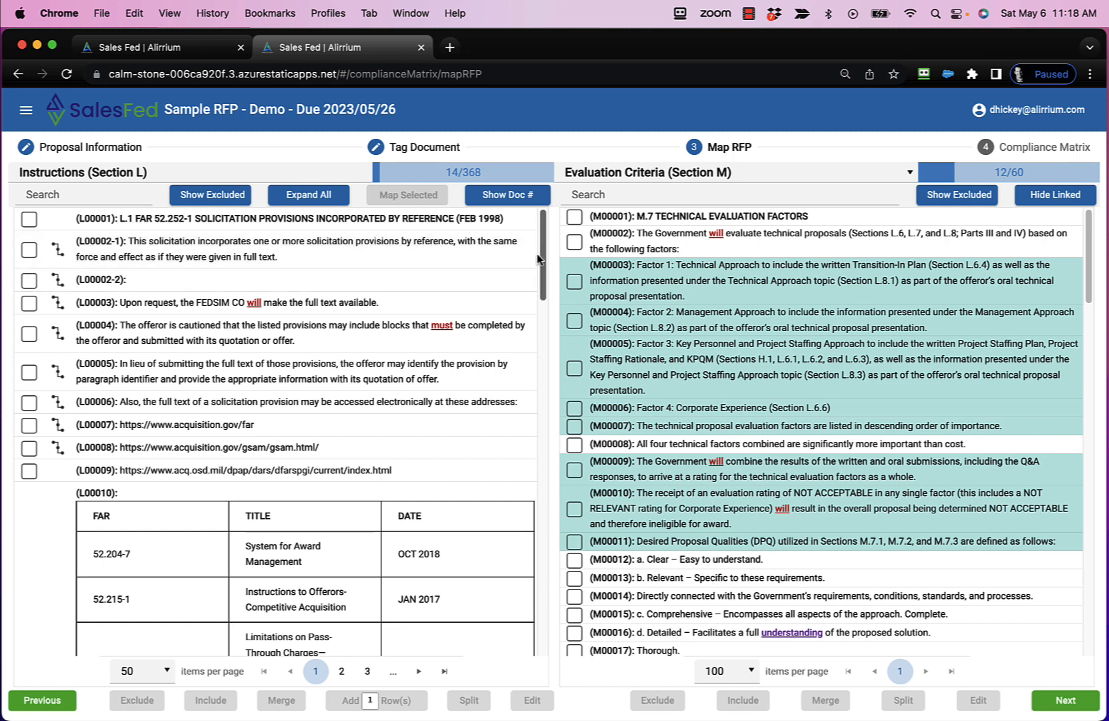
- View the items linked to instructions L00002-2 and L00002-1, then expand and collapse the linked items of all instructions
scroll(540, 259, "down", 3)
scroll(540, 259, "up", 3)
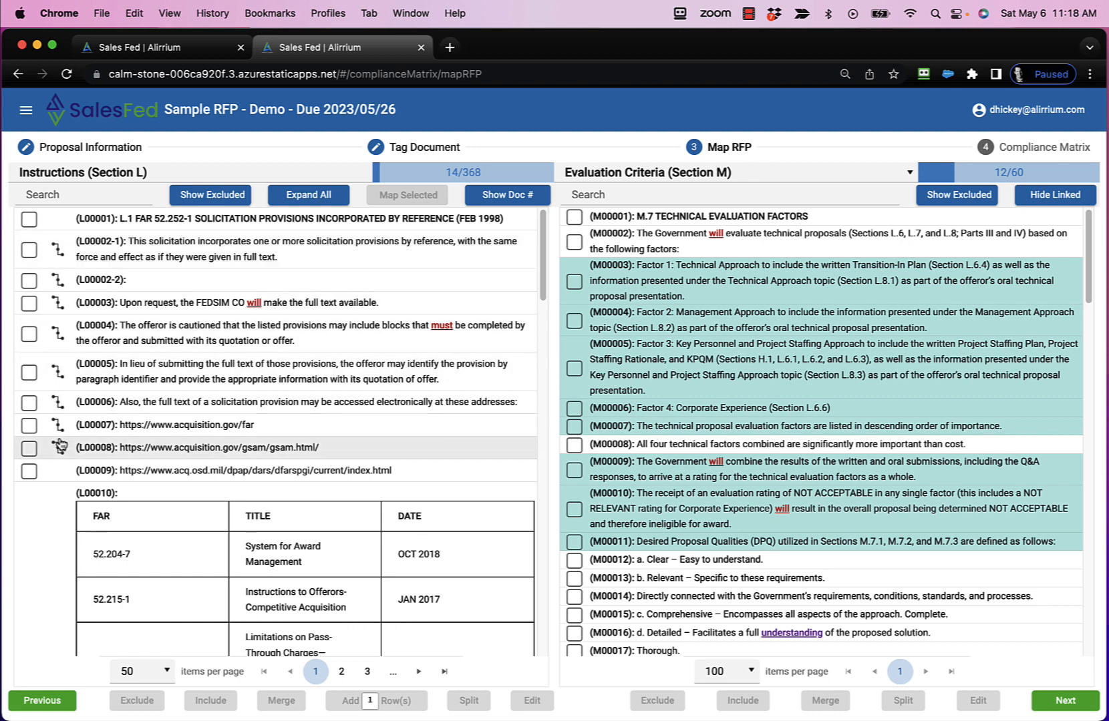
left_click(58, 282)
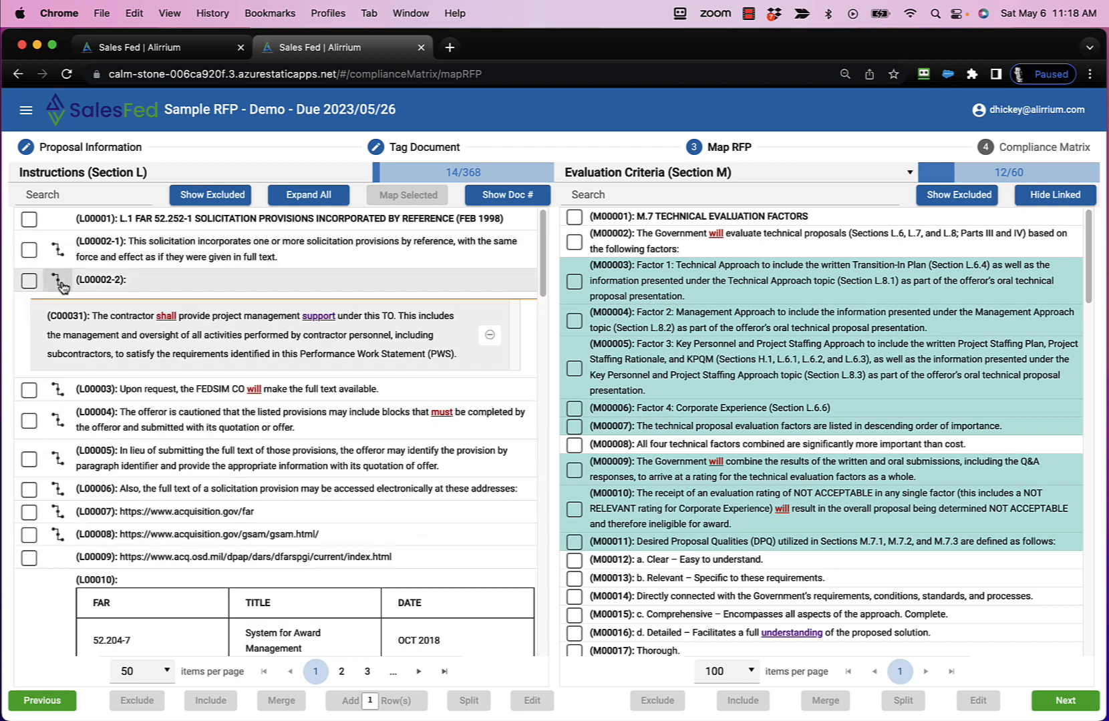
left_click(57, 251)
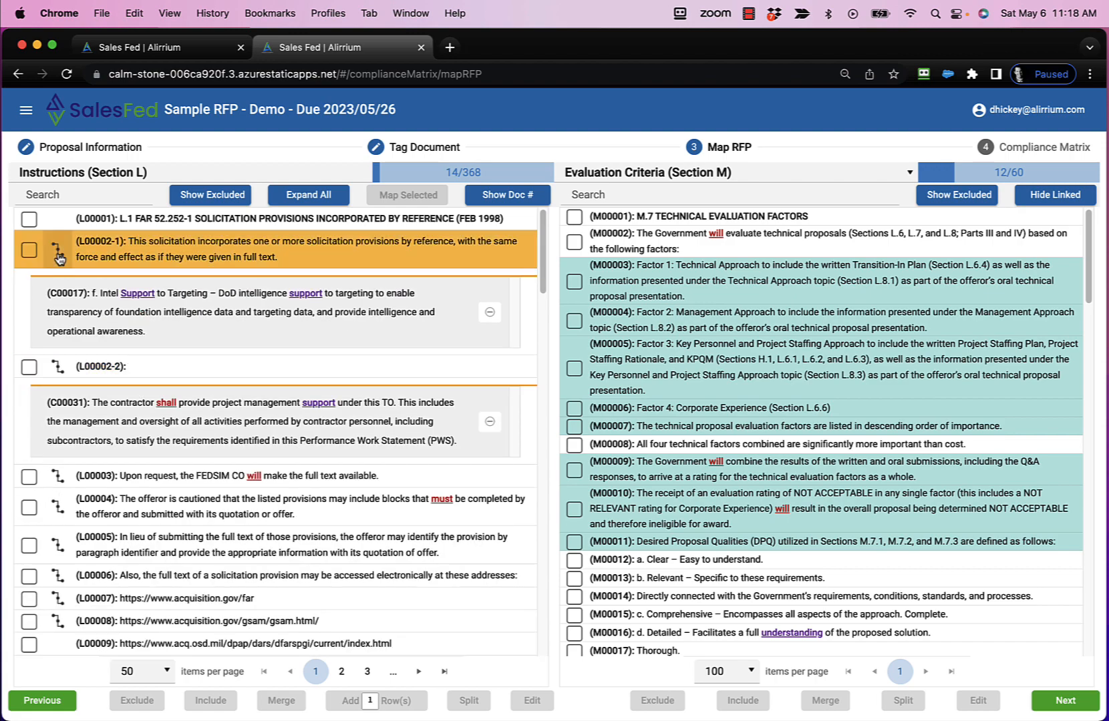
left_click(298, 197)
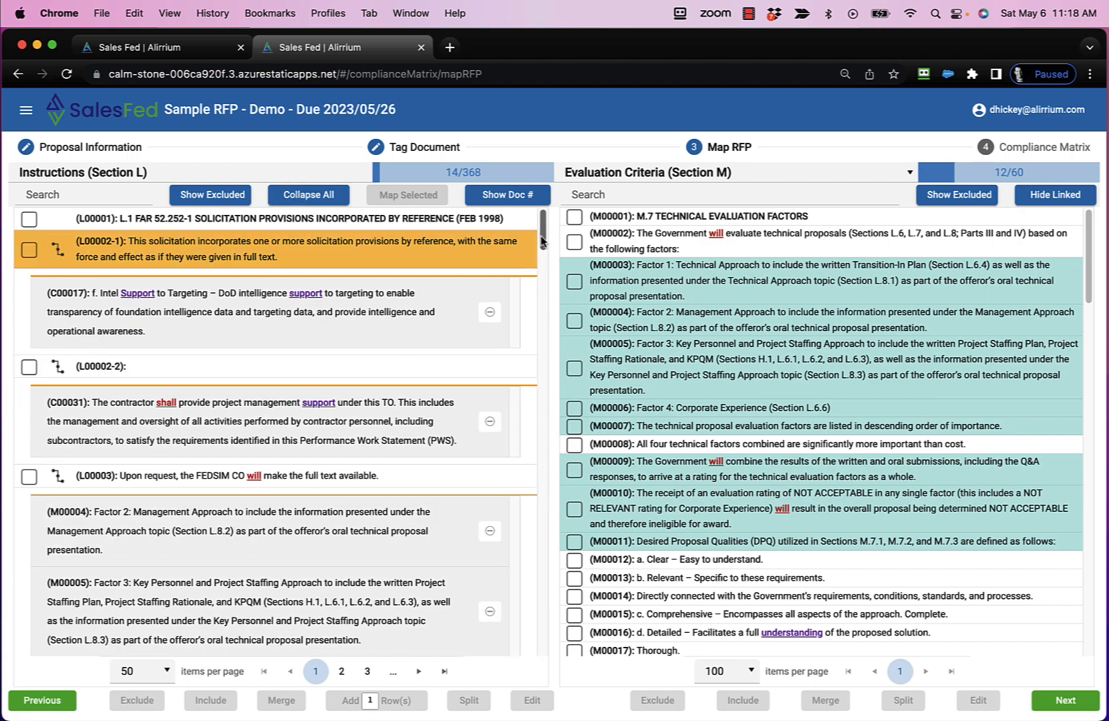
left_click_drag(542, 240, 534, 216)
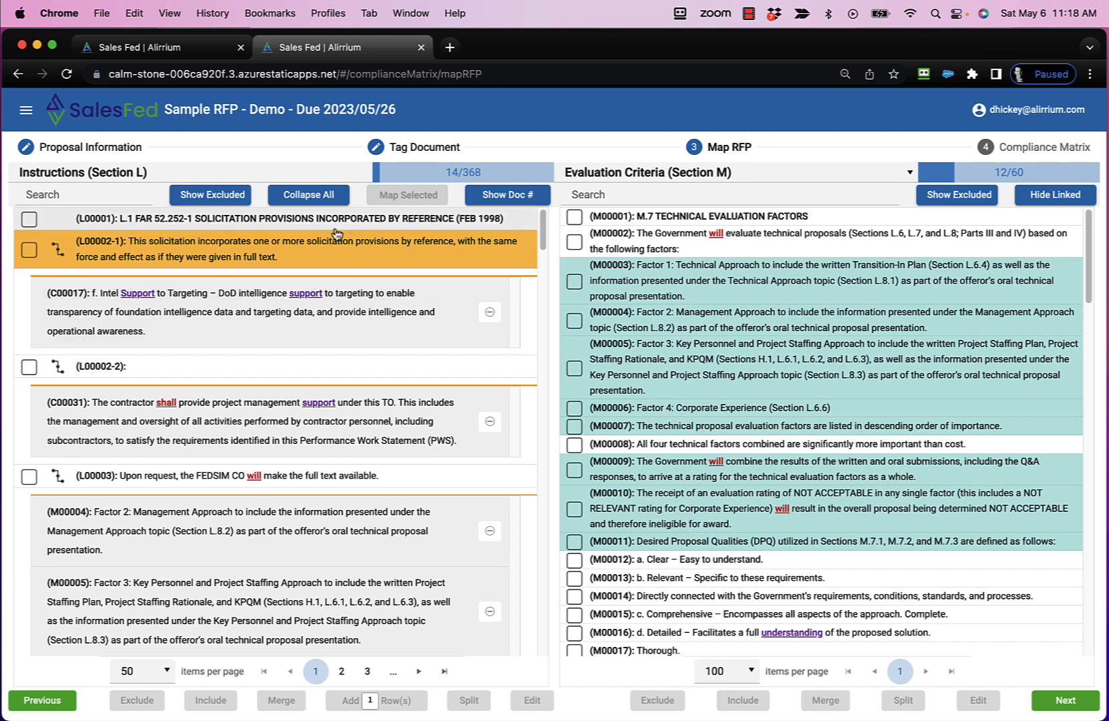
left_click(306, 196)
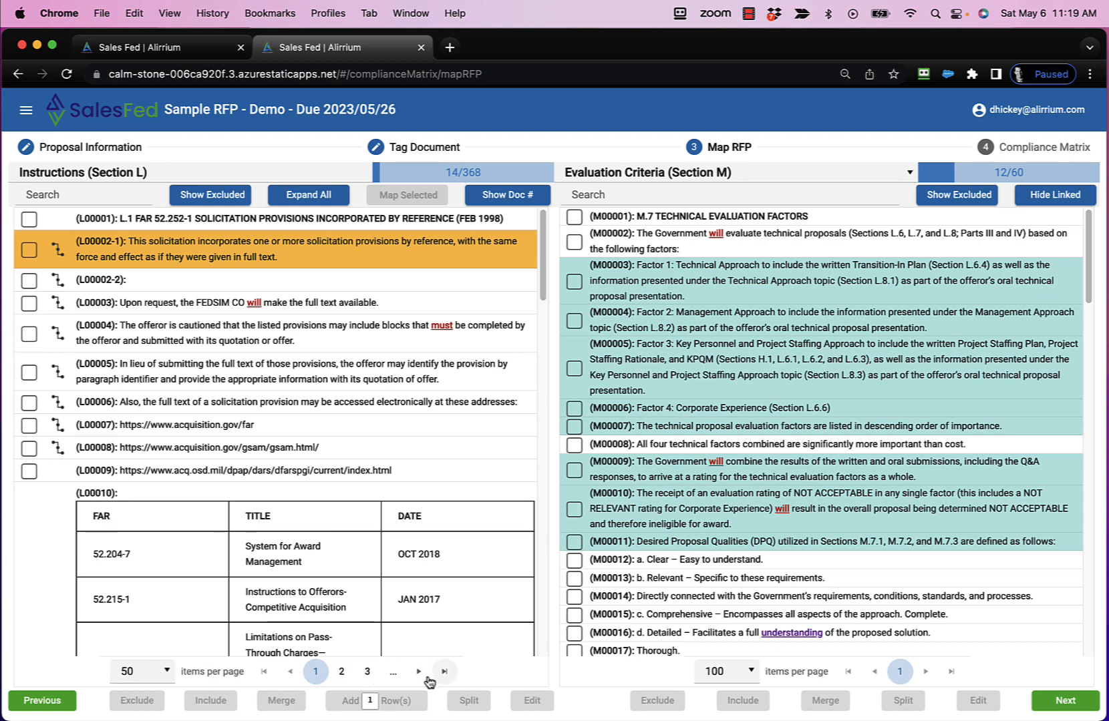
- Page through the Section L instructions to page 5
left_click(340, 680)
left_click(365, 676)
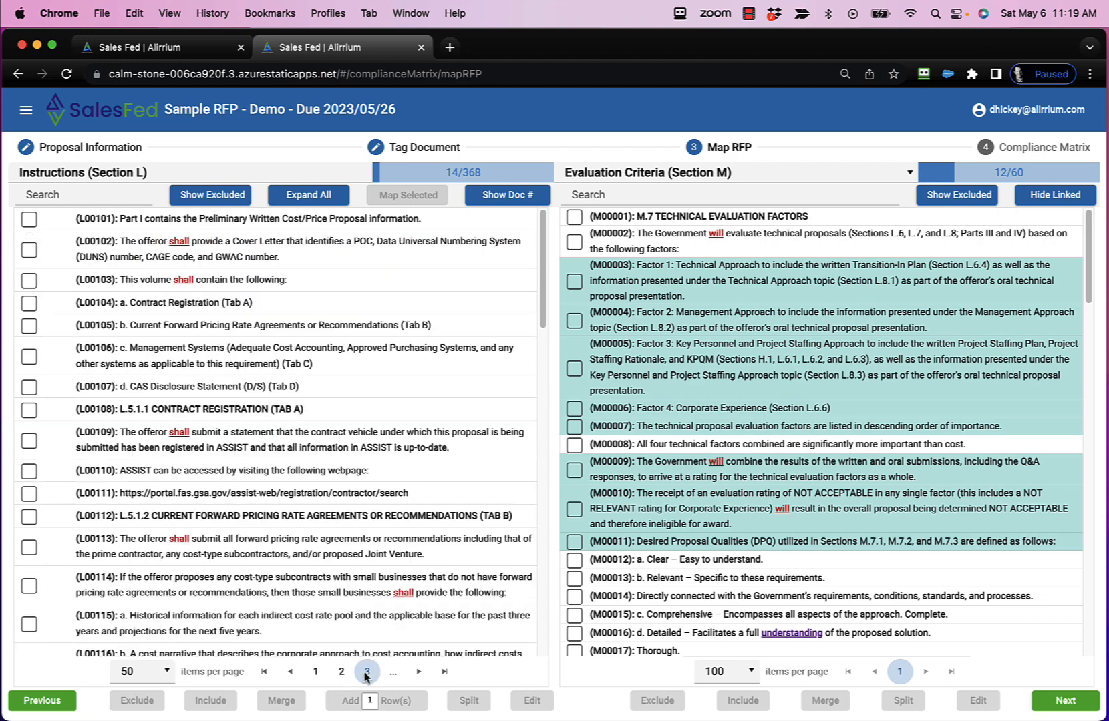
left_click(425, 671)
left_click(424, 671)
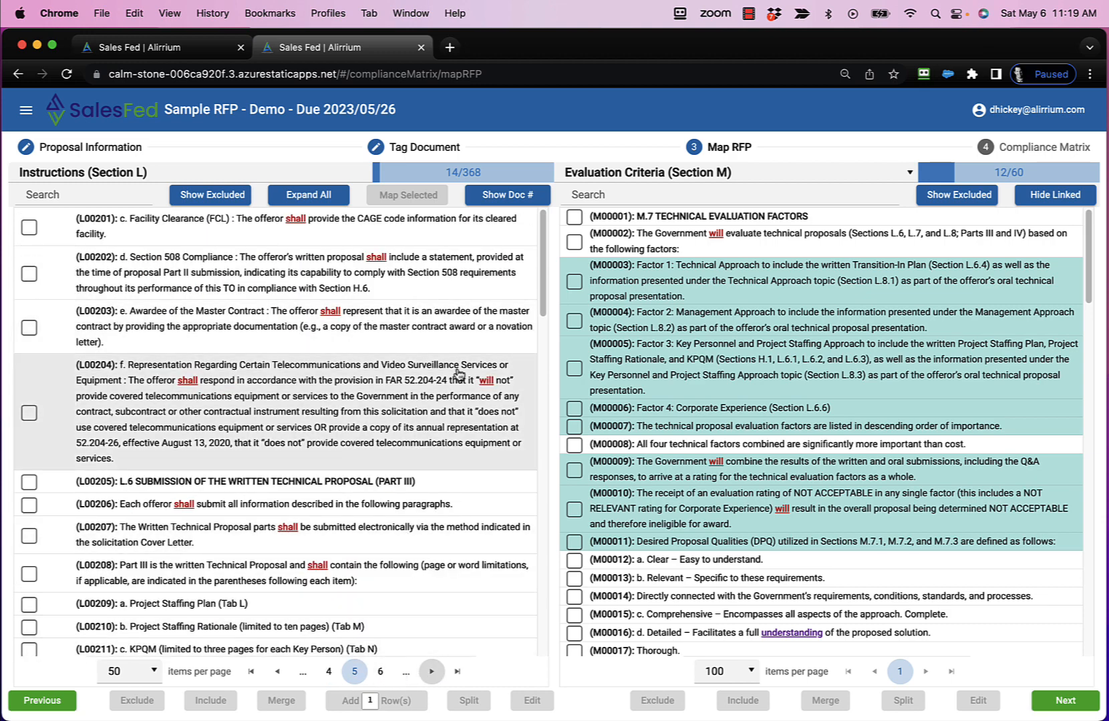
mouse_move(544, 304)
left_mouse_down()
mouse_move(543, 421)
mouse_move(544, 301)
left_mouse_up()
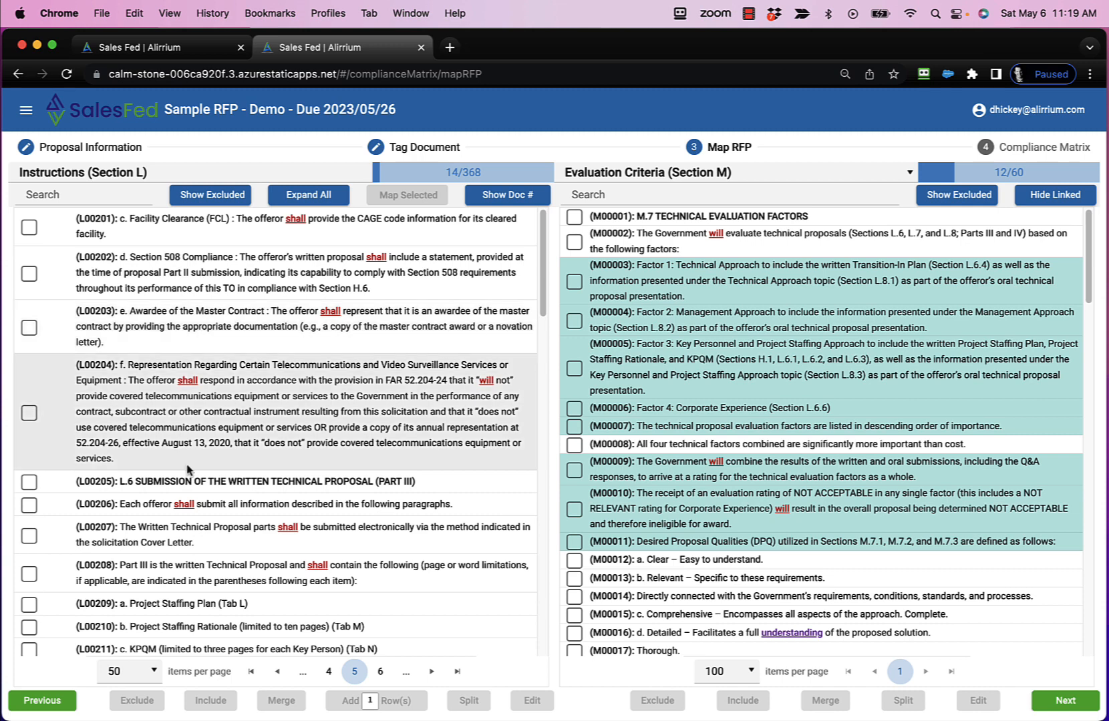
- Set the Section L instructions list to 100 items per page
left_click(152, 672)
left_click(110, 648)
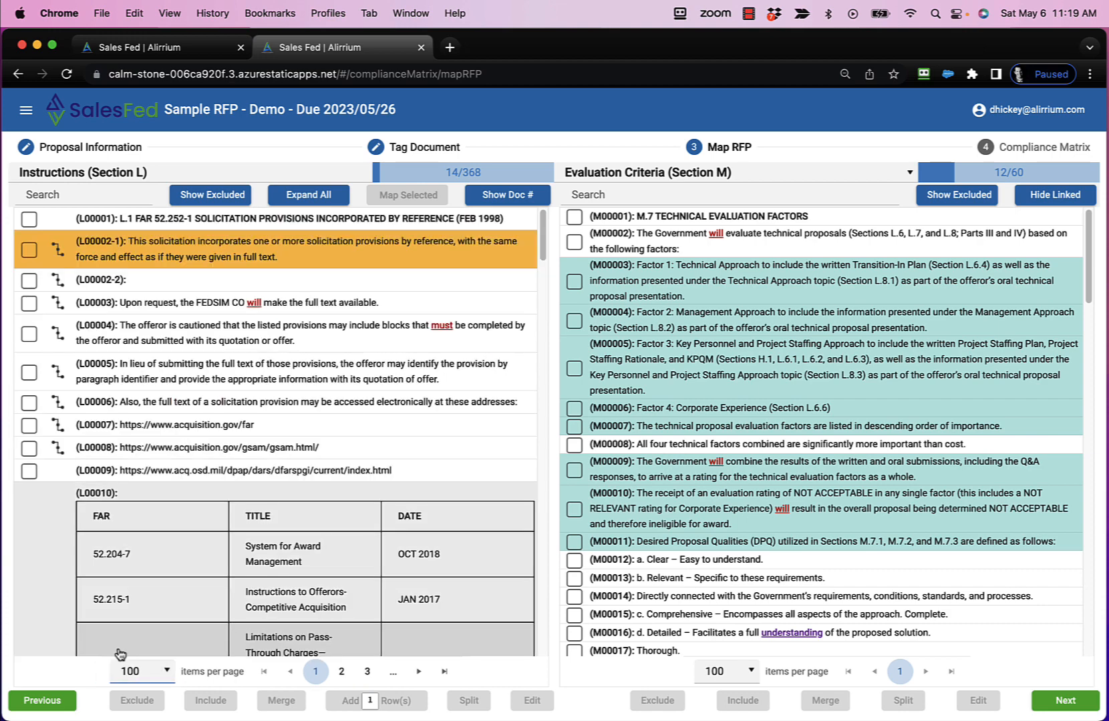
mouse_move(542, 235)
left_mouse_down()
mouse_move(560, 476)
mouse_move(545, 230)
left_mouse_up()
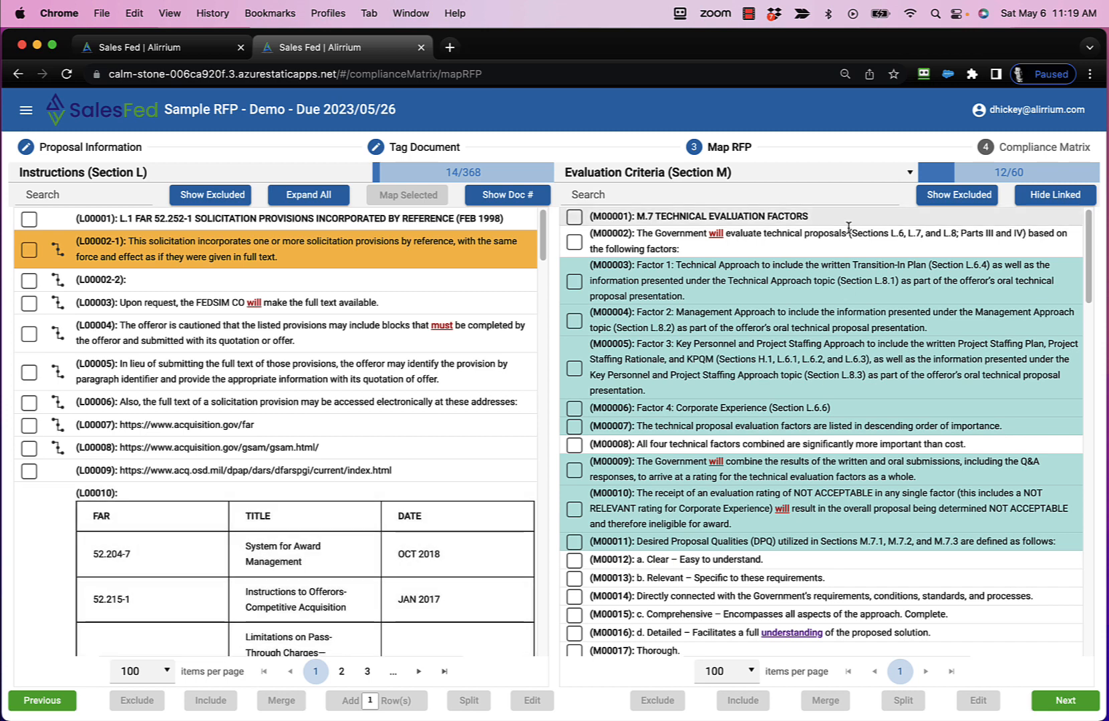
- Switch the list being mapped from Evaluation Criteria (Section M) to Win Themes/Key Strengths
left_click(905, 175)
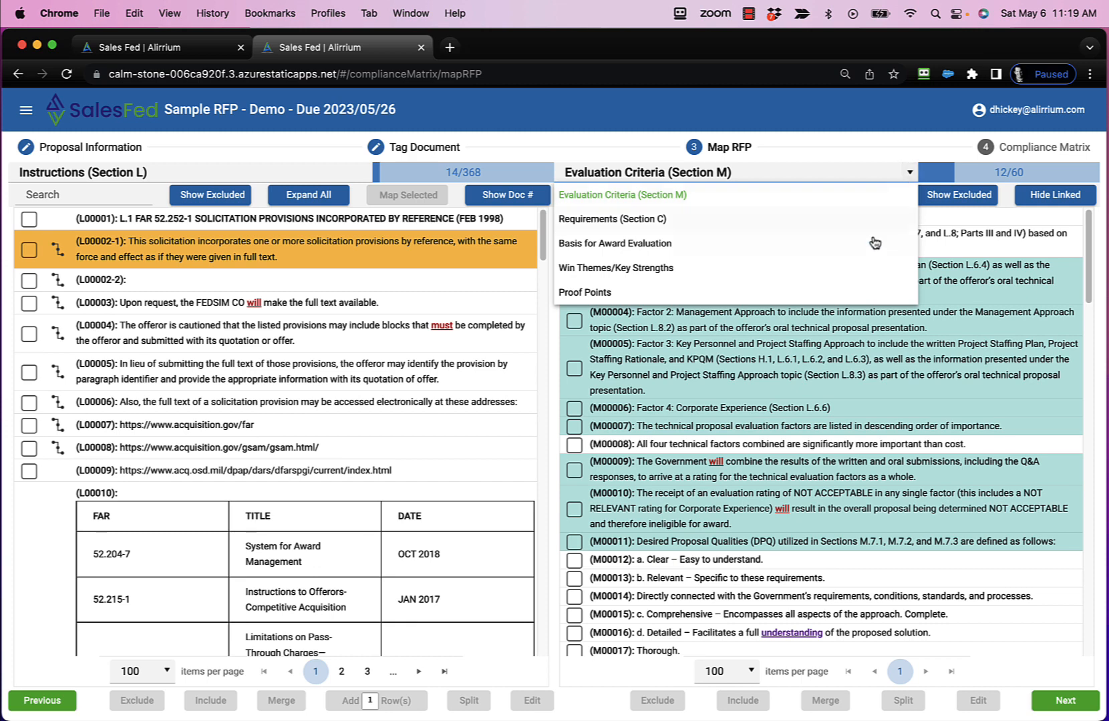
left_click(713, 266)
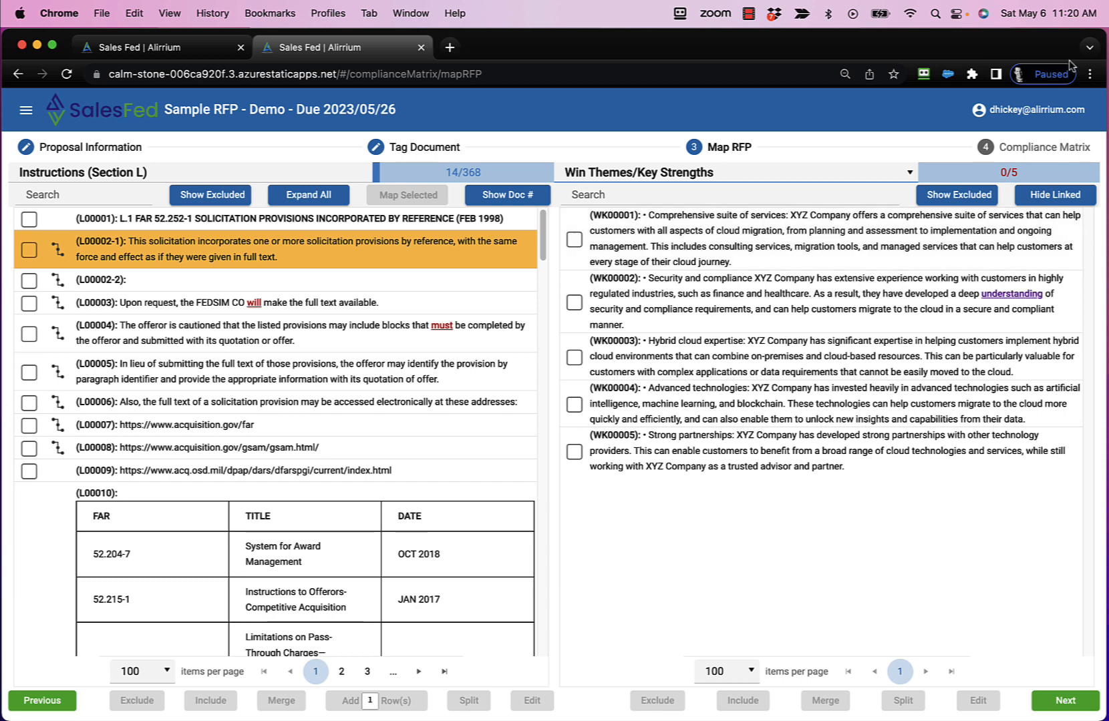
left_click(1037, 112)
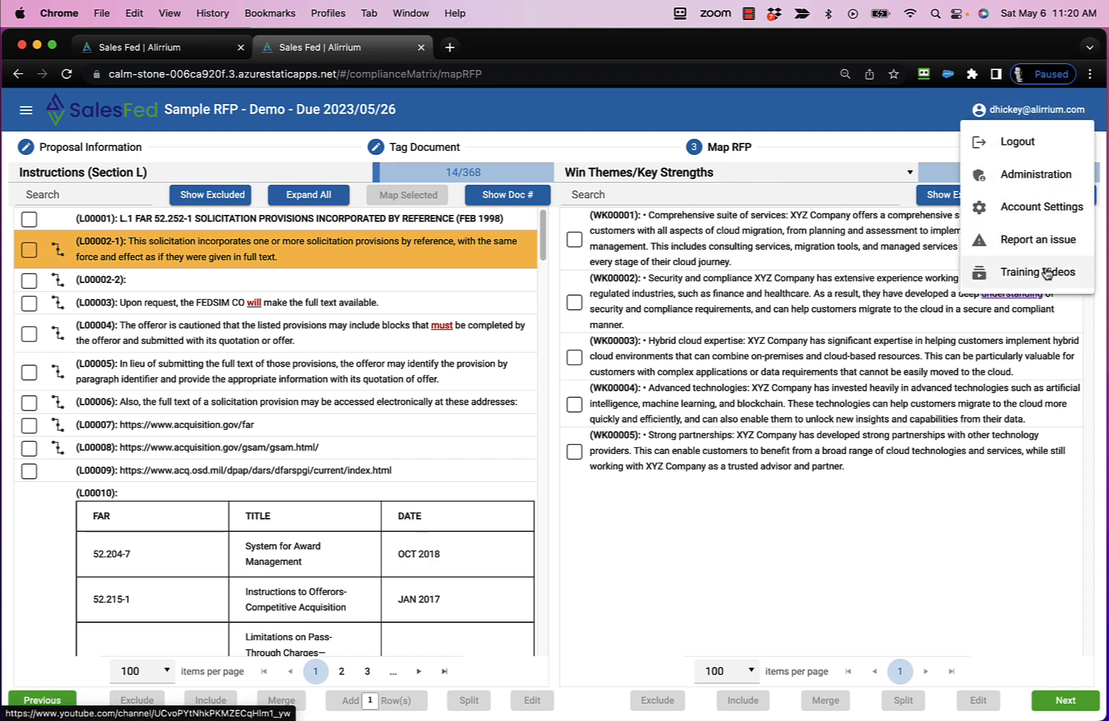
left_click(21, 118)
left_click(20, 118)
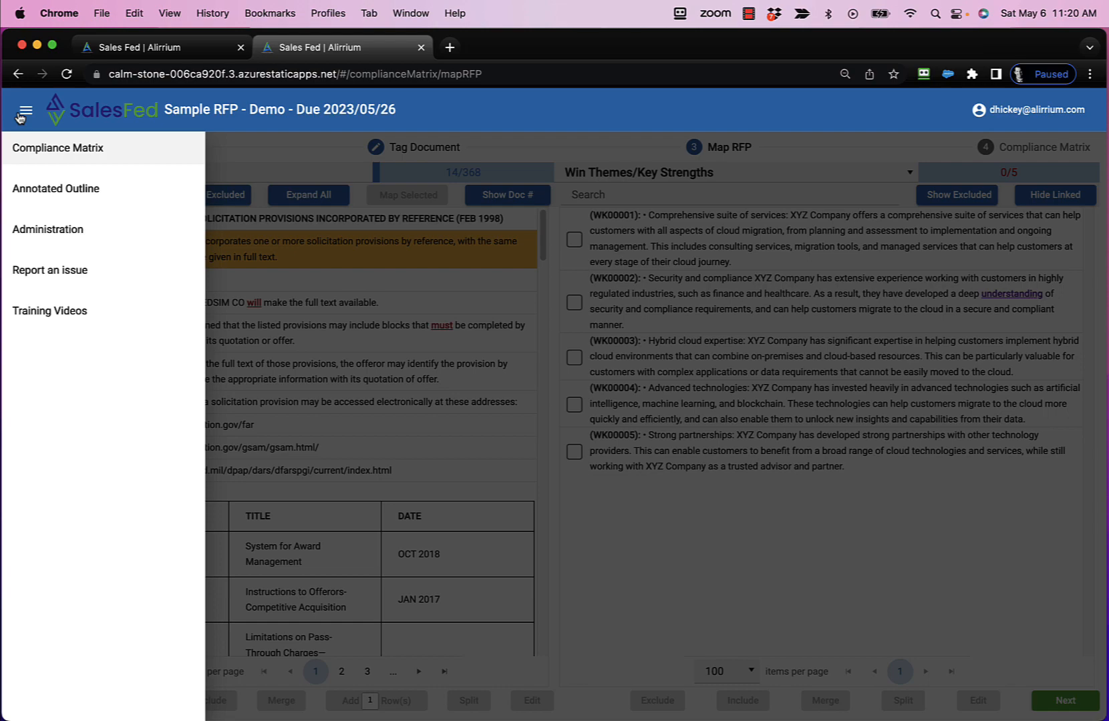
left_click(910, 632)
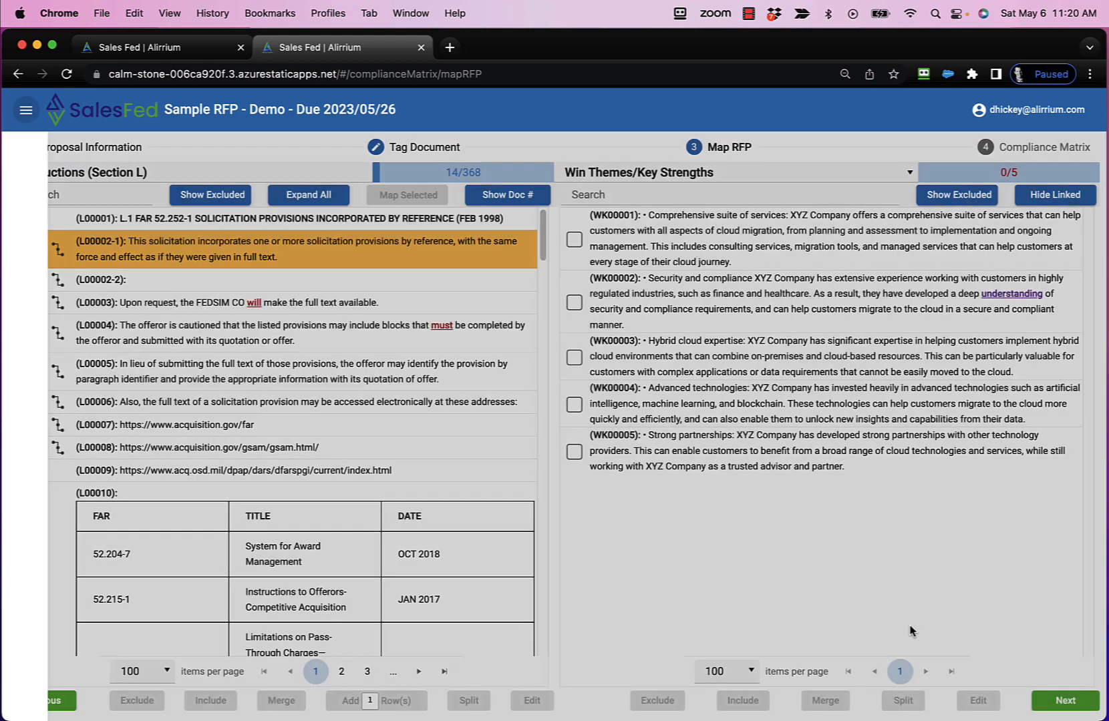